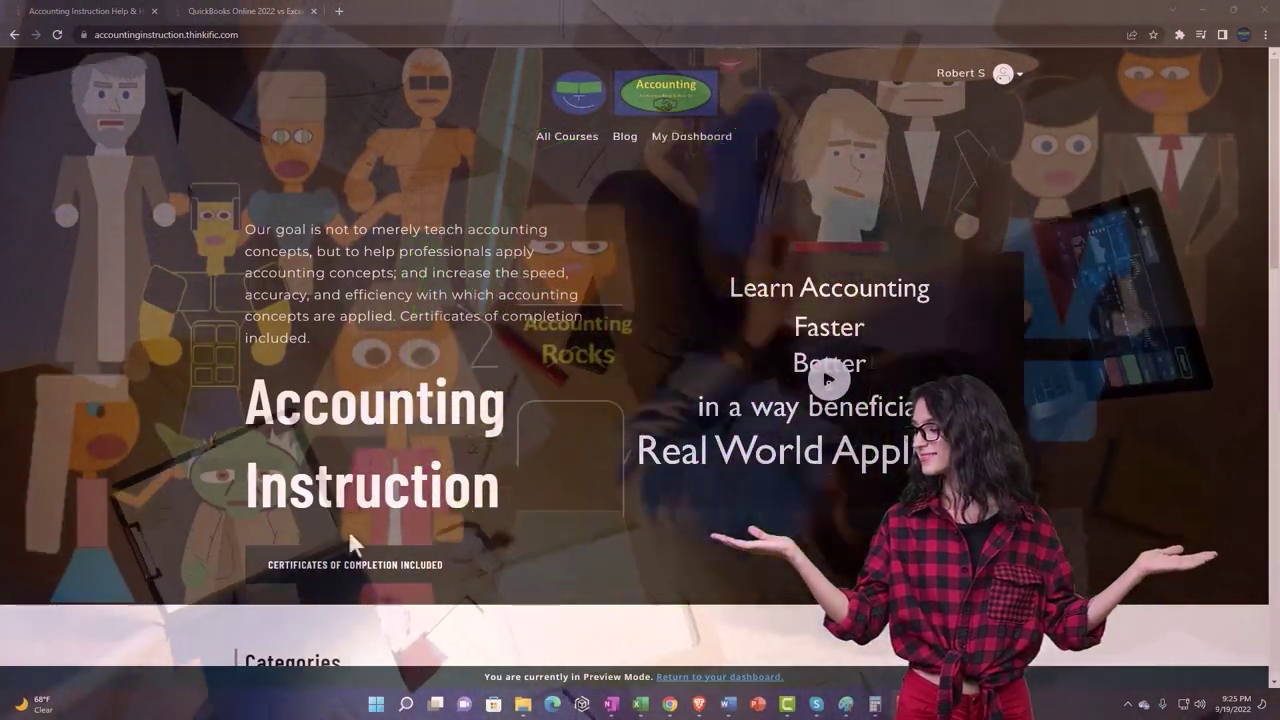
- Look through the course categories on the training site and the QuickBooks Online 2022 course's lesson sections
{"action": "scroll", "coordinate": [175, 542], "scroll_direction": "down", "scroll_amount": 3}
{"action": "scroll", "coordinate": [176, 546], "scroll_direction": "down", "scroll_amount": 4}
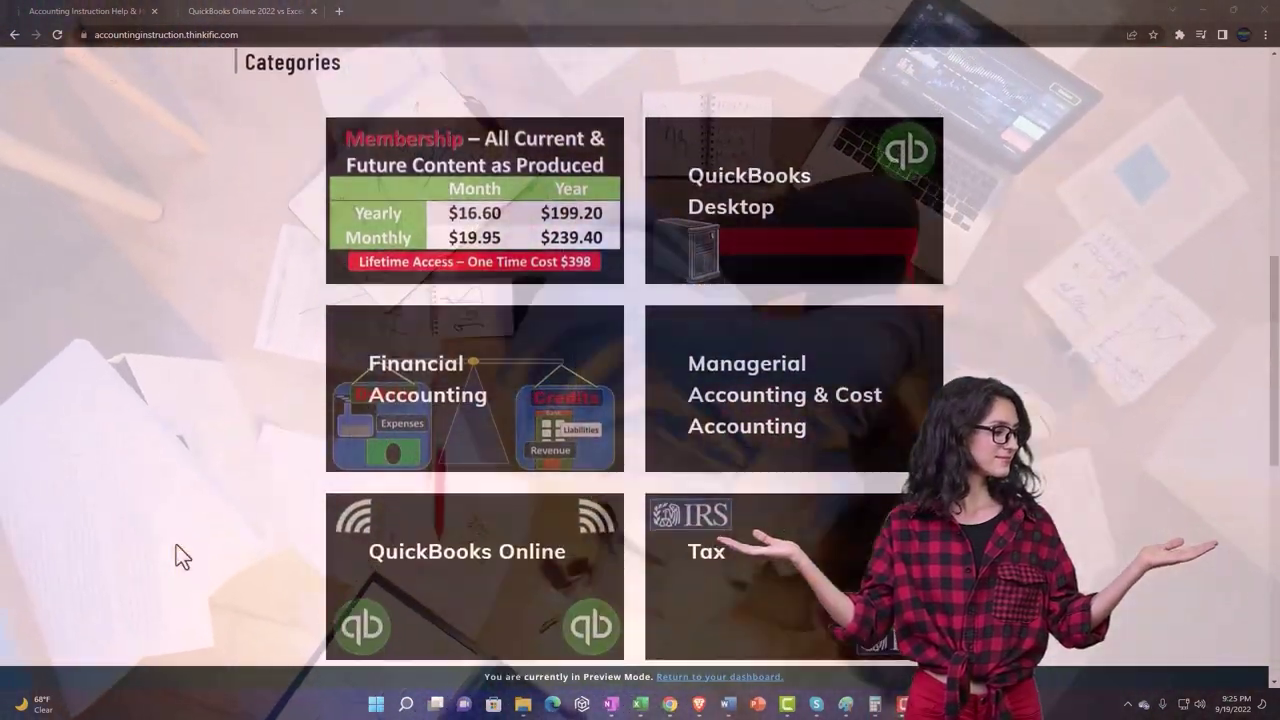
{"action": "scroll", "coordinate": [176, 546], "scroll_direction": "down", "scroll_amount": 6}
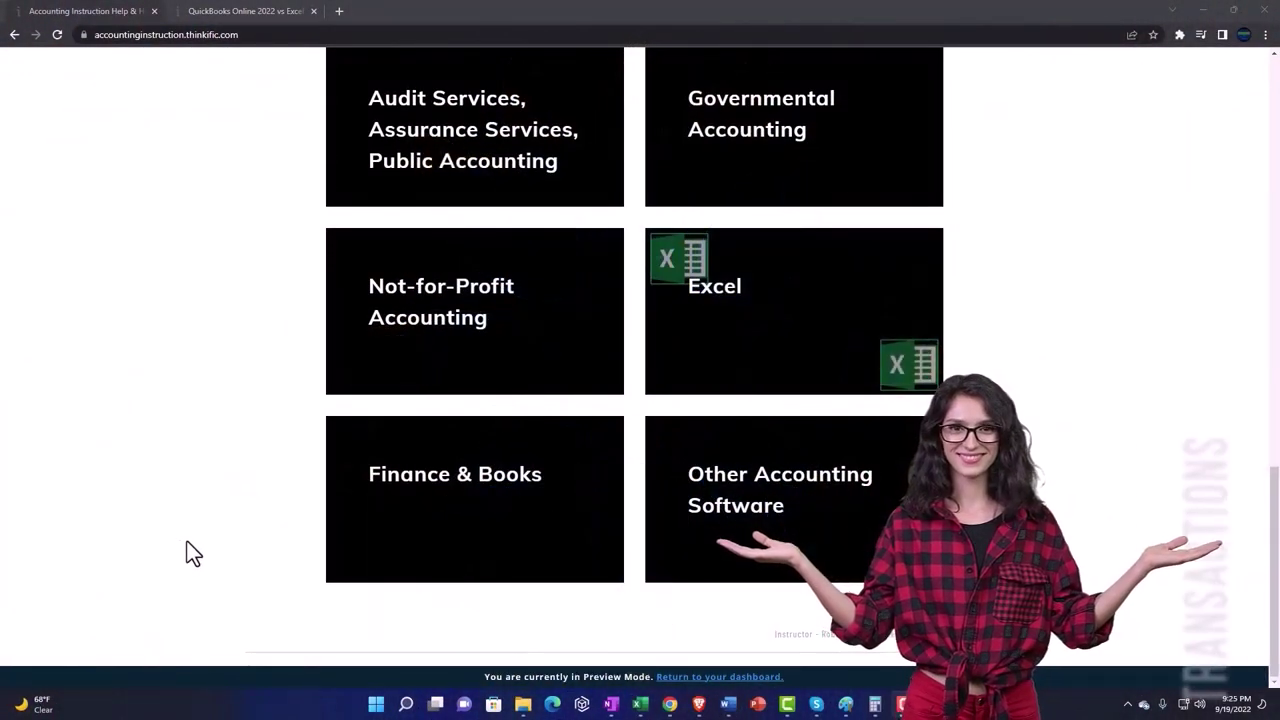
{"action": "left_click", "coordinate": [228, 12]}
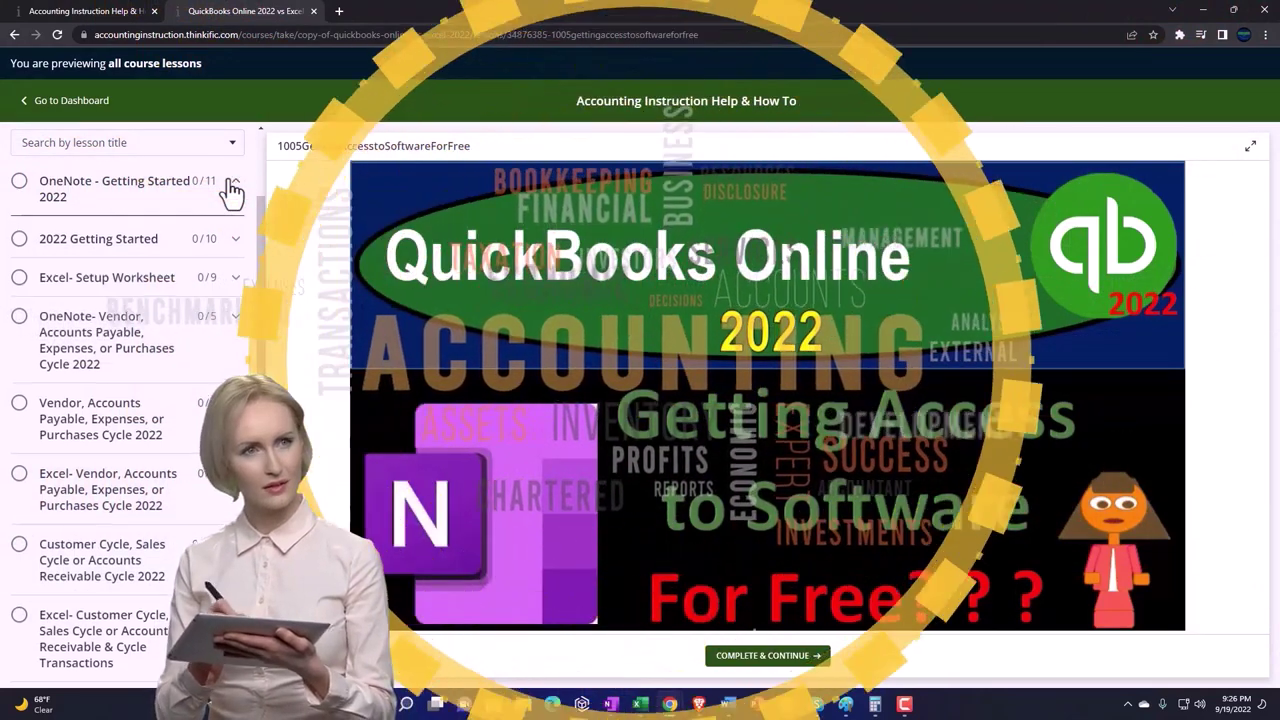
{"action": "left_click", "coordinate": [230, 184]}
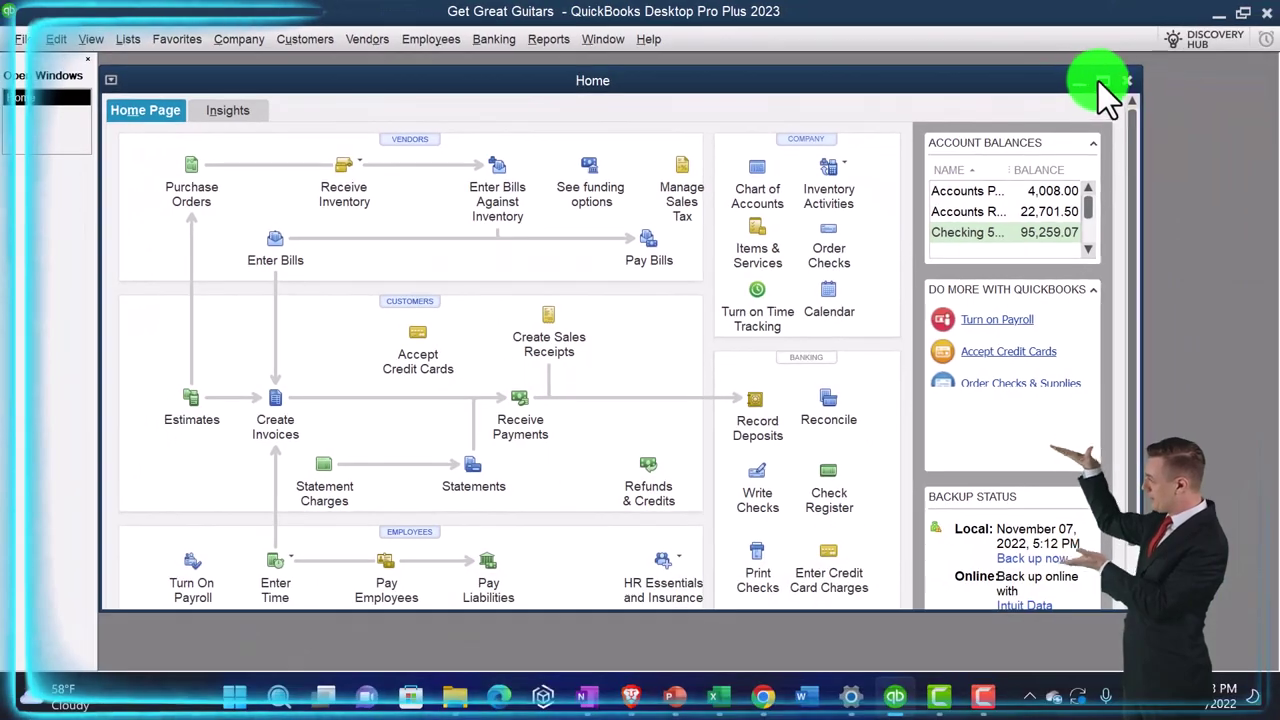
- Maximize the Home window and check the display options for the open window list and icon bar
{"action": "left_click", "coordinate": [1101, 81]}
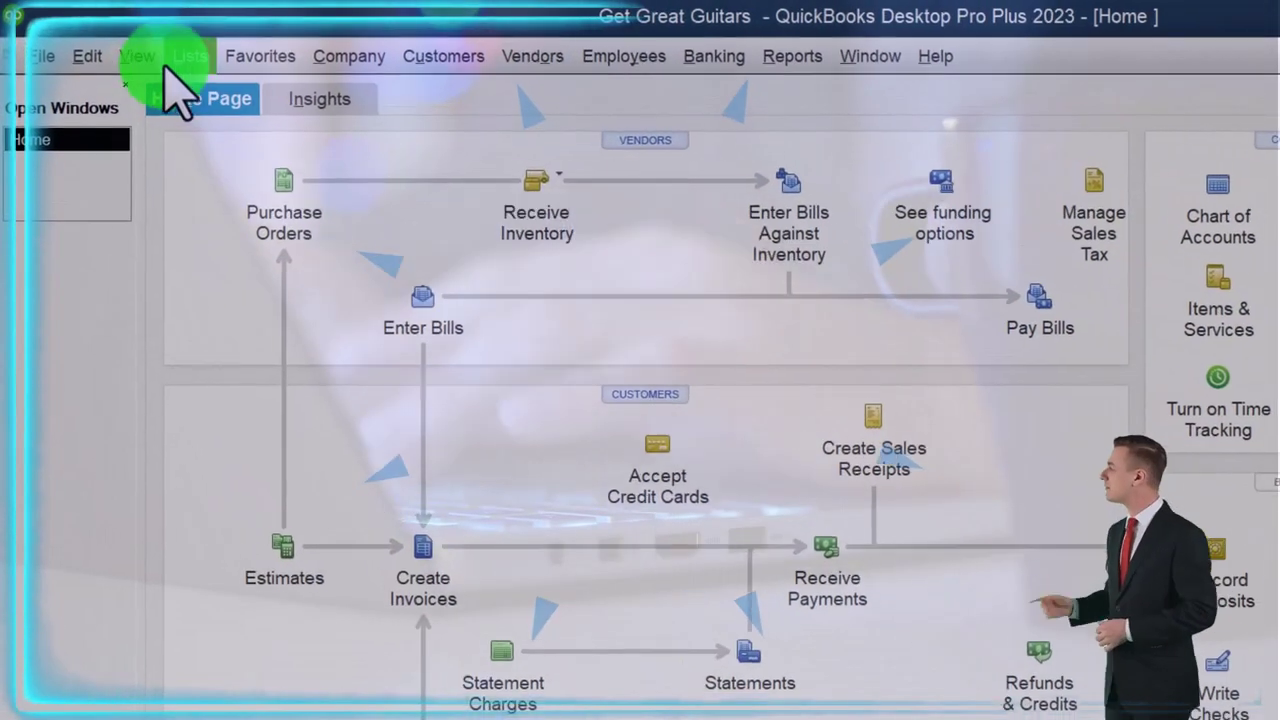
{"action": "left_click", "coordinate": [107, 44]}
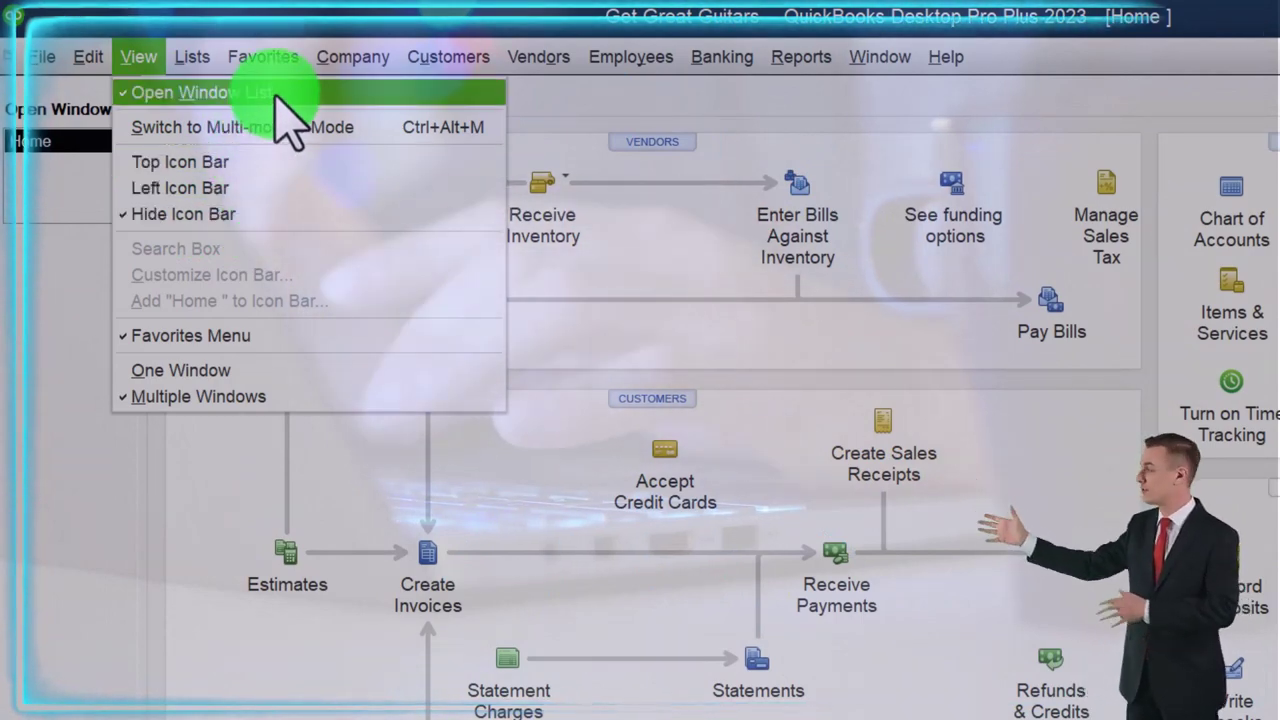
{"action": "left_click", "coordinate": [68, 297]}
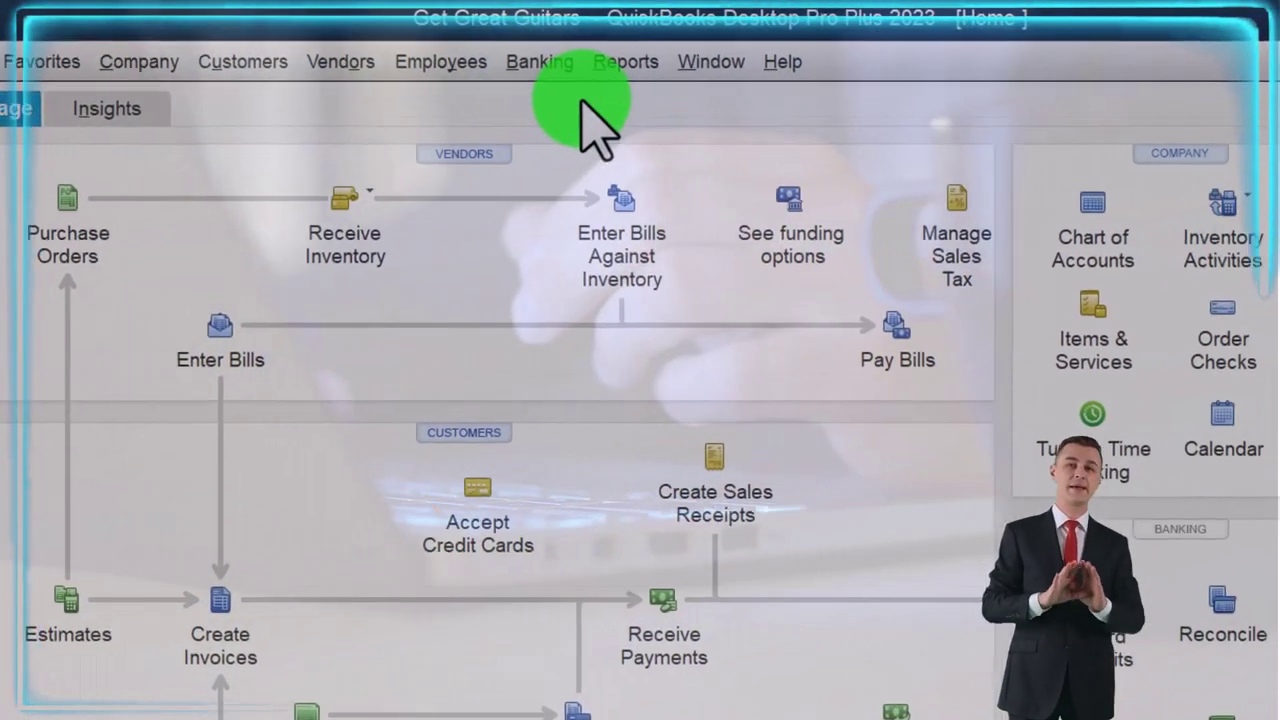
- Open the Profit & Loss Standard report from the Company & Financial reports
{"action": "left_click", "coordinate": [801, 57]}
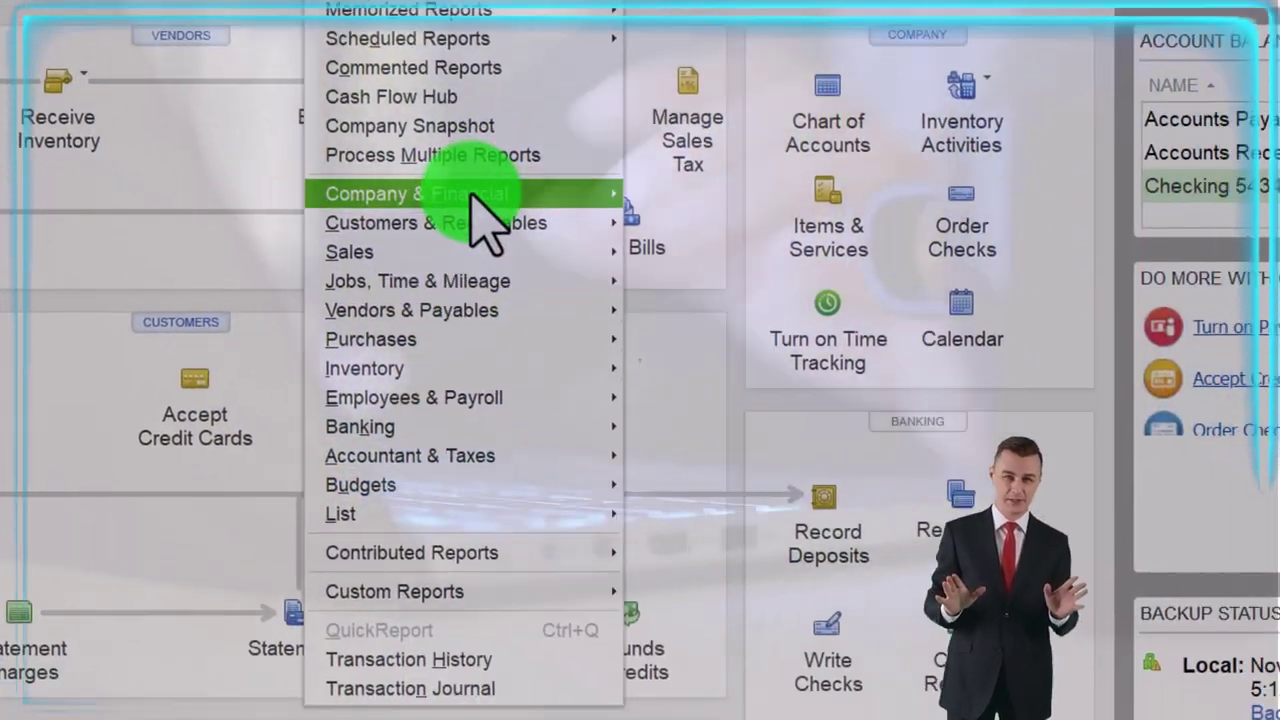
{"action": "mouse_move", "coordinate": [787, 316]}
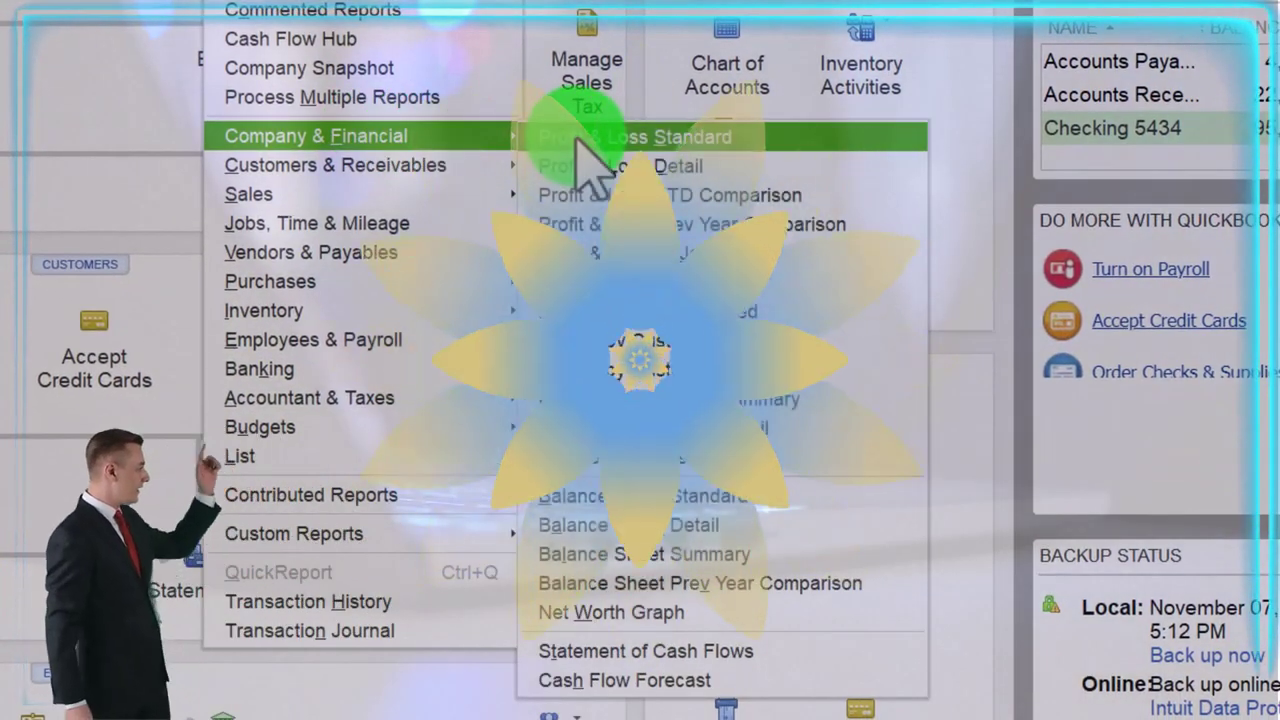
{"action": "left_click", "coordinate": [577, 140]}
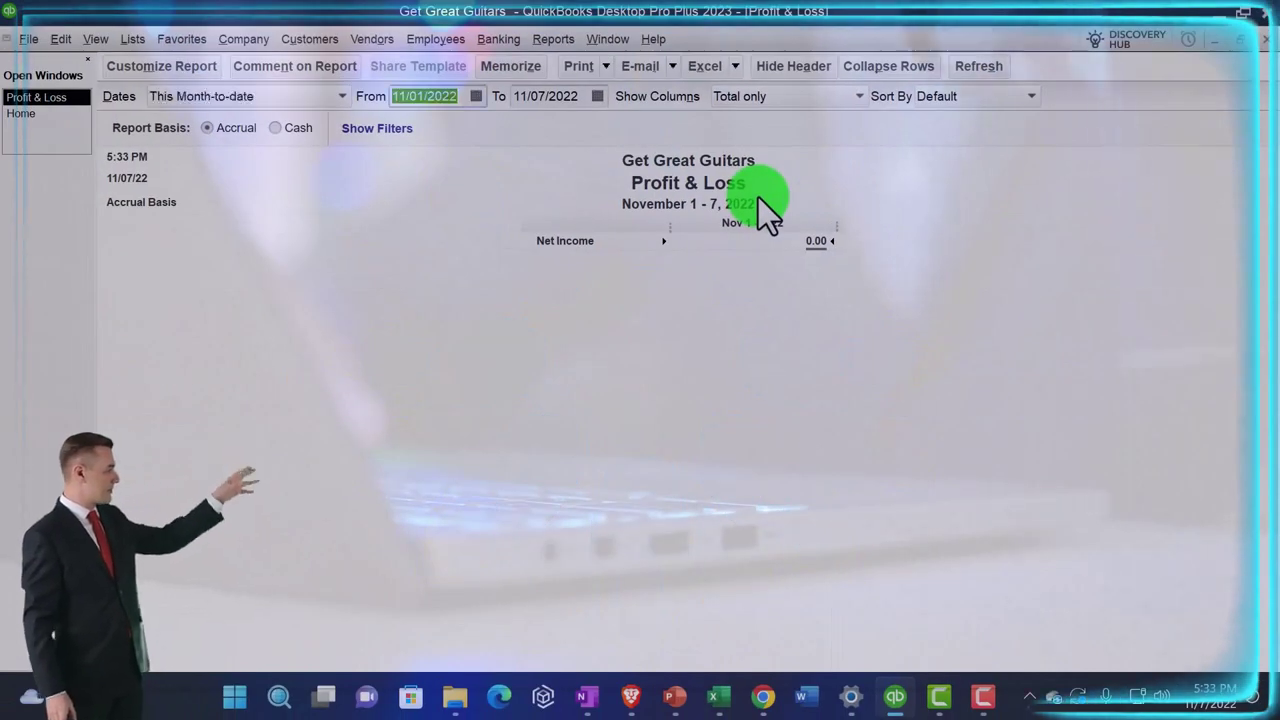
- Set the Profit & Loss date range from 01/01/2023 to 02/28/2023 and show its columns by month
{"action": "type", "text": "0"}
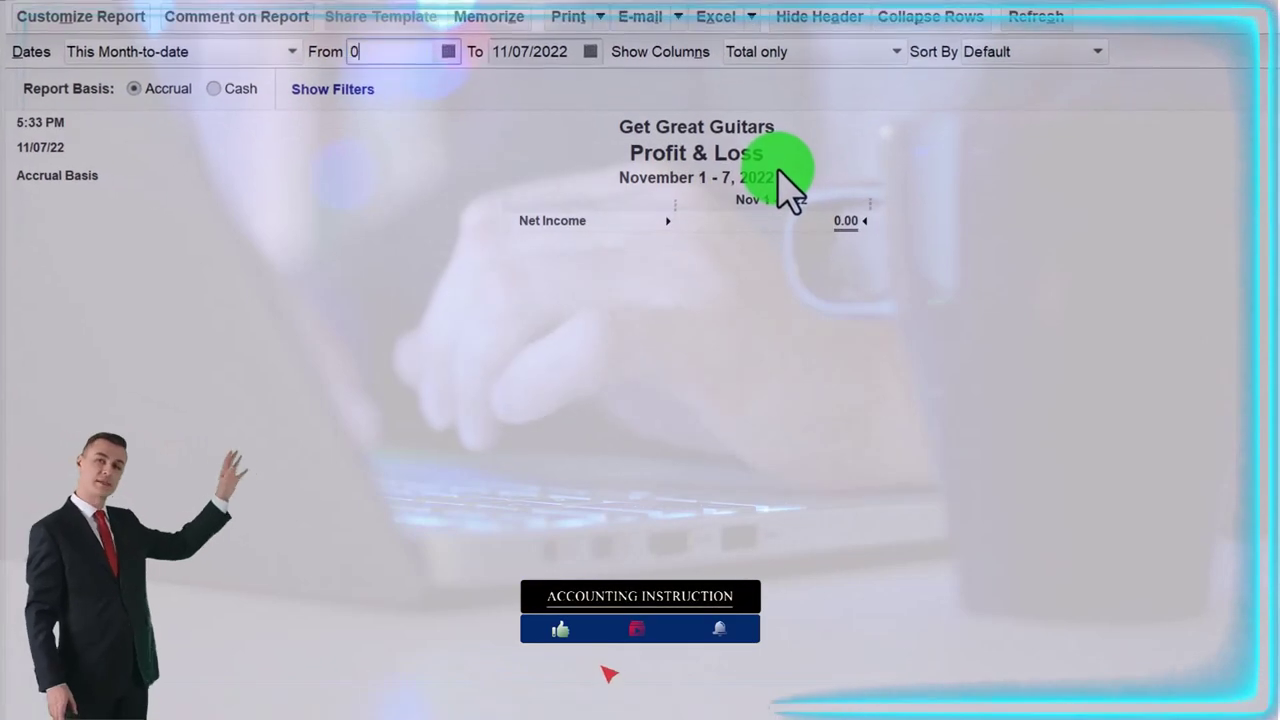
{"action": "type", "text": "1/01/2023"}
{"action": "key", "text": "Tab"}
{"action": "type", "text": "02/"}
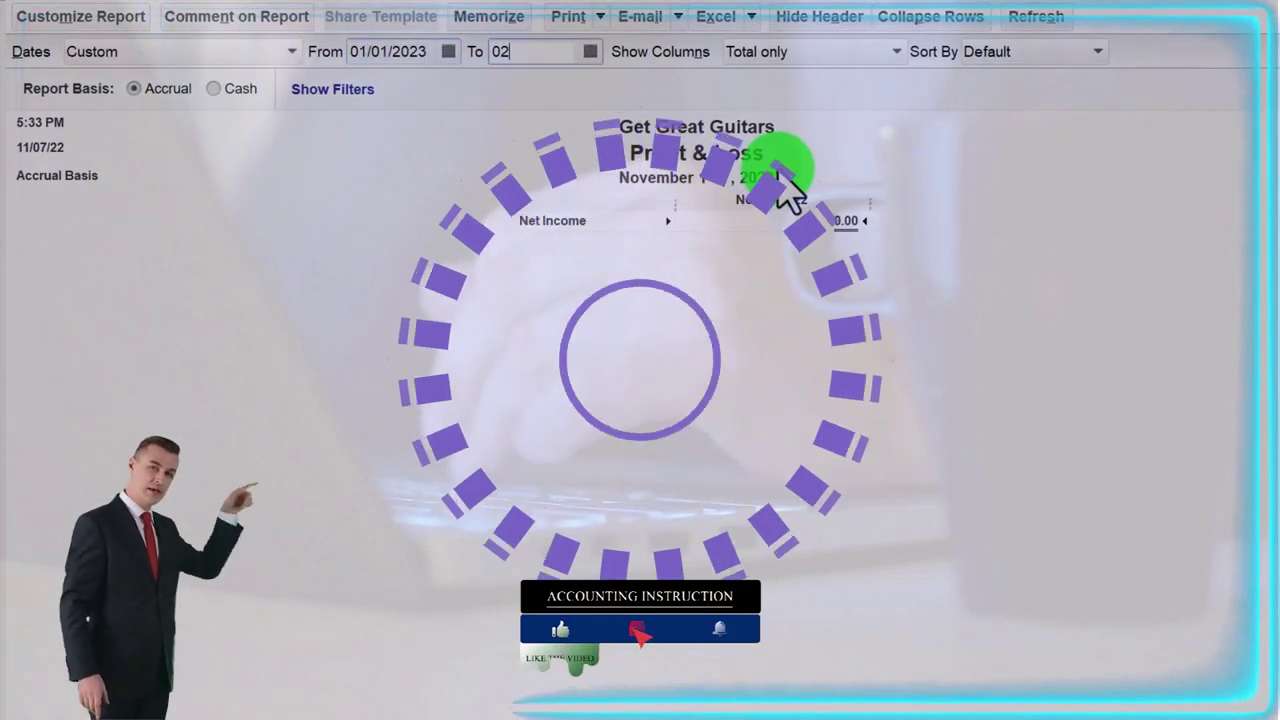
{"action": "type", "text": "28/2023"}
{"action": "key", "text": "Tab"}
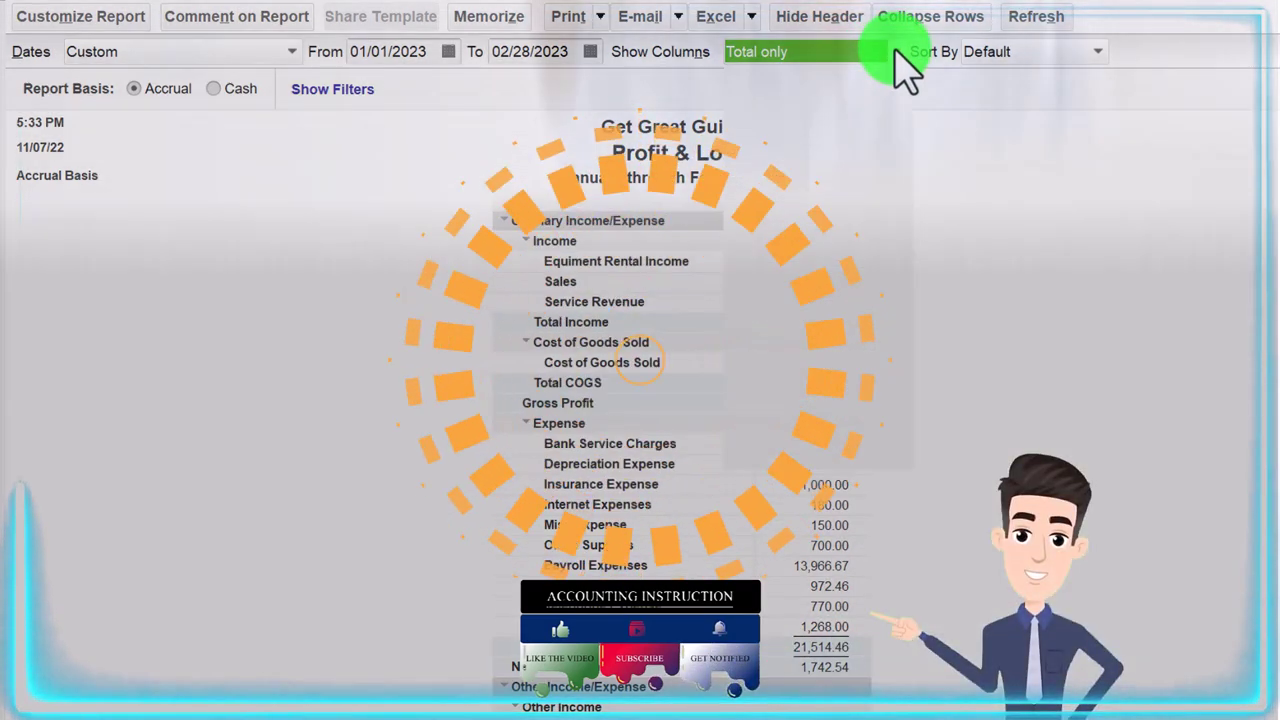
{"action": "left_click", "coordinate": [895, 60]}
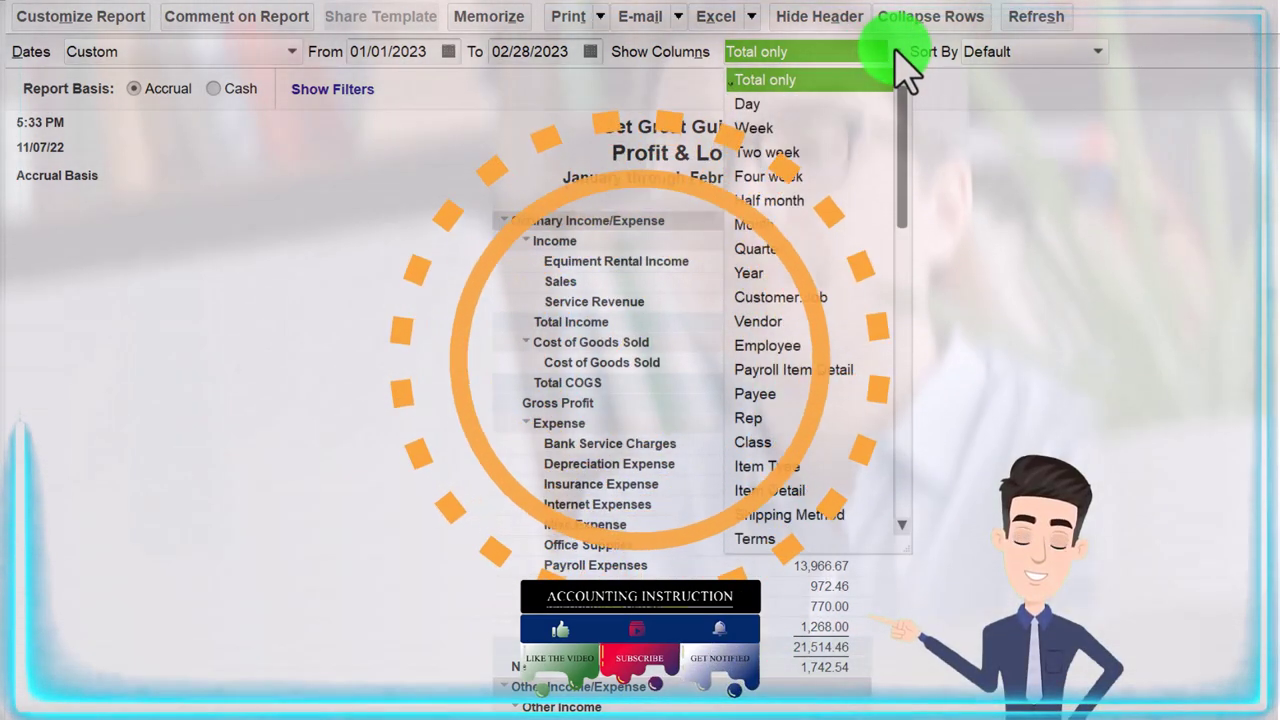
{"action": "left_click", "coordinate": [776, 224]}
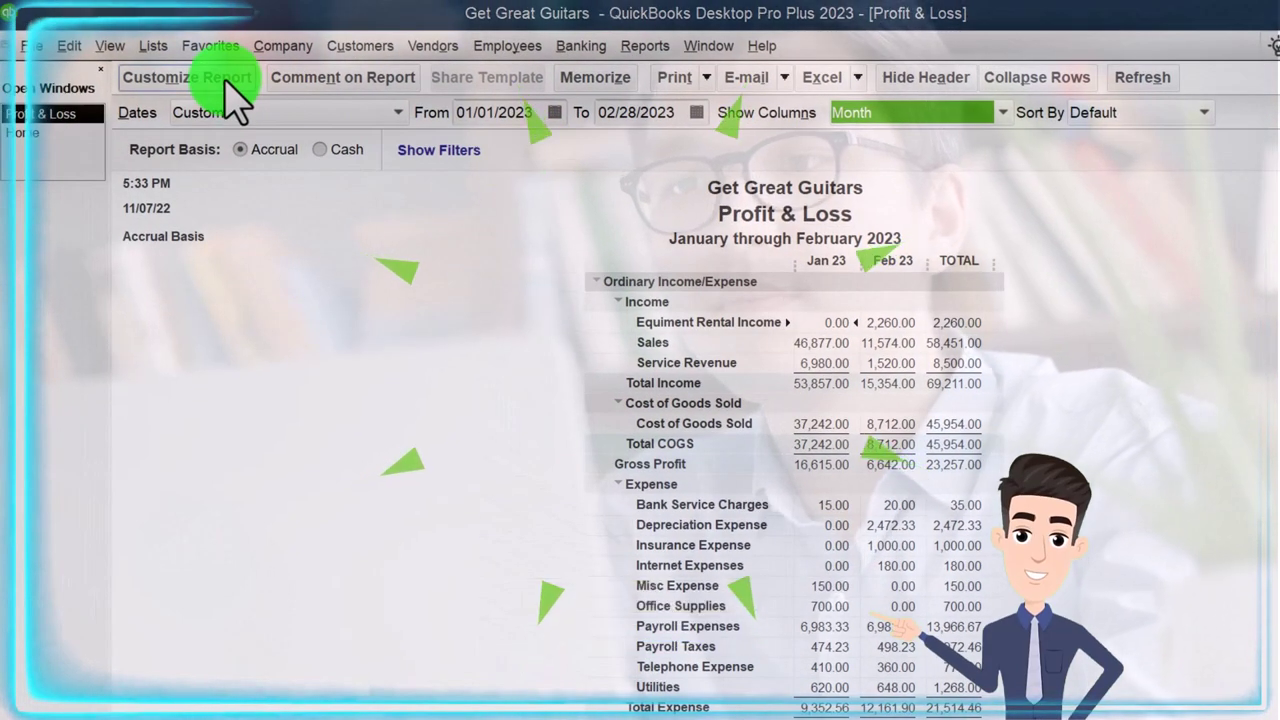
- Customize the Profit & Loss report's font to size 14 and apply the change to all related fonts
{"action": "left_click", "coordinate": [90, 16]}
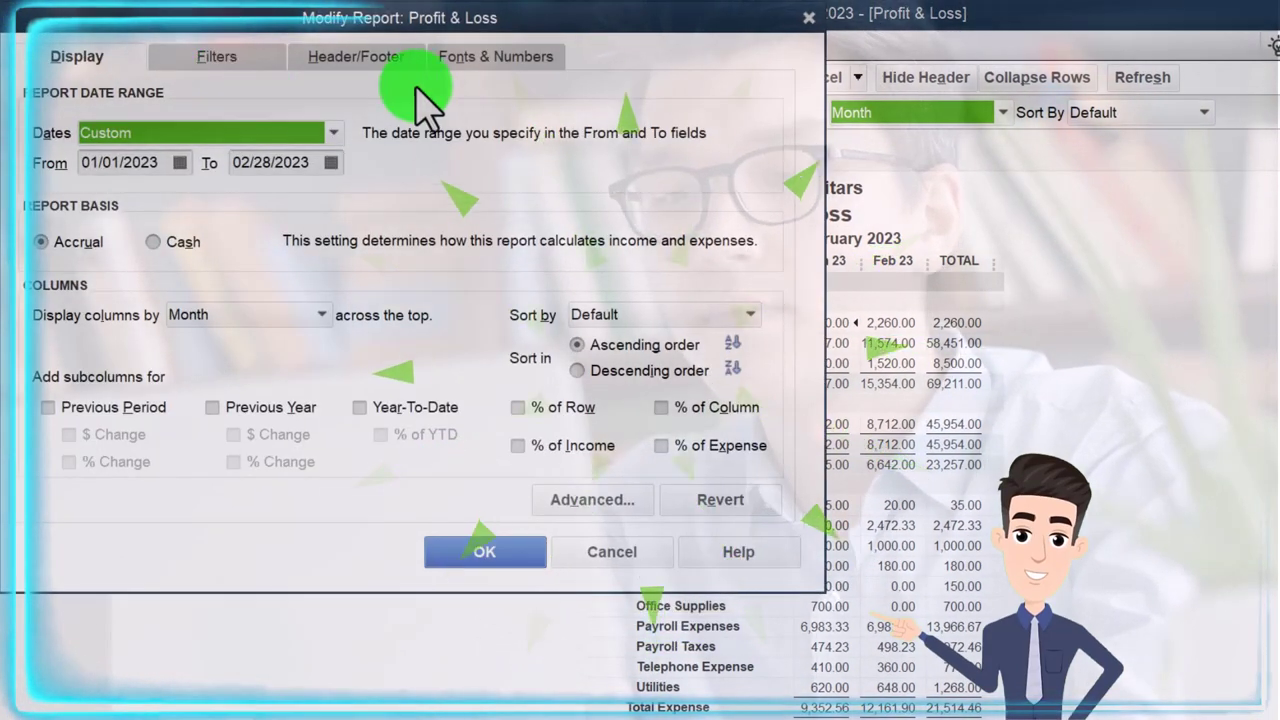
{"action": "left_click", "coordinate": [494, 58]}
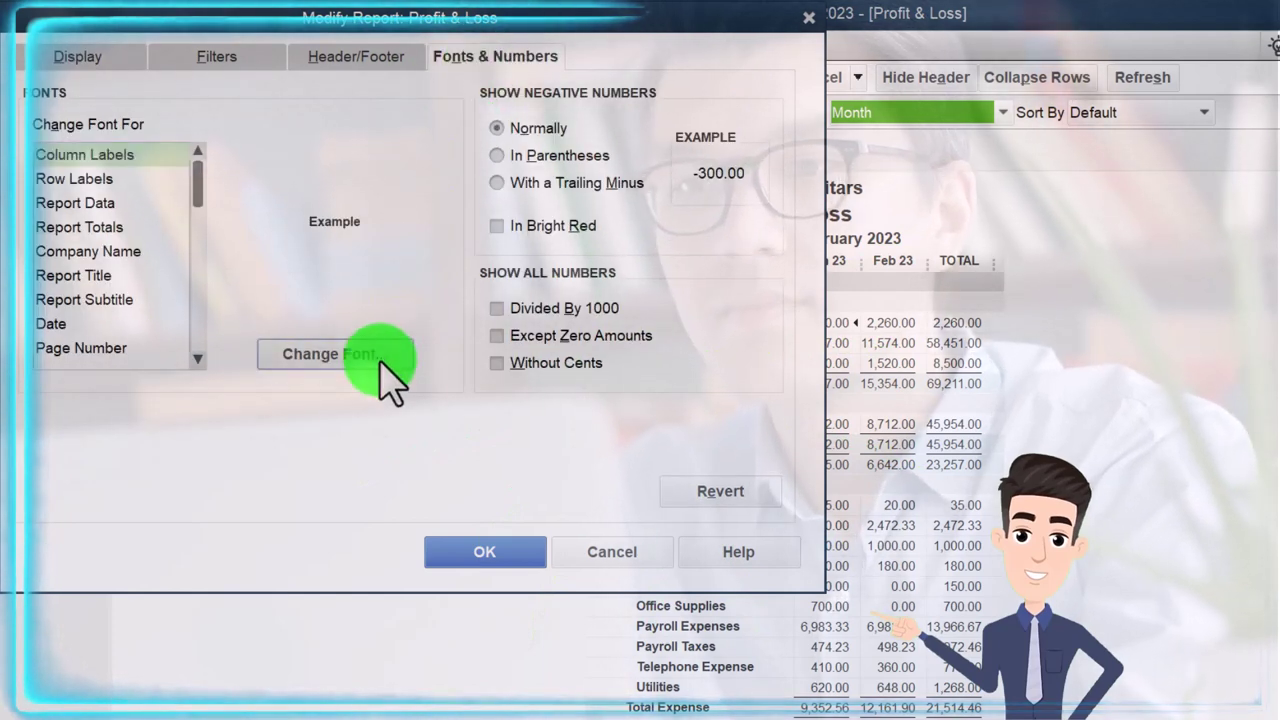
{"action": "left_click", "coordinate": [378, 356]}
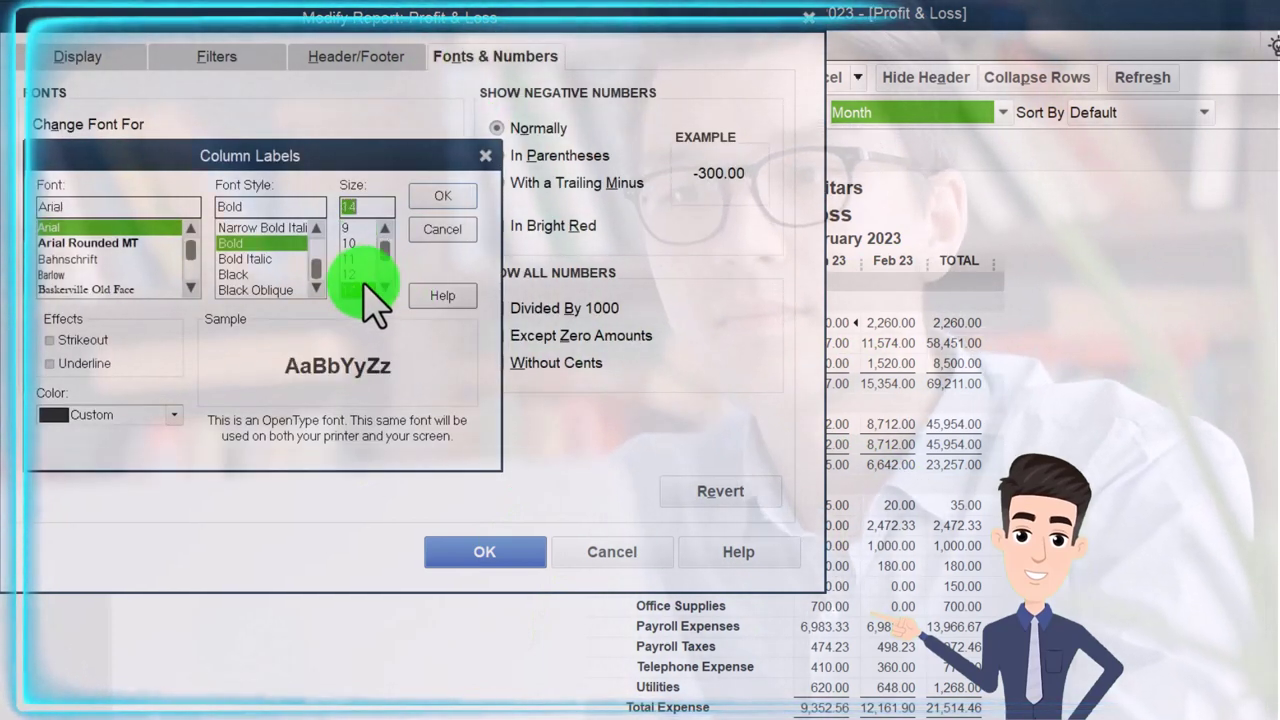
{"action": "left_click", "coordinate": [442, 198]}
{"action": "left_click", "coordinate": [658, 251]}
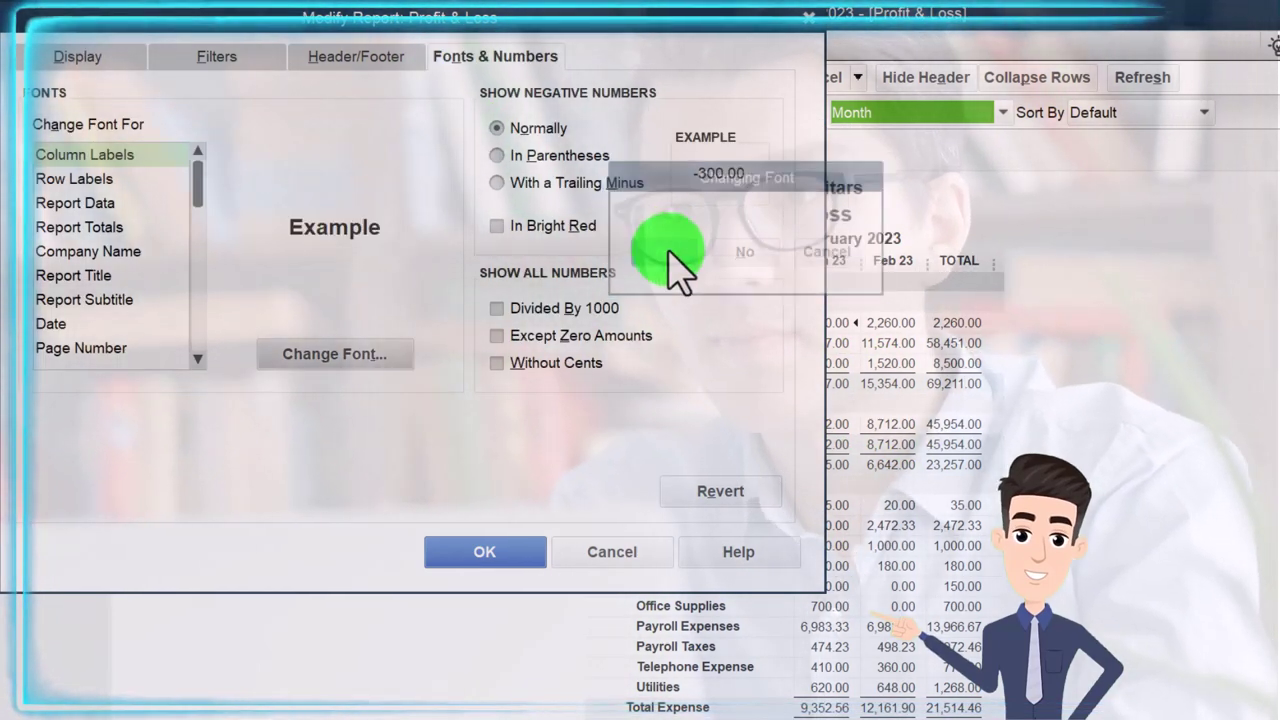
{"action": "left_click", "coordinate": [535, 548]}
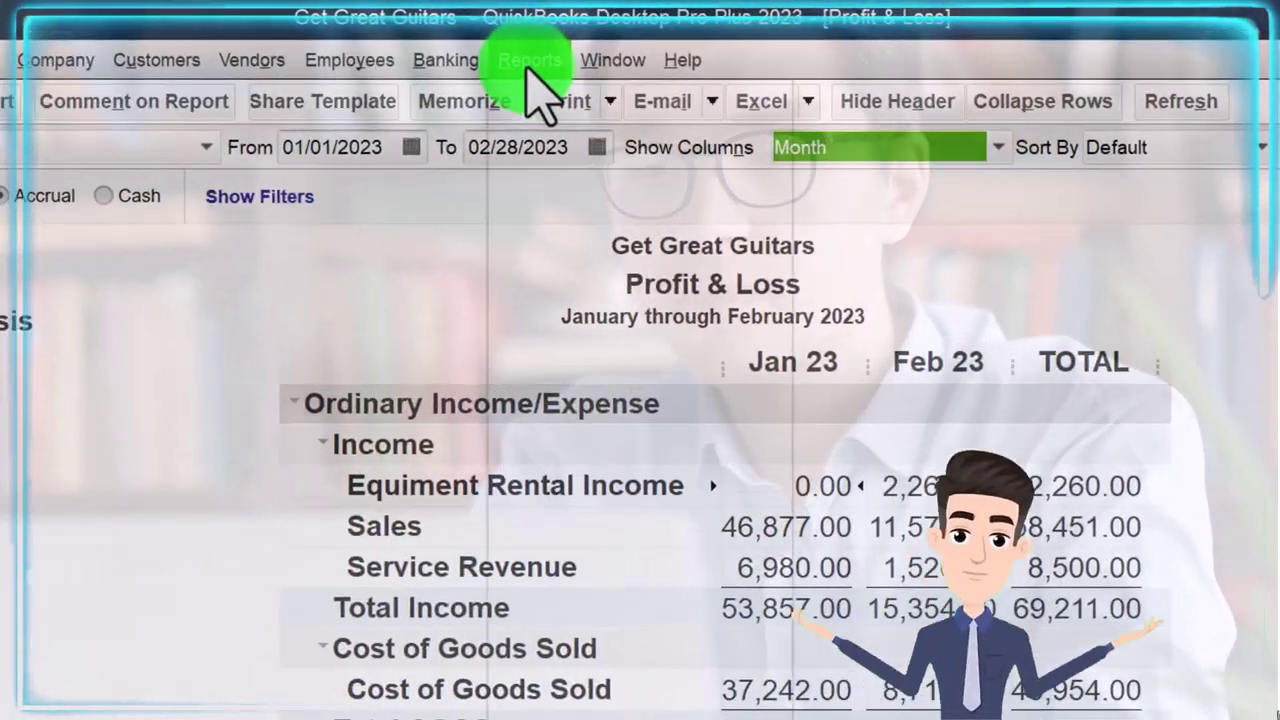
- Open the Balance Sheet Standard report from the Company & Financial reports
{"action": "left_click", "coordinate": [636, 46]}
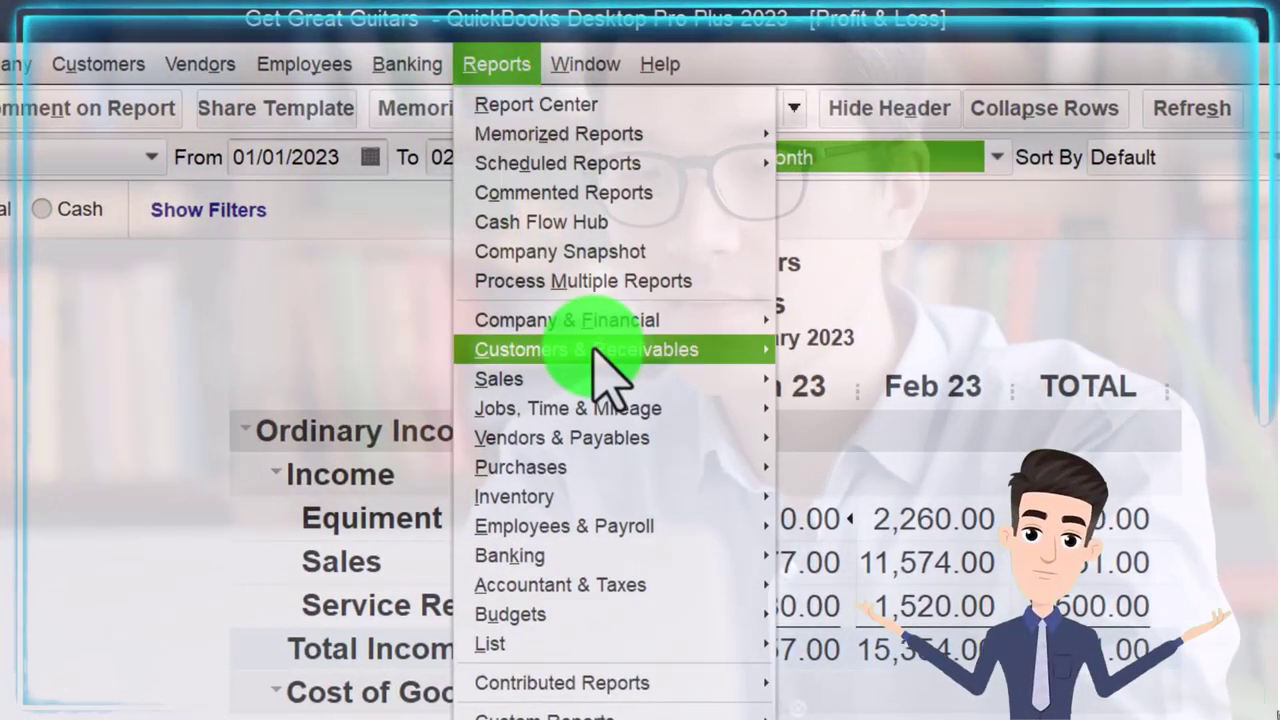
{"action": "mouse_move", "coordinate": [718, 250]}
{"action": "mouse_move", "coordinate": [600, 280]}
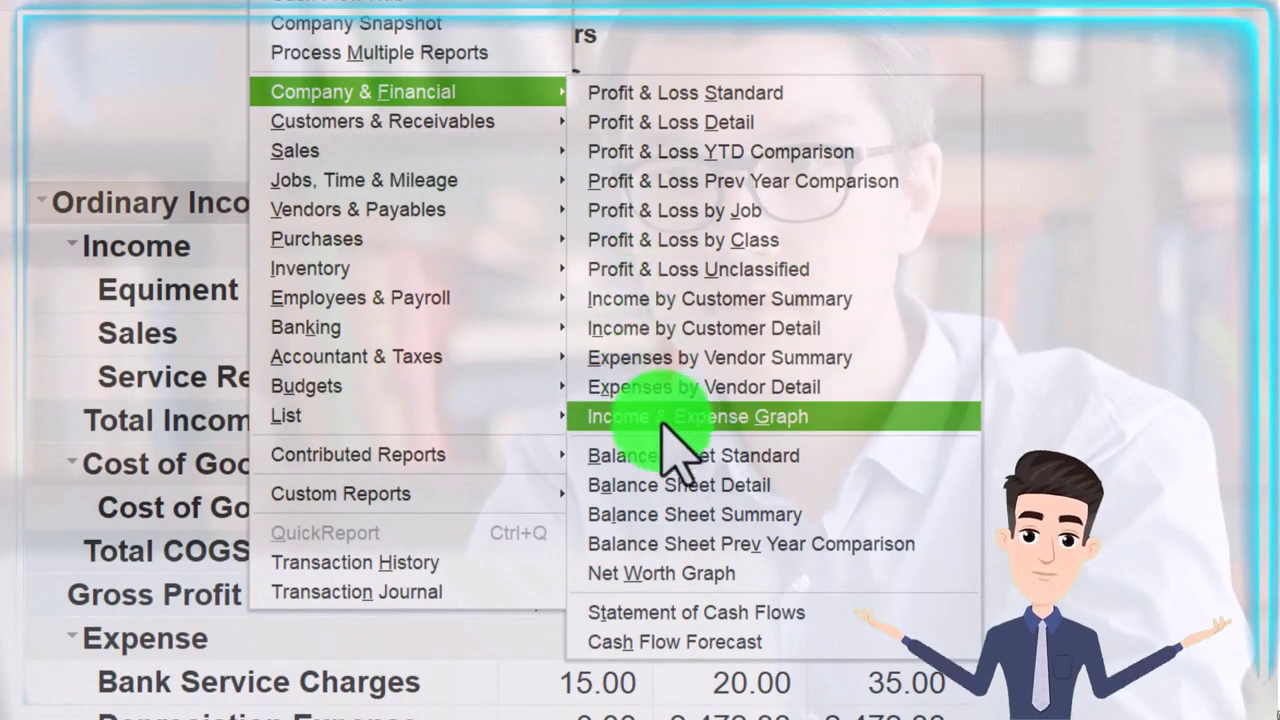
{"action": "left_click", "coordinate": [830, 462]}
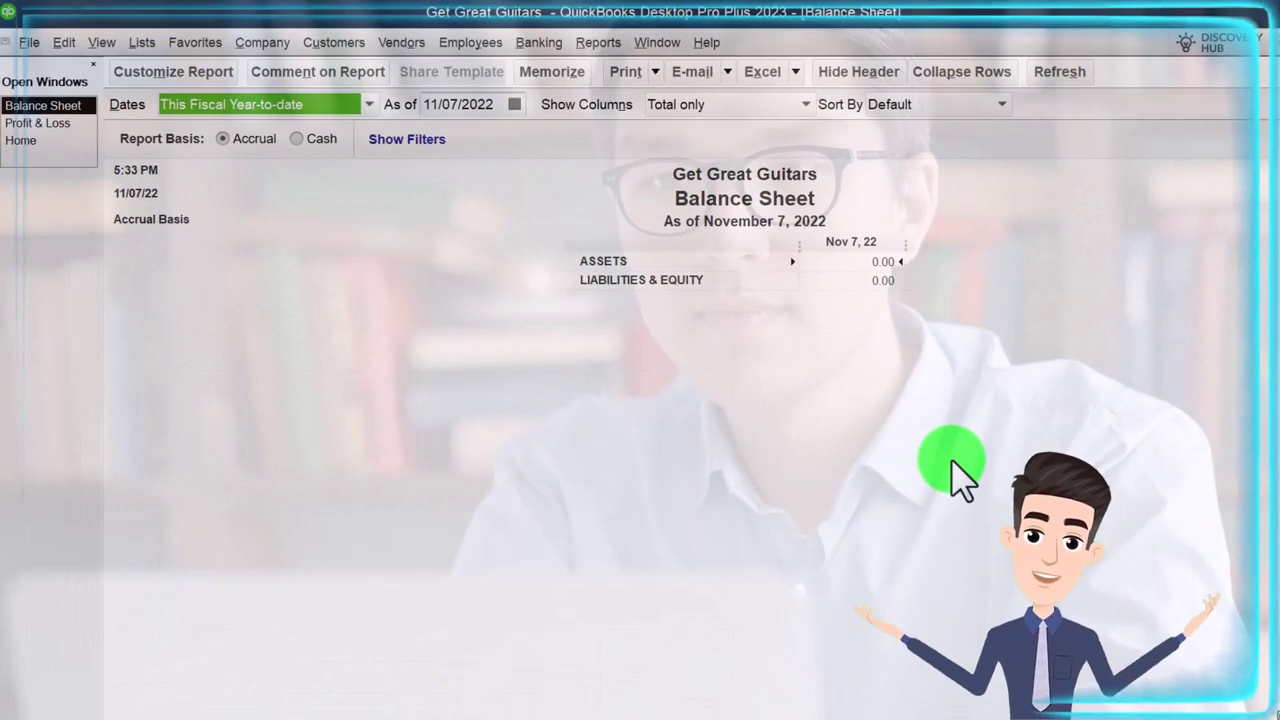
- Customize the balance sheet's date range from 01/01/2023 to 02/28/2023 and display its columns by month
{"action": "left_click", "coordinate": [200, 75]}
{"action": "key", "text": "Tab"}
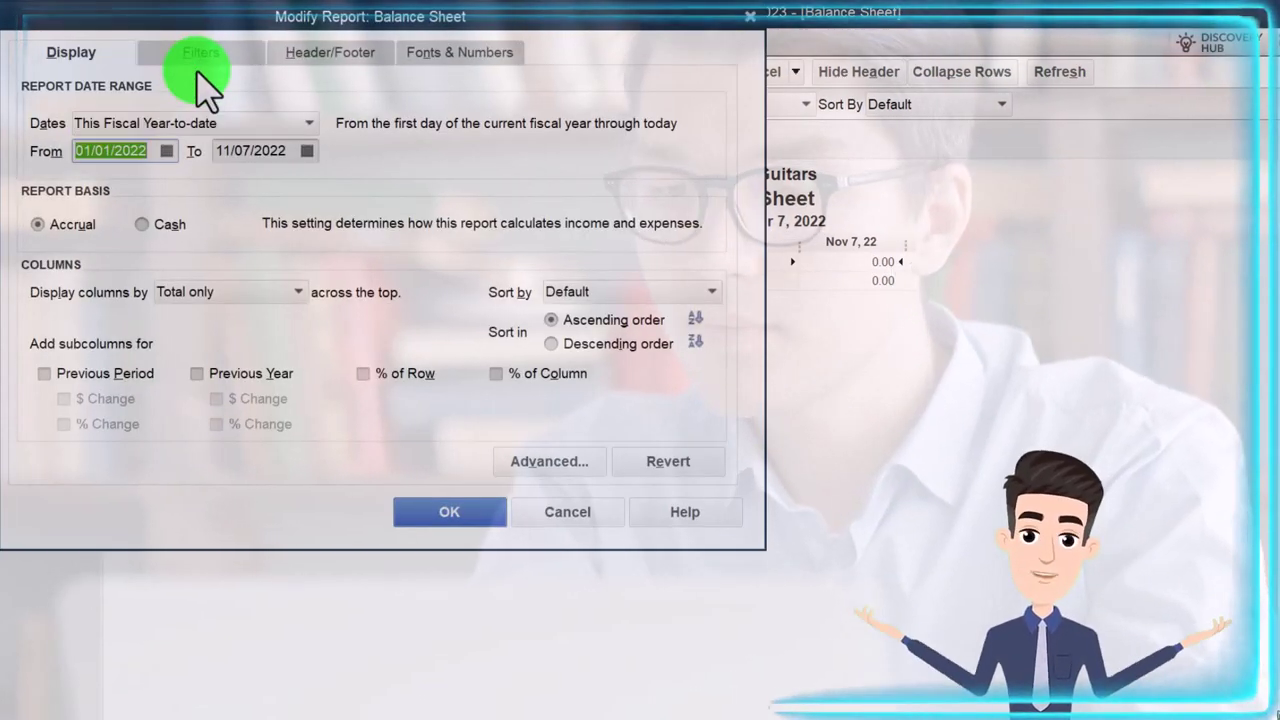
{"action": "type", "text": "010123"}
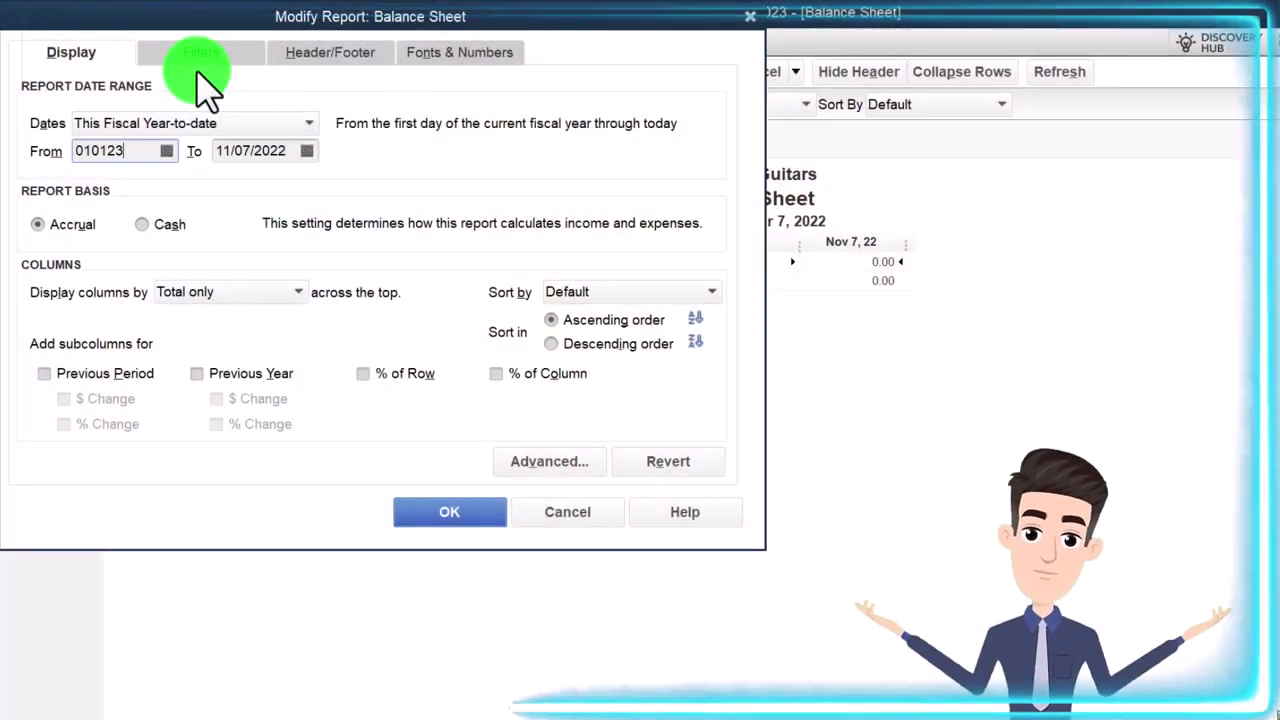
{"action": "type", "text": "022823"}
{"action": "key", "text": "Tab"}
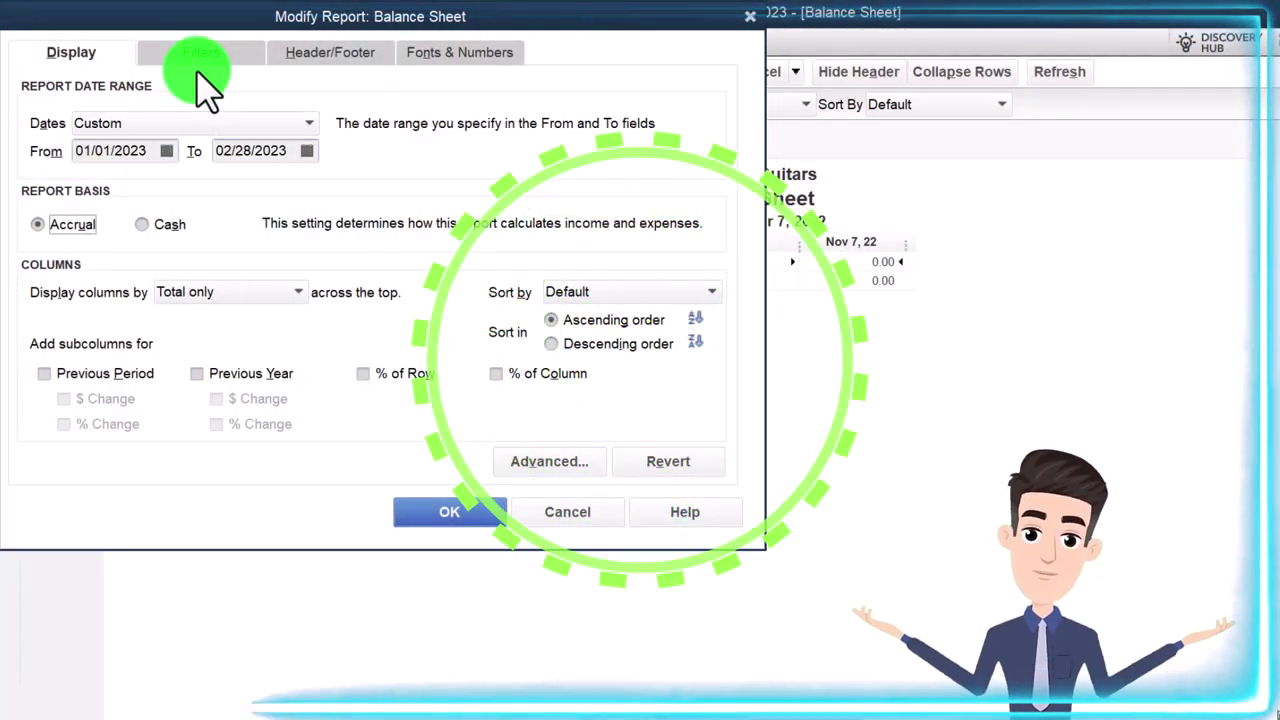
{"action": "left_click", "coordinate": [300, 300]}
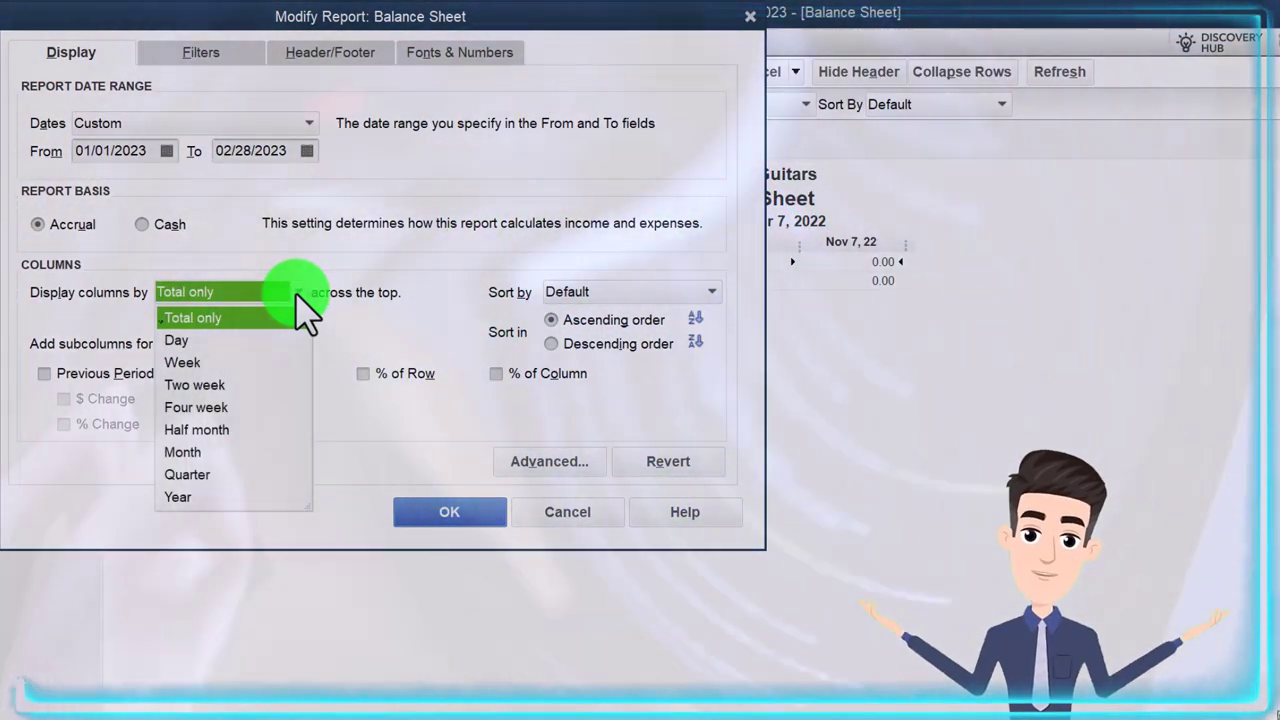
{"action": "left_click", "coordinate": [212, 452]}
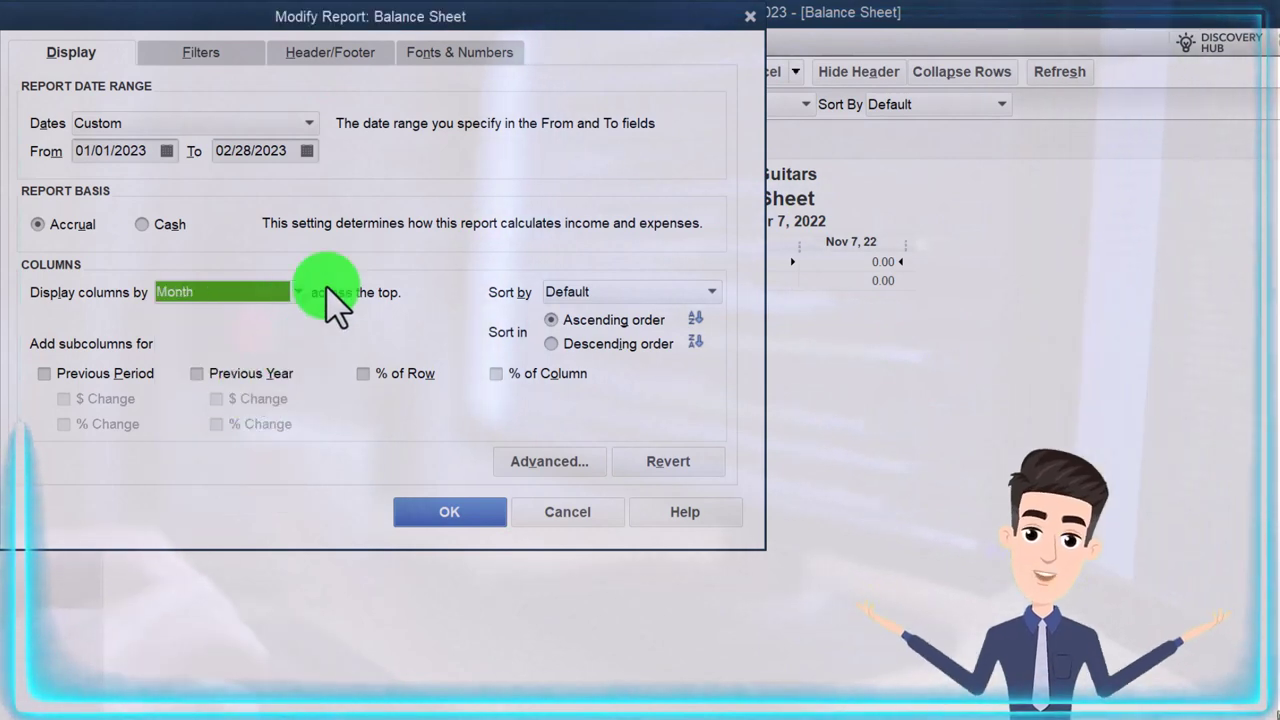
- Set the balance sheet's font size to 14, apply it to all related fonts and accept the report changes
{"action": "left_click", "coordinate": [455, 60]}
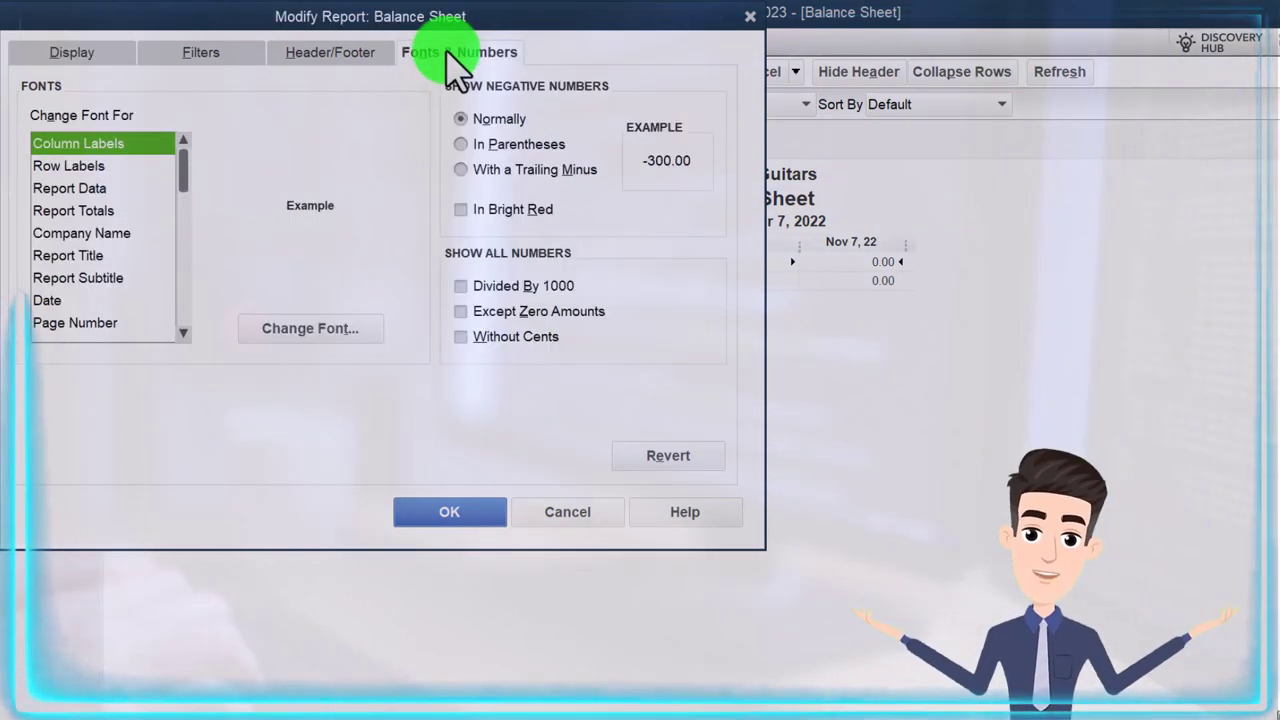
{"action": "left_click", "coordinate": [359, 331]}
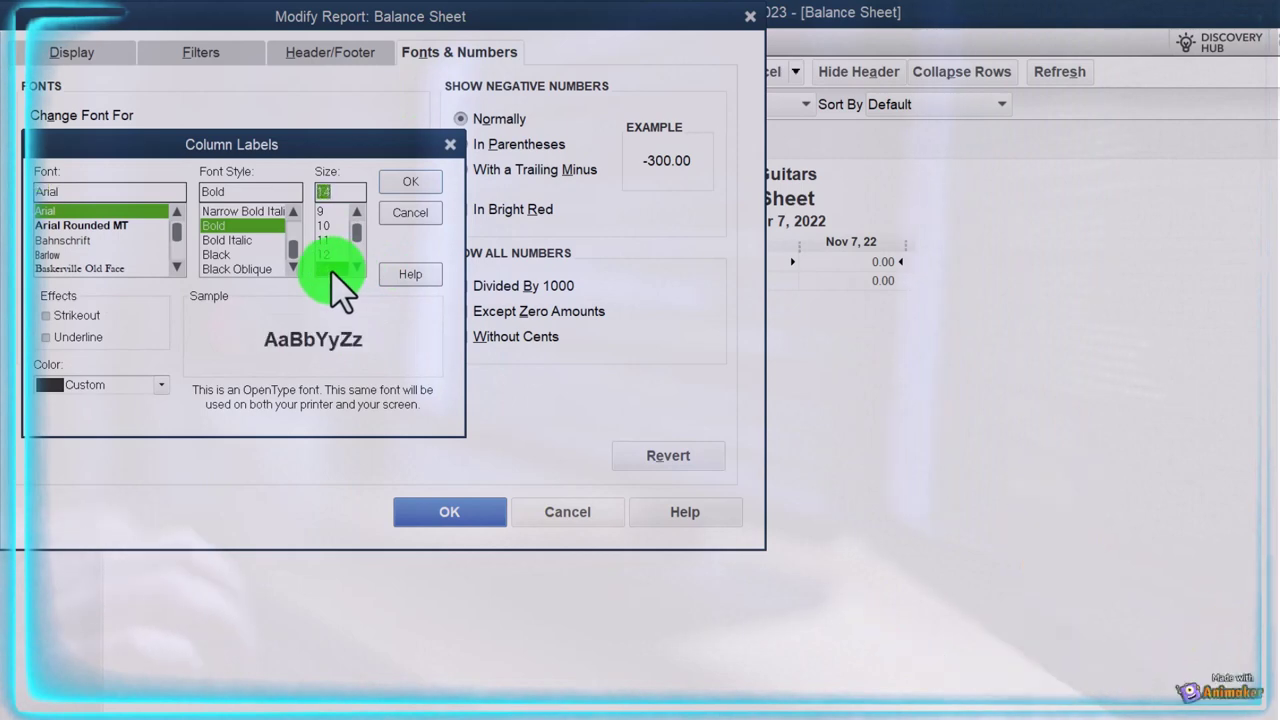
{"action": "left_click", "coordinate": [408, 184]}
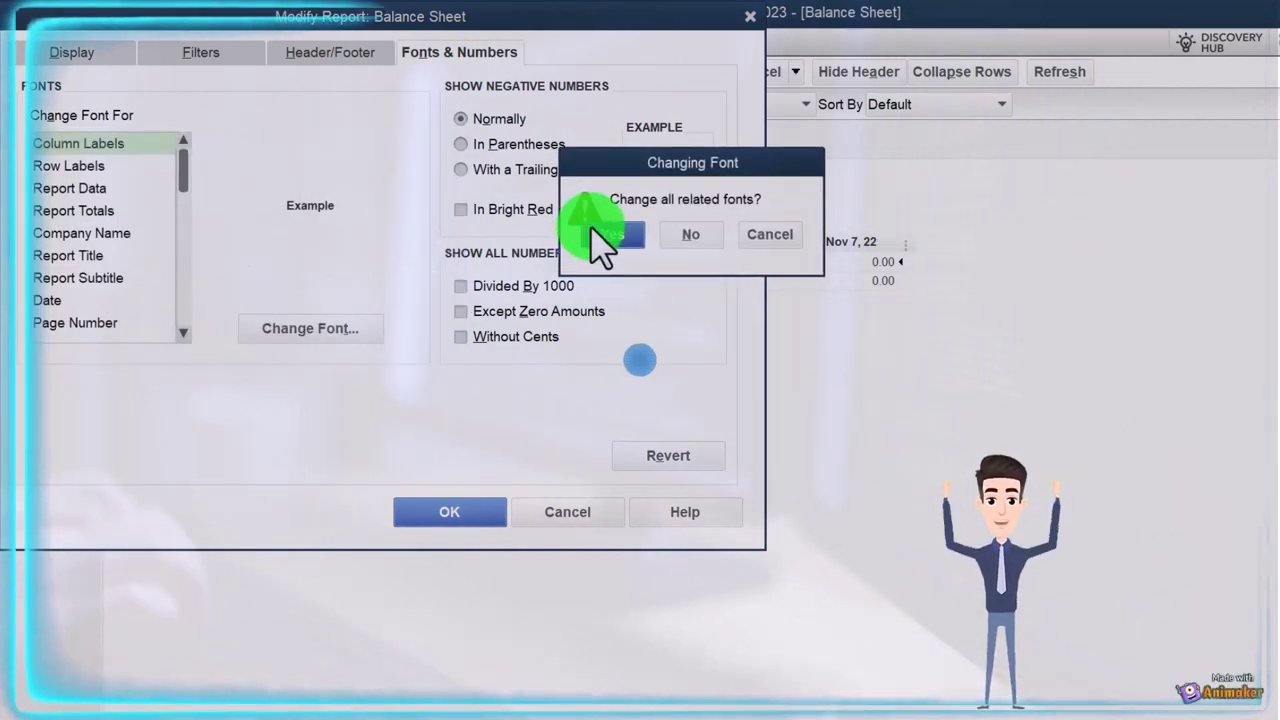
{"action": "left_click", "coordinate": [598, 232]}
{"action": "left_click", "coordinate": [455, 512]}
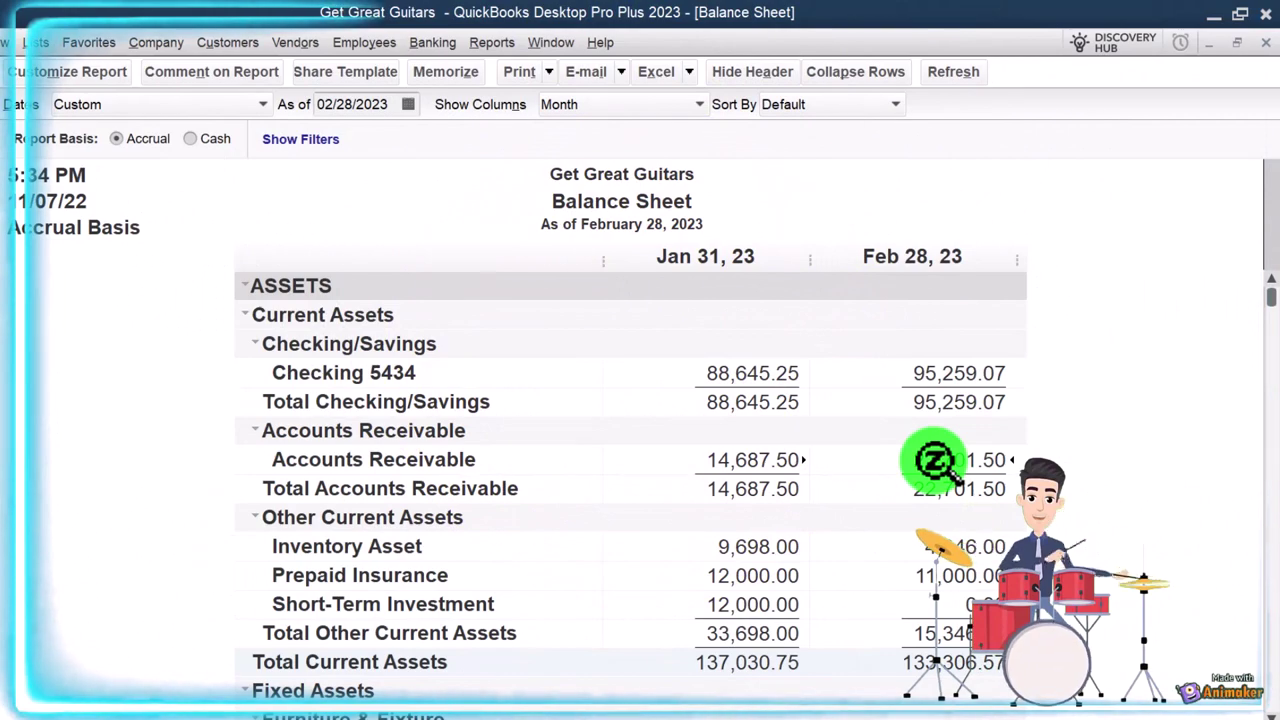
- Review the asset accounts on the balance sheet and the sales receipt and deposit flow on the Home page
{"action": "scroll", "coordinate": [935, 460], "scroll_direction": "down", "scroll_amount": 3}
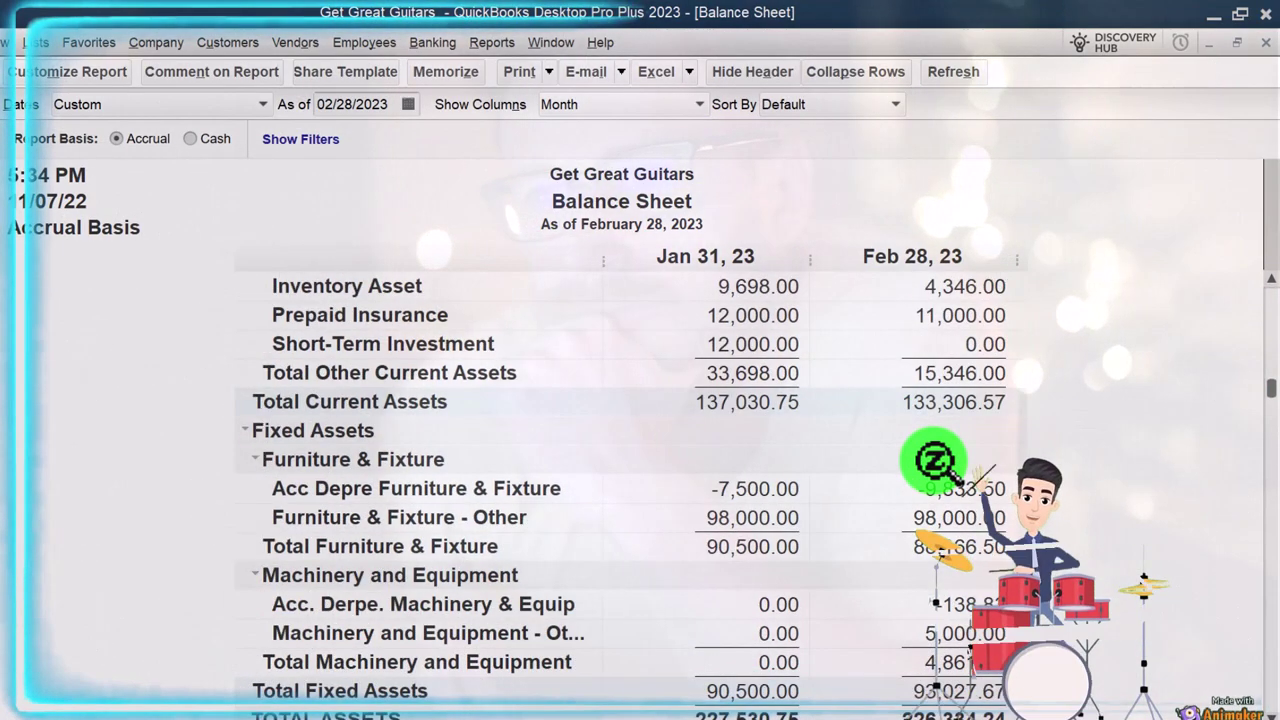
{"action": "scroll", "coordinate": [935, 460], "scroll_direction": "up", "scroll_amount": 3}
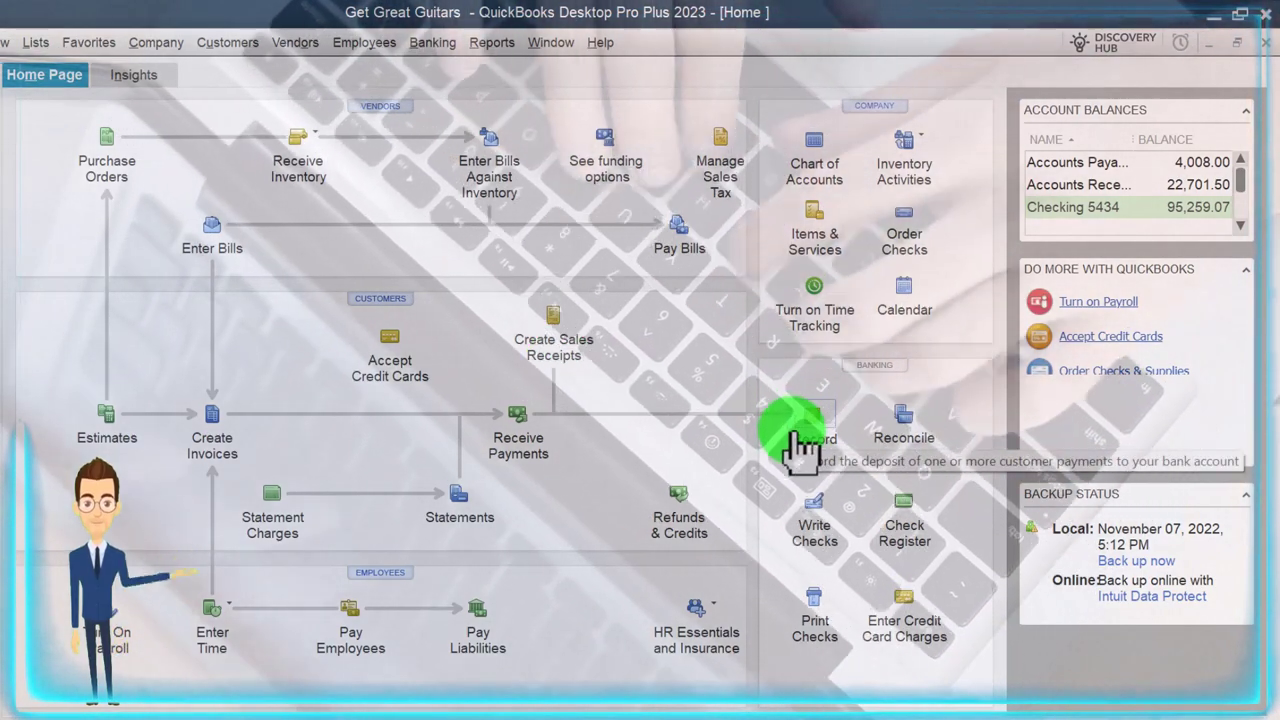
{"action": "left_click", "coordinate": [578, 378]}
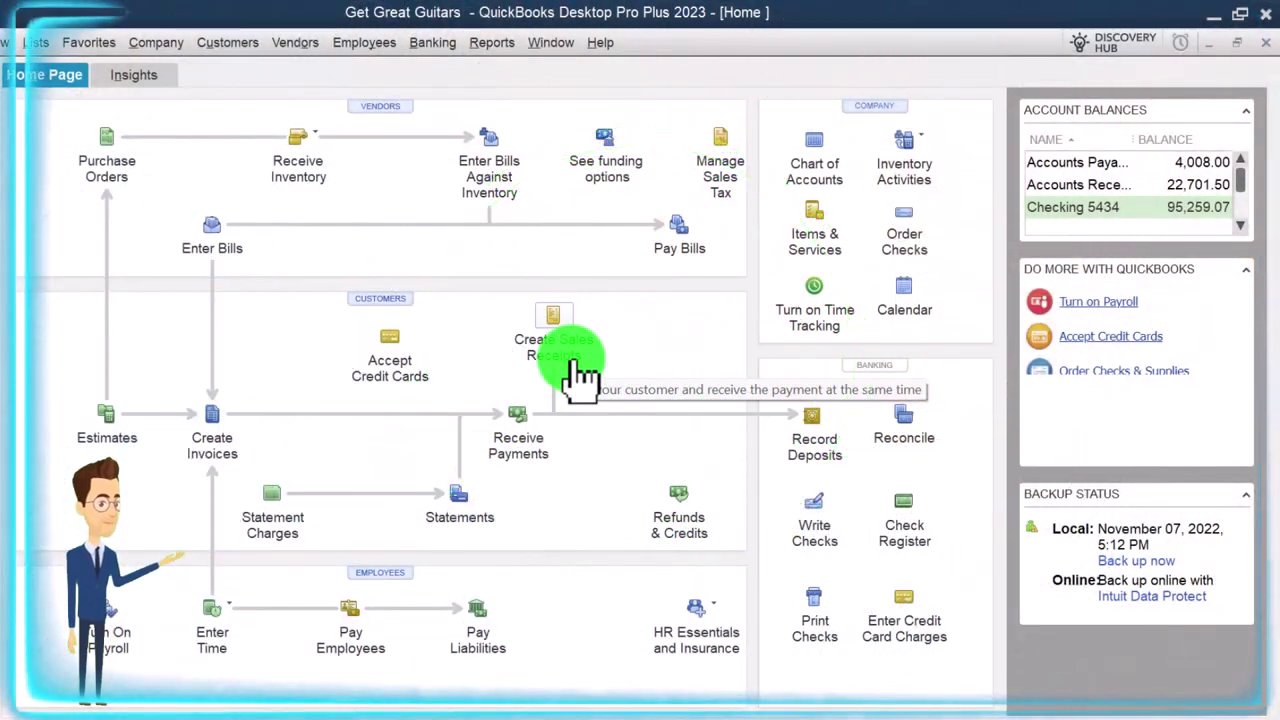
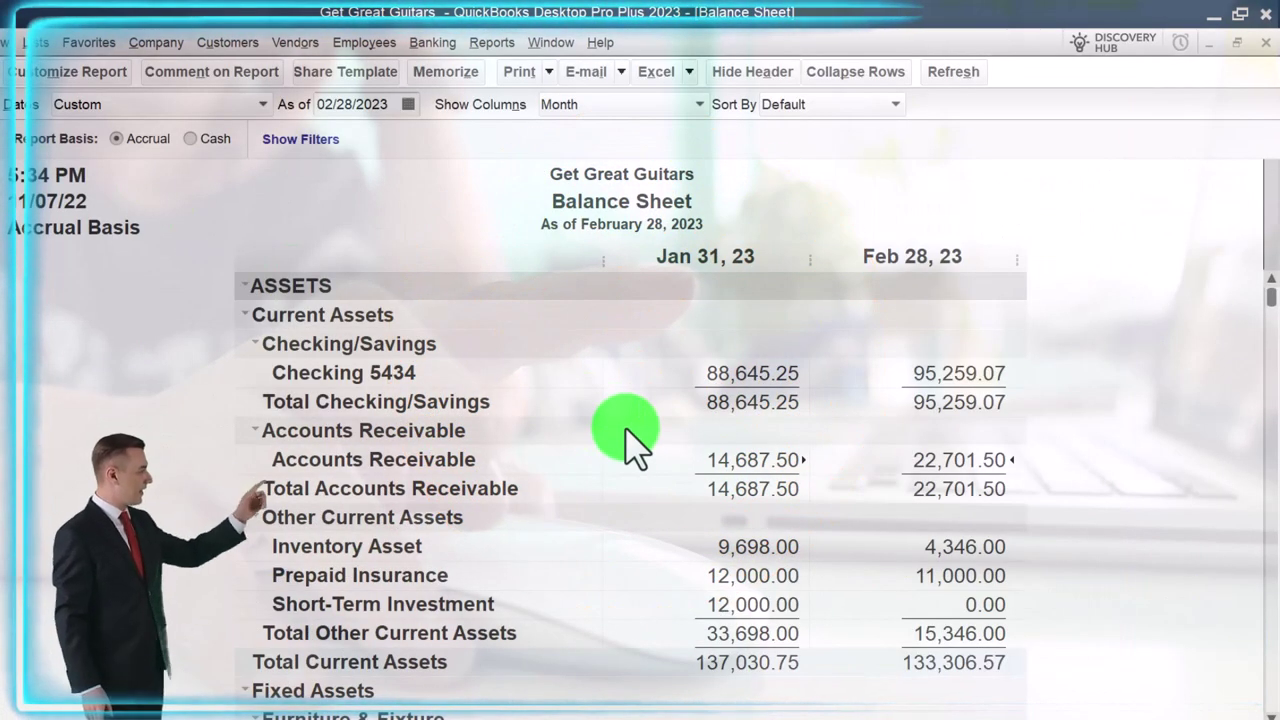
- Examine the balance sheet's asset accounts against its liability accounts, comparing accounts receivable with accounts payable, credit cards and loans
{"action": "scroll", "coordinate": [630, 445], "scroll_direction": "down", "scroll_amount": 7}
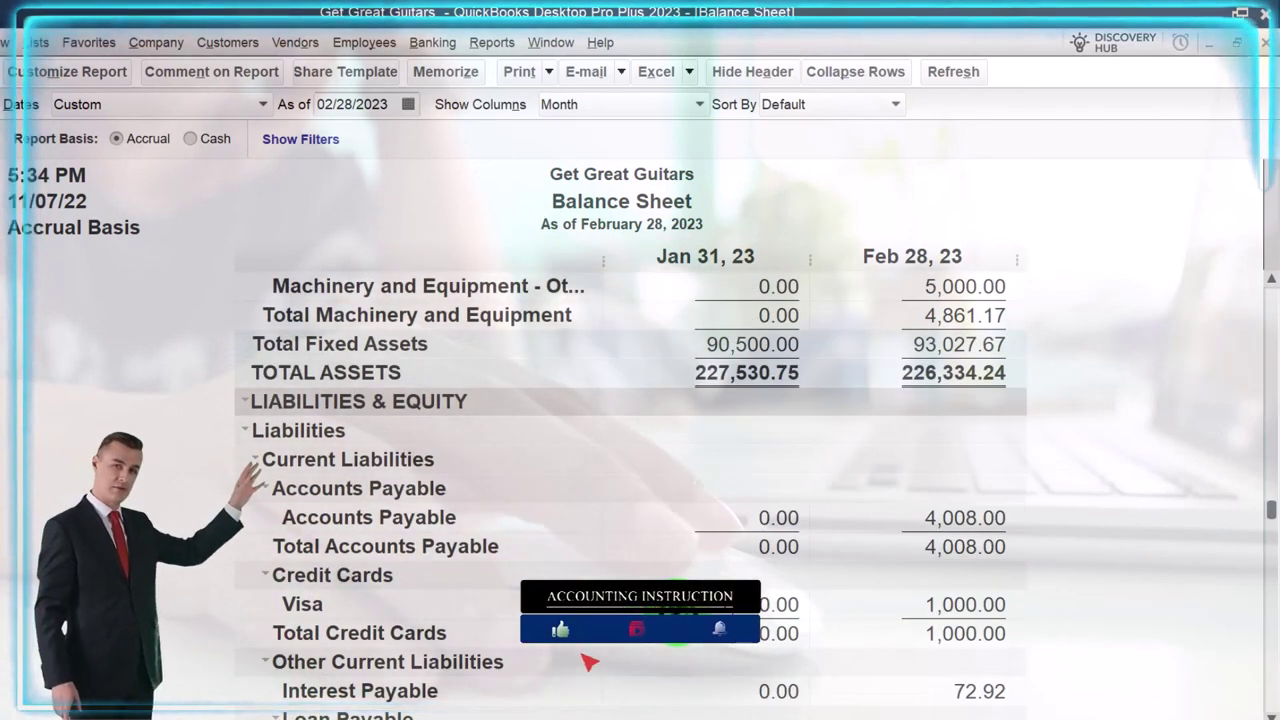
{"action": "scroll", "coordinate": [563, 630], "scroll_direction": "down", "scroll_amount": 1}
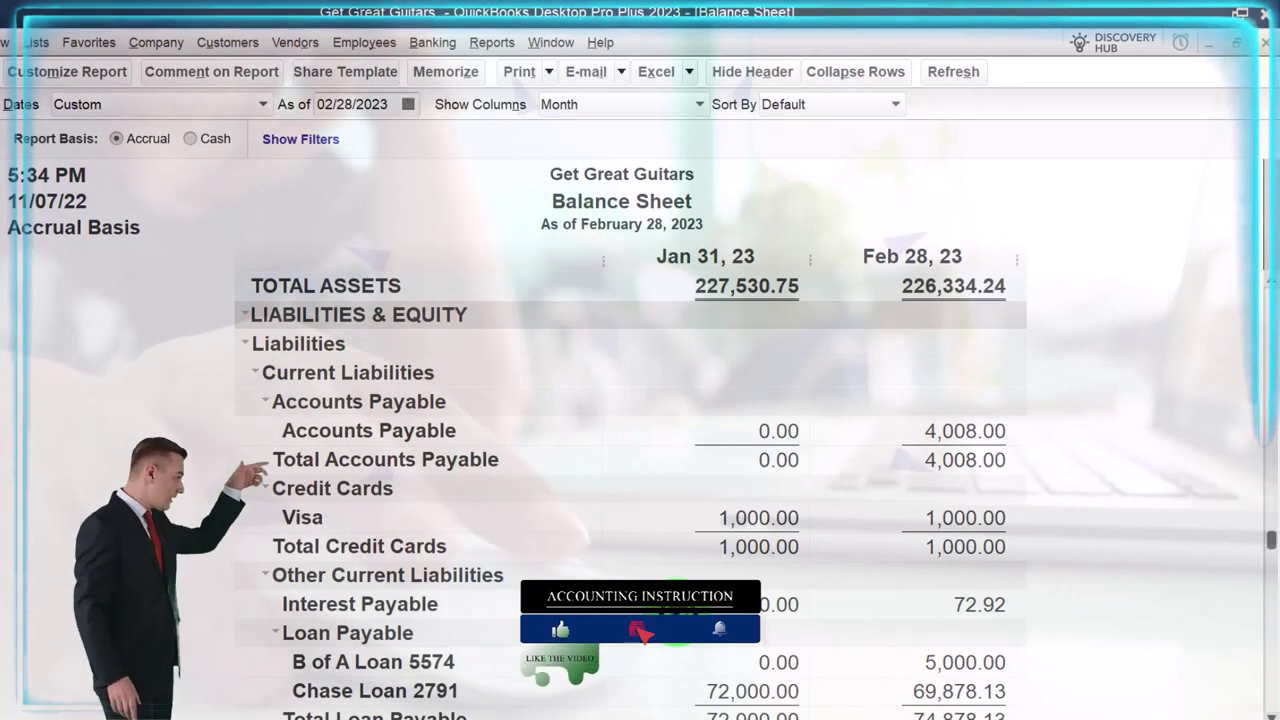
{"action": "scroll", "coordinate": [700, 500], "scroll_direction": "up", "scroll_amount": 8}
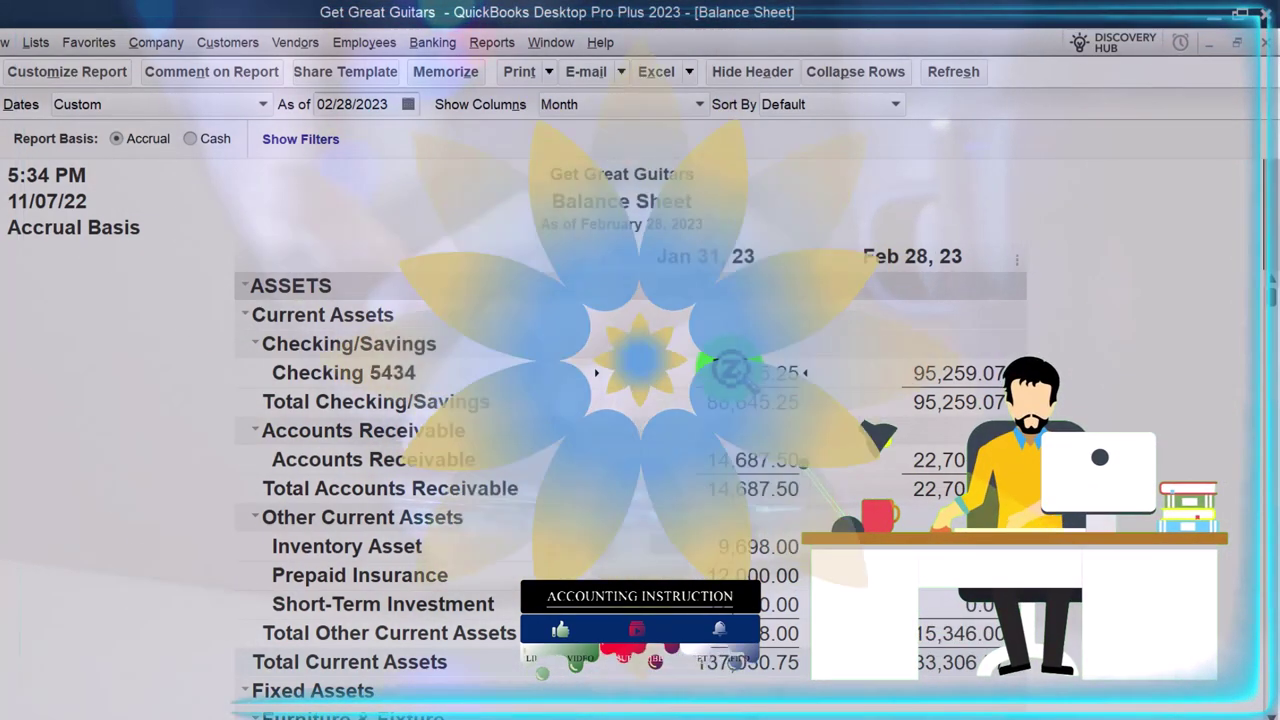
{"action": "scroll", "coordinate": [729, 370], "scroll_direction": "down", "scroll_amount": 7}
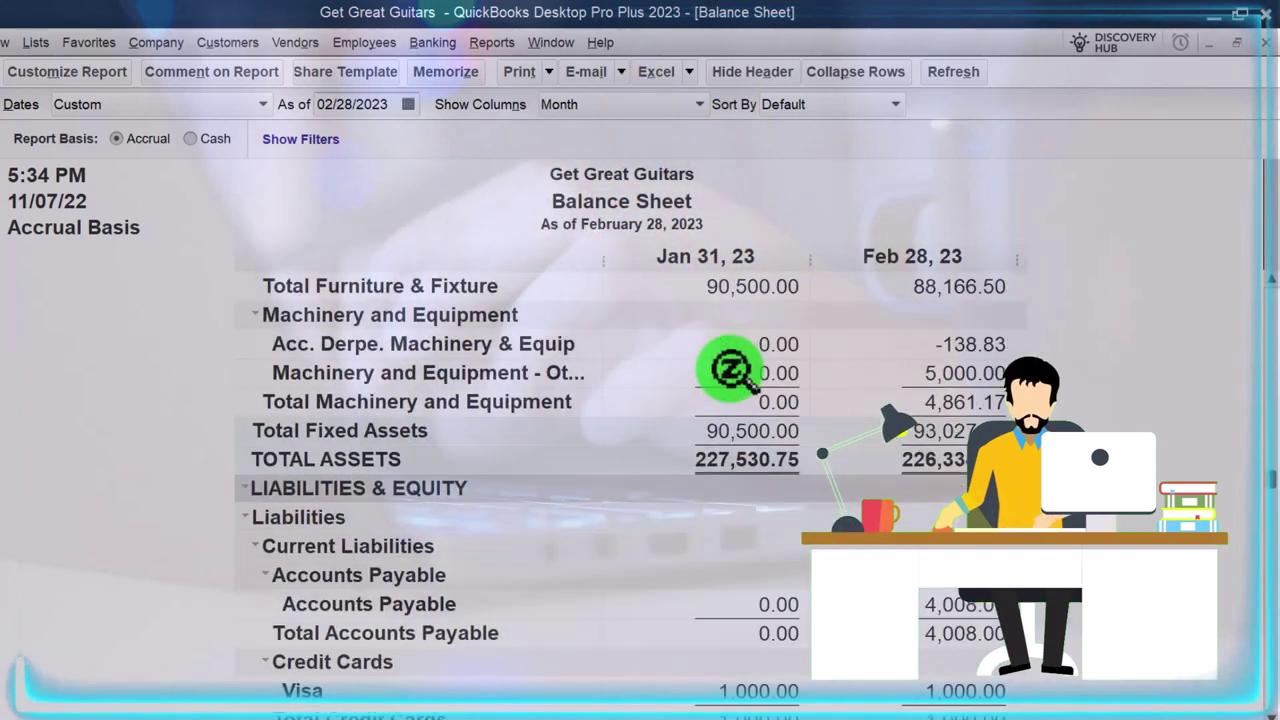
{"action": "scroll", "coordinate": [729, 370], "scroll_direction": "down", "scroll_amount": 2}
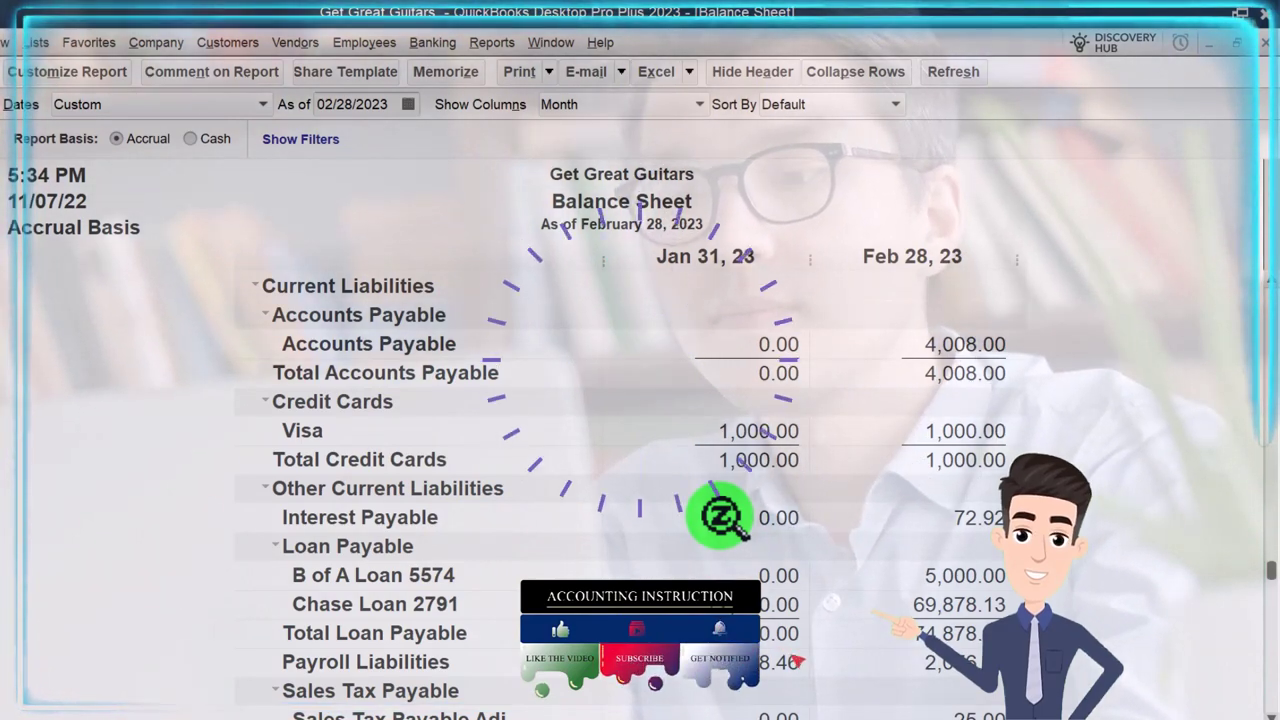
{"action": "scroll", "coordinate": [720, 515], "scroll_direction": "up", "scroll_amount": 9}
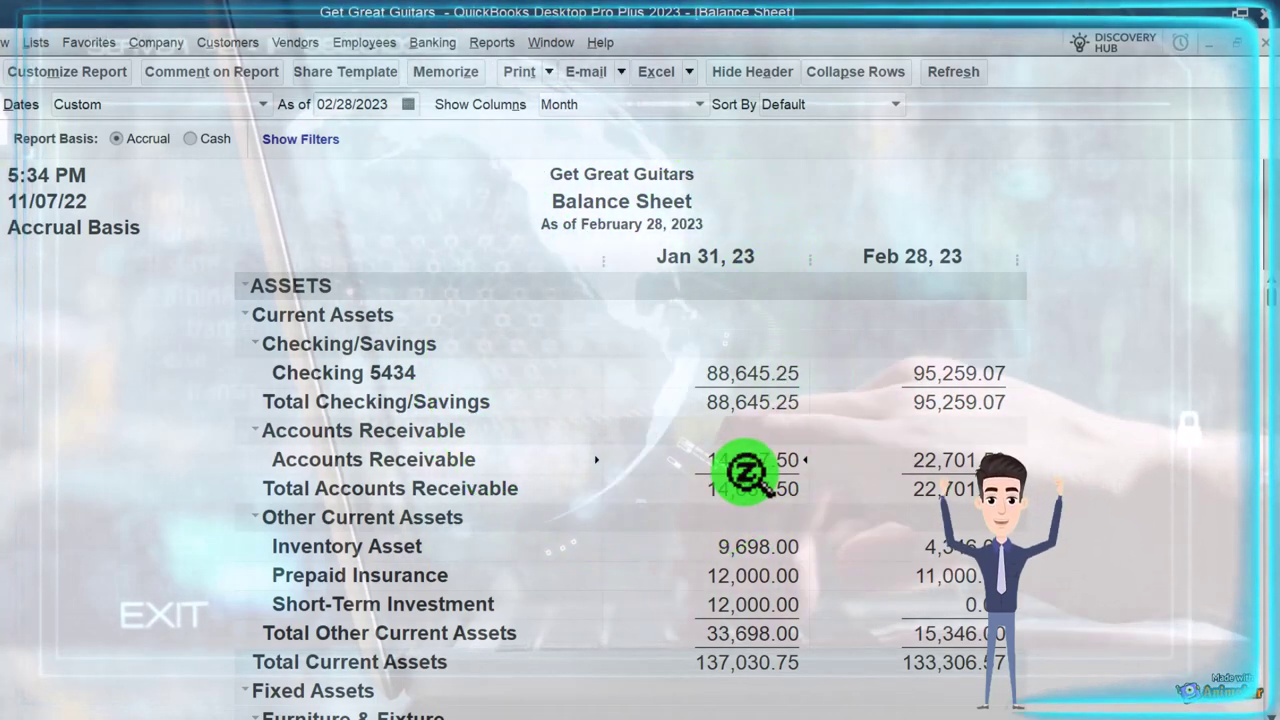
{"action": "scroll", "coordinate": [745, 472], "scroll_direction": "down", "scroll_amount": 7}
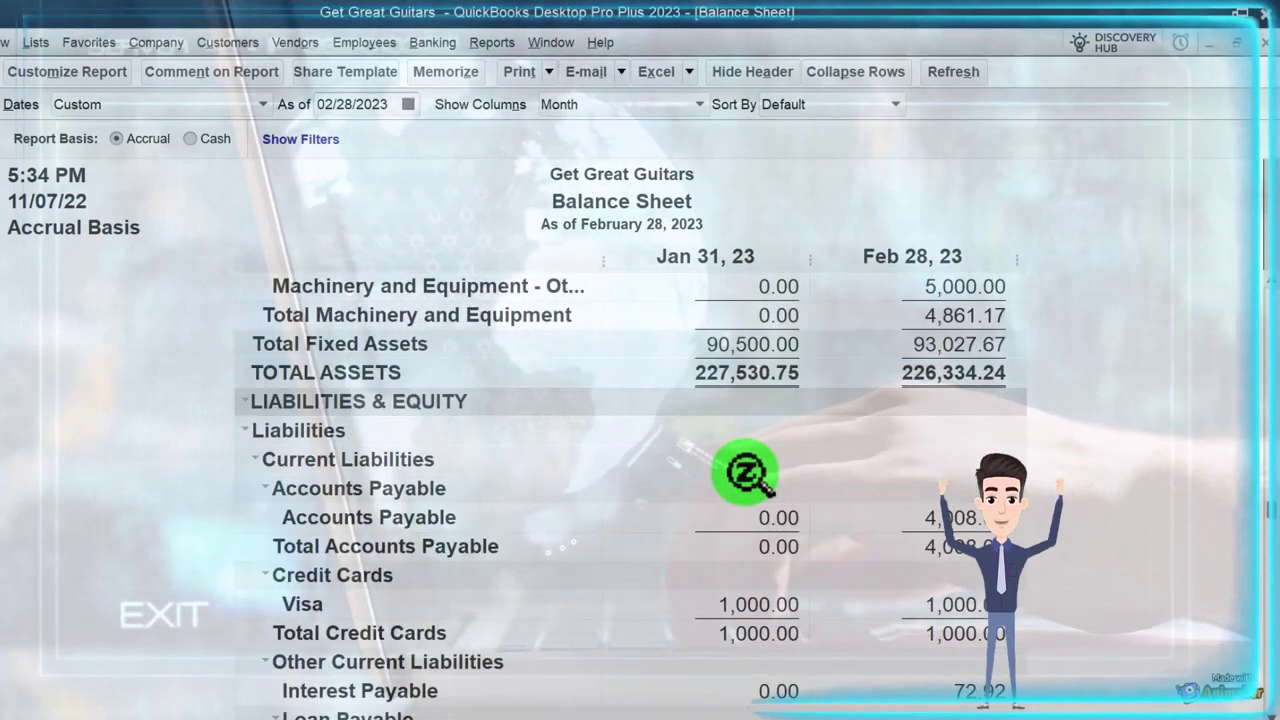
{"action": "scroll", "coordinate": [745, 472], "scroll_direction": "down", "scroll_amount": 3}
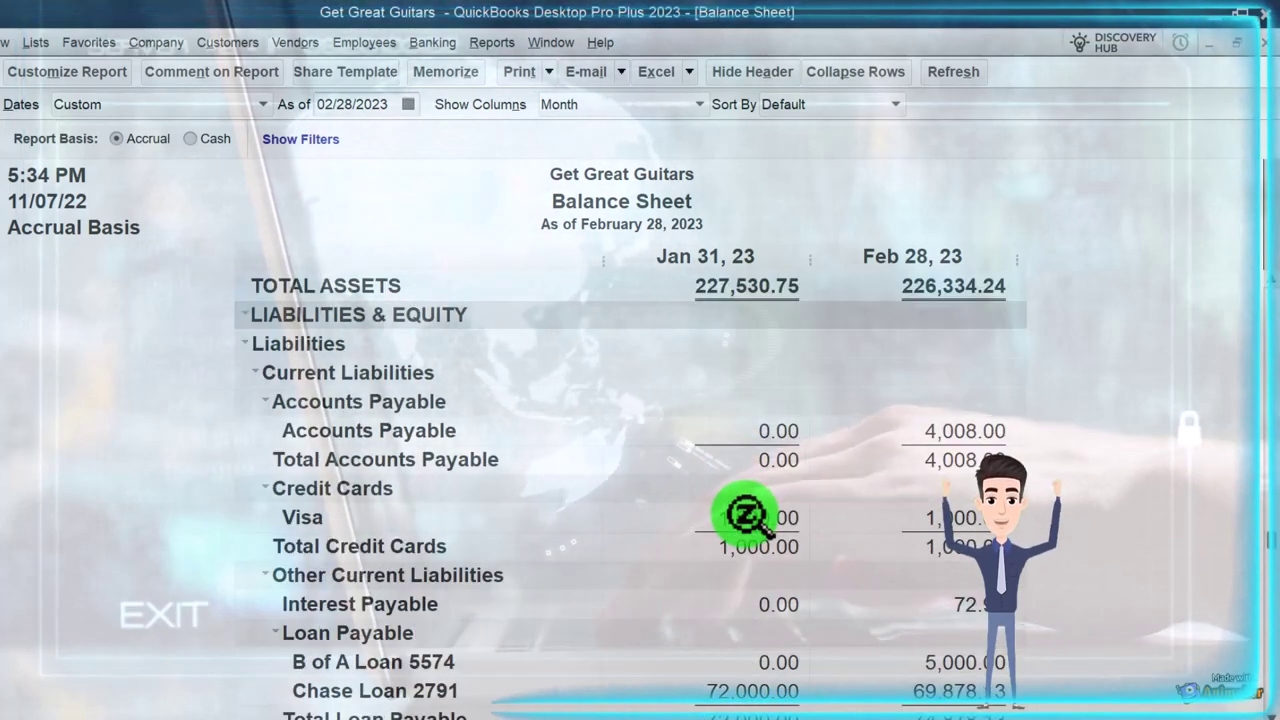
{"action": "scroll", "coordinate": [745, 515], "scroll_direction": "up", "scroll_amount": 10}
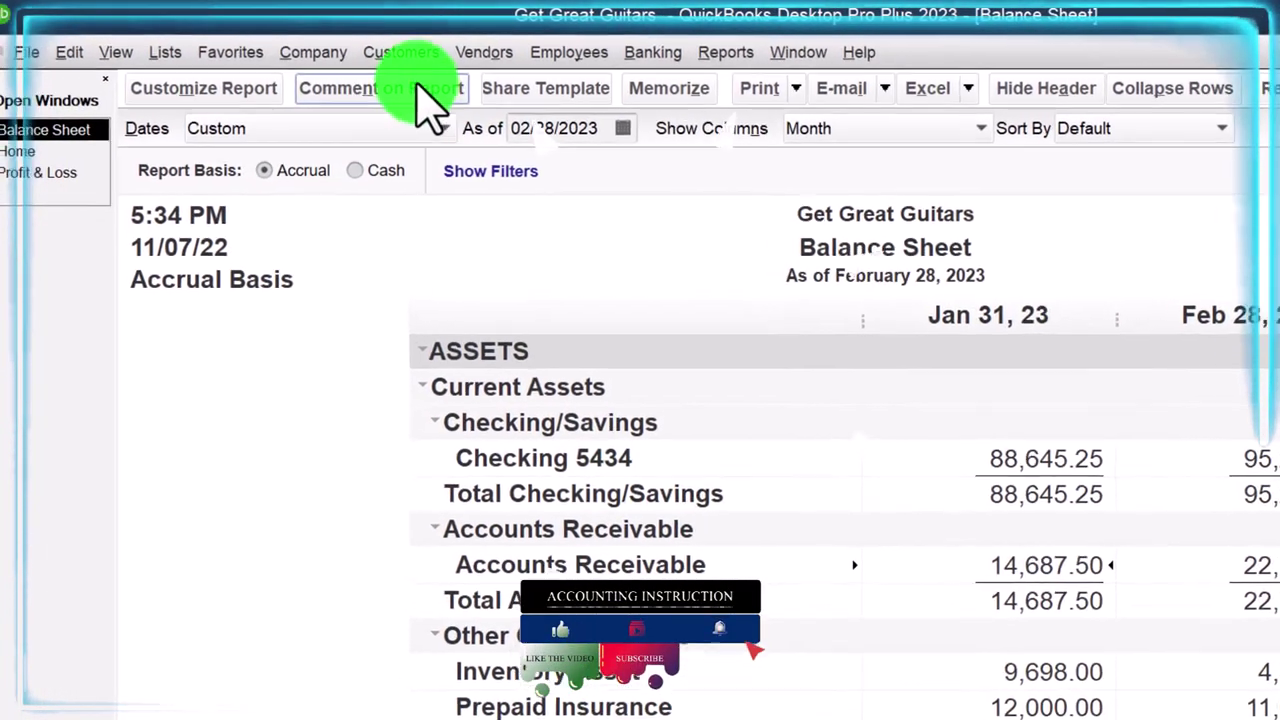
- Open the Customer Center and look through Anderson Guitars' transactions, including its payment and invoice from late February 2023
{"action": "left_click", "coordinate": [255, 44]}
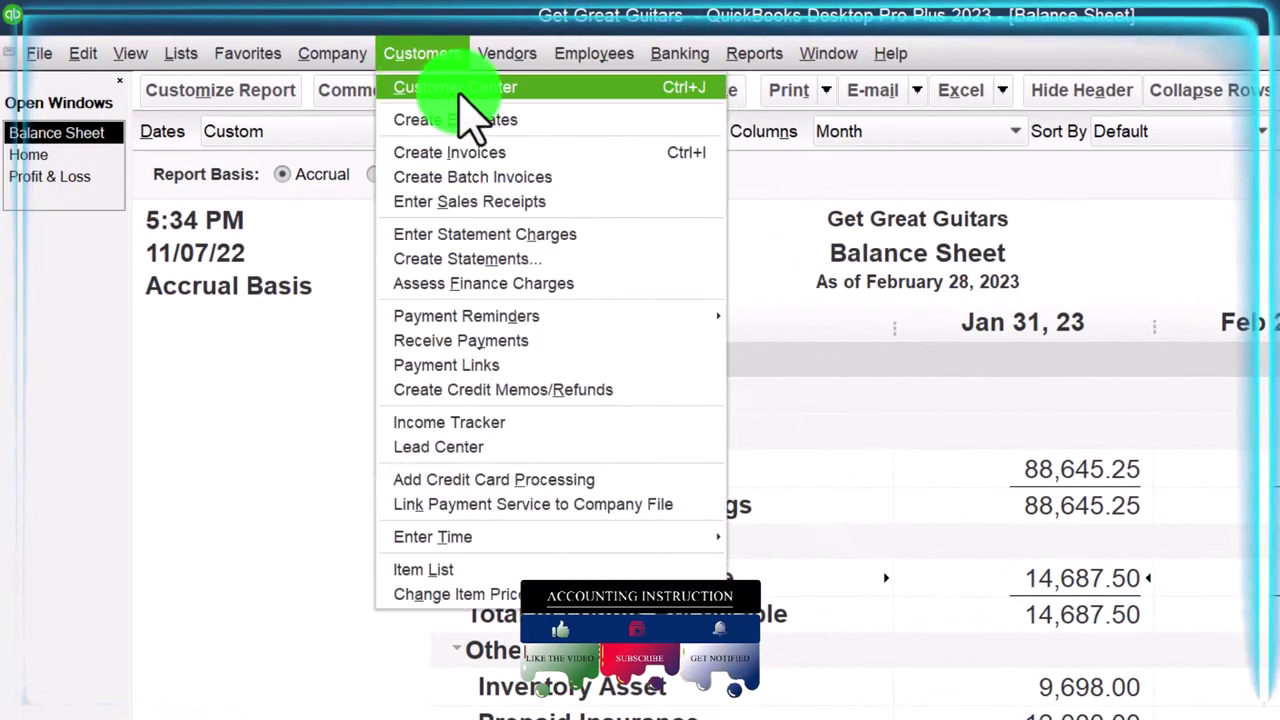
{"action": "left_click", "coordinate": [455, 88]}
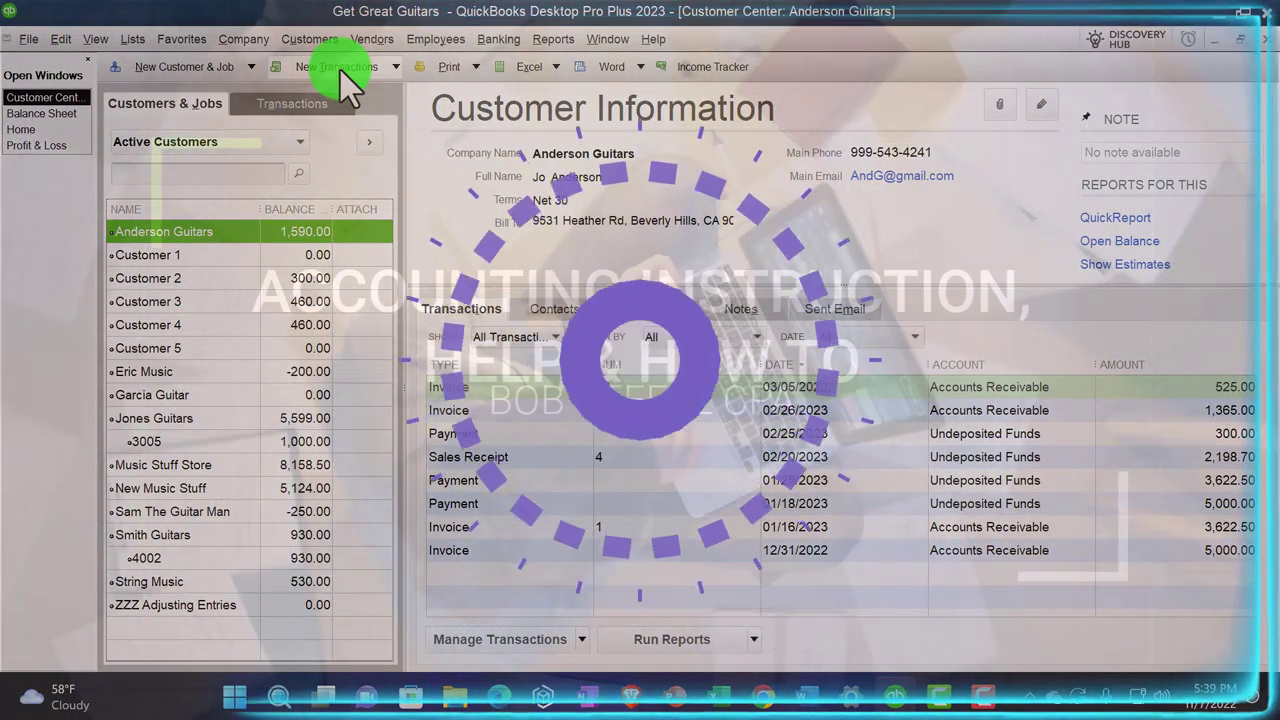
{"action": "key", "text": "Tab"}
{"action": "key", "text": "Down"}
{"action": "key", "text": "Down"}
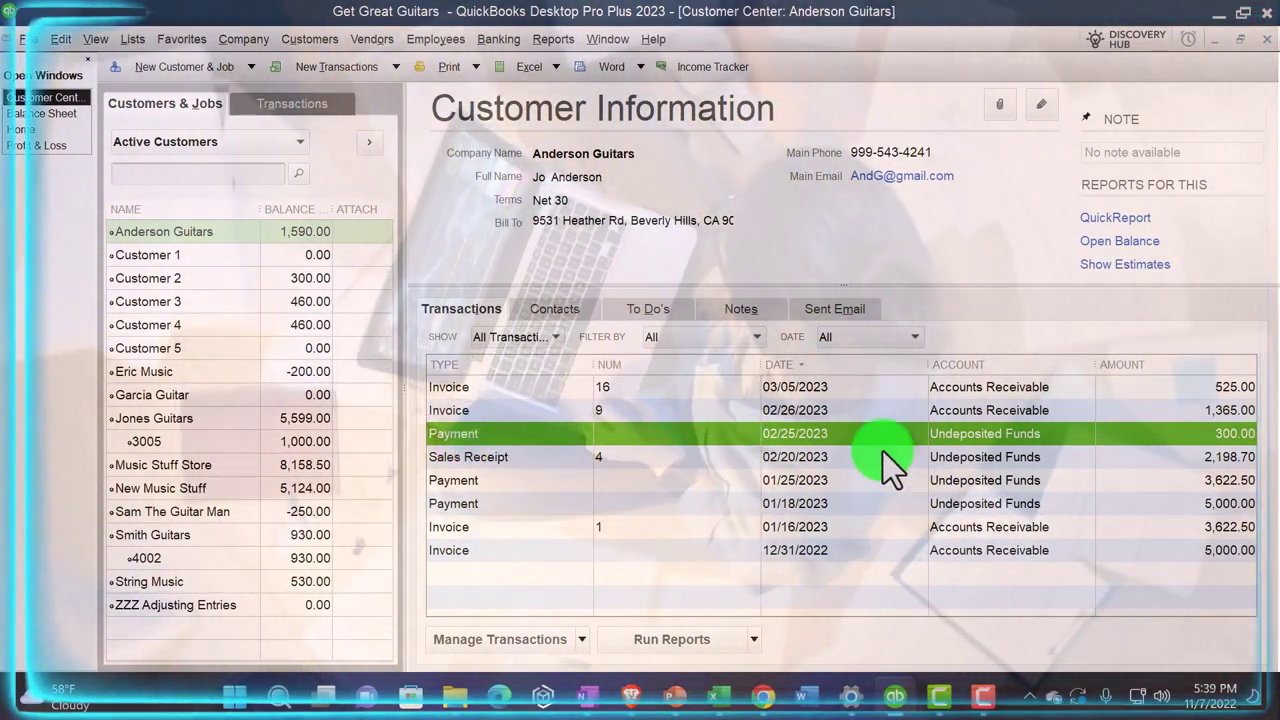
{"action": "left_click", "coordinate": [1197, 414]}
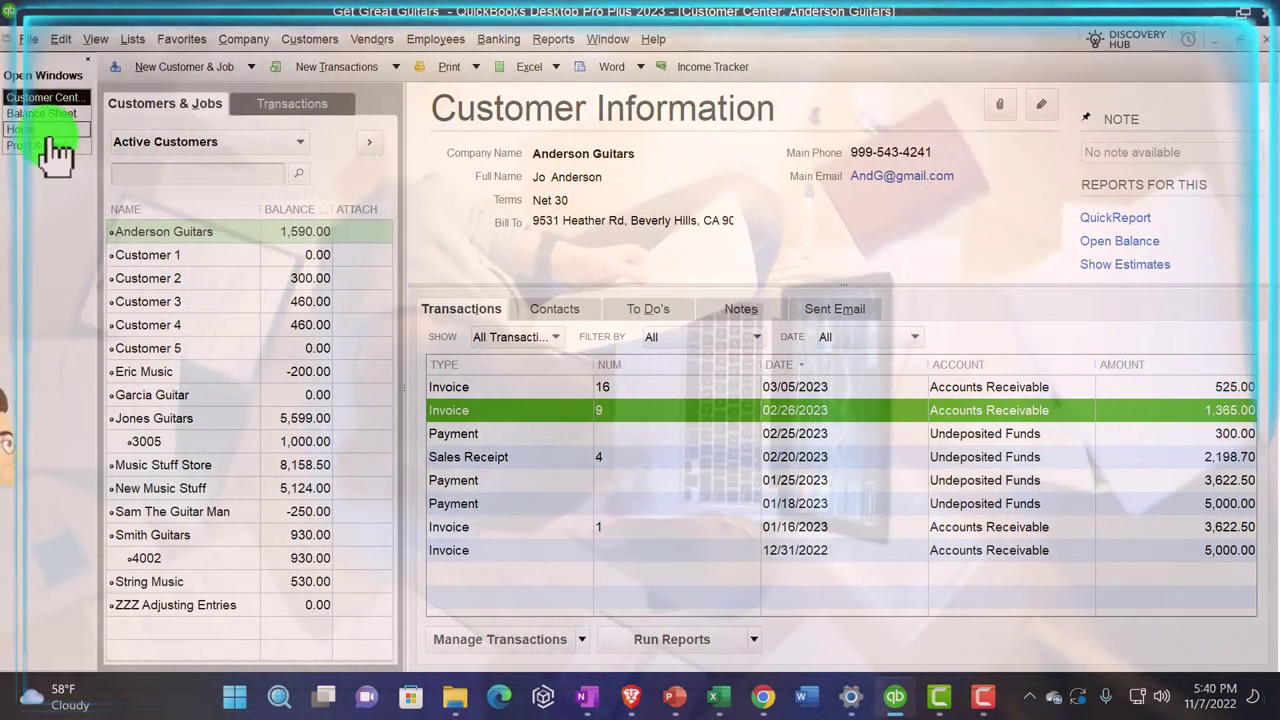
- Return to the Home page and open the Customer Balance Detail report from the Customers & Receivables reports
{"action": "left_click", "coordinate": [20, 129]}
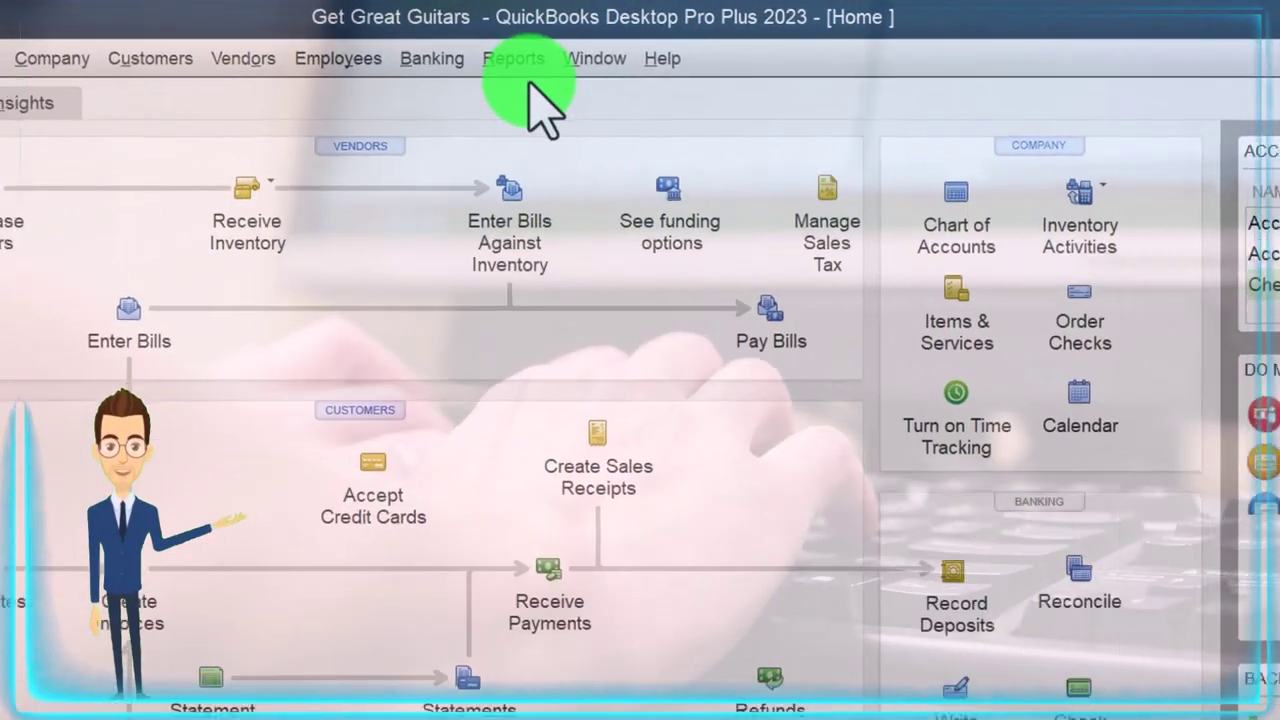
{"action": "left_click", "coordinate": [510, 61]}
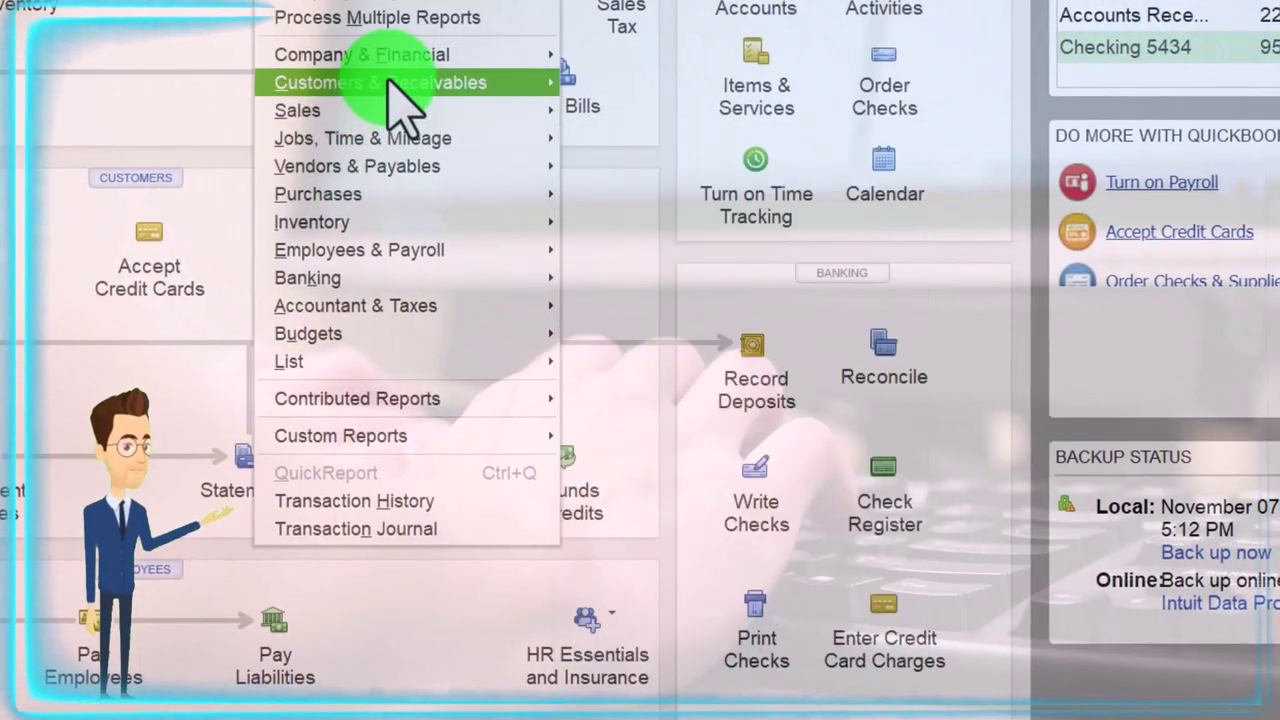
{"action": "mouse_move", "coordinate": [765, 331]}
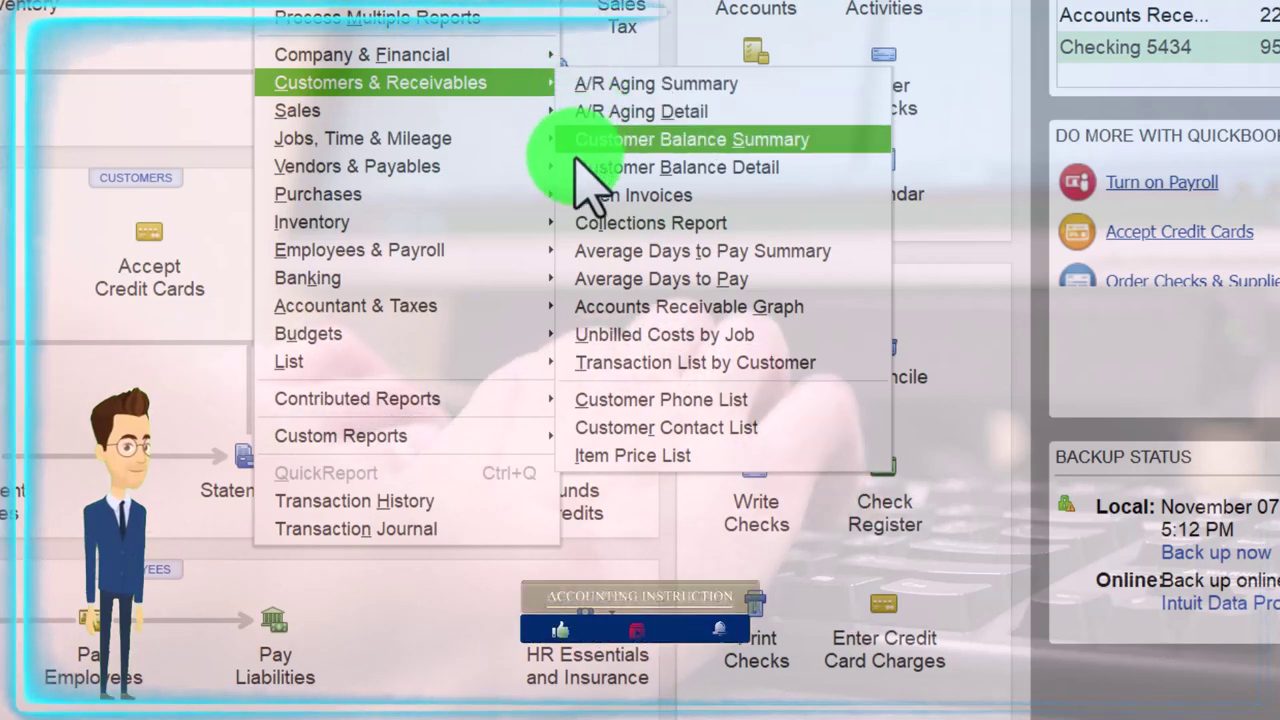
{"action": "left_click", "coordinate": [731, 168]}
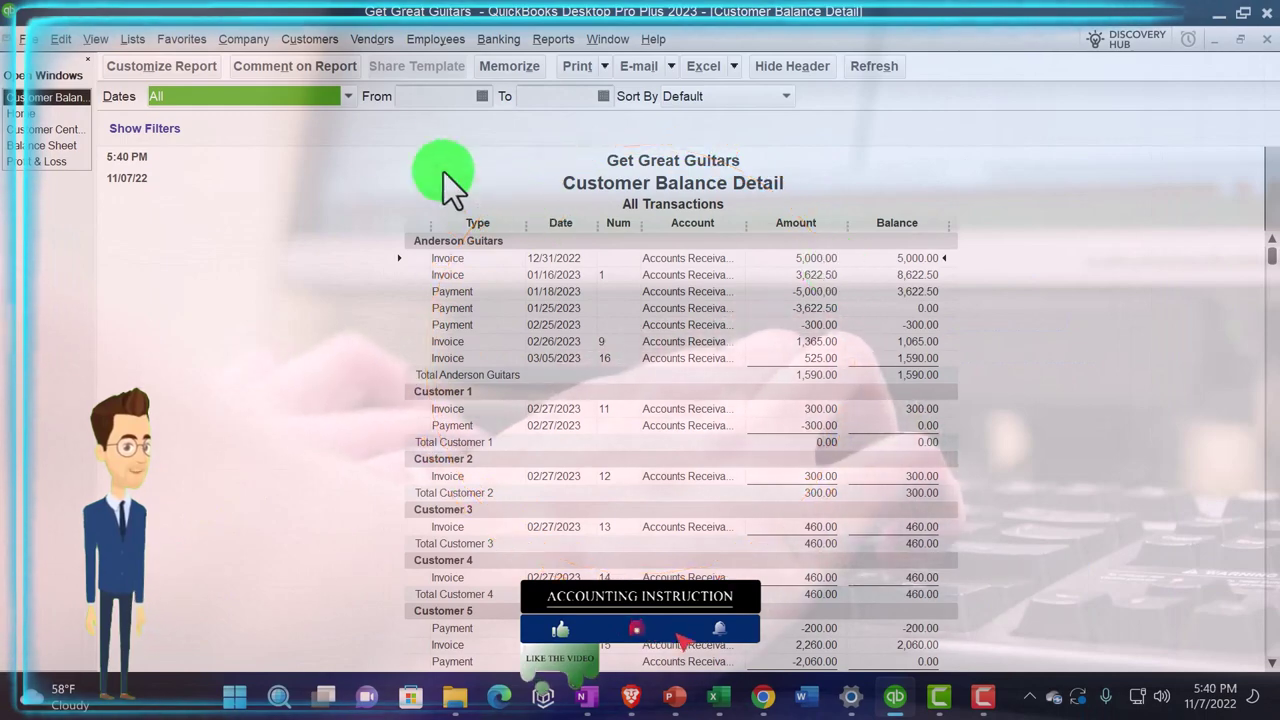
- Customize the Customer Balance Detail report's fonts to size 14, apply the size to all related fonts and accept the changes
{"action": "left_click", "coordinate": [199, 63]}
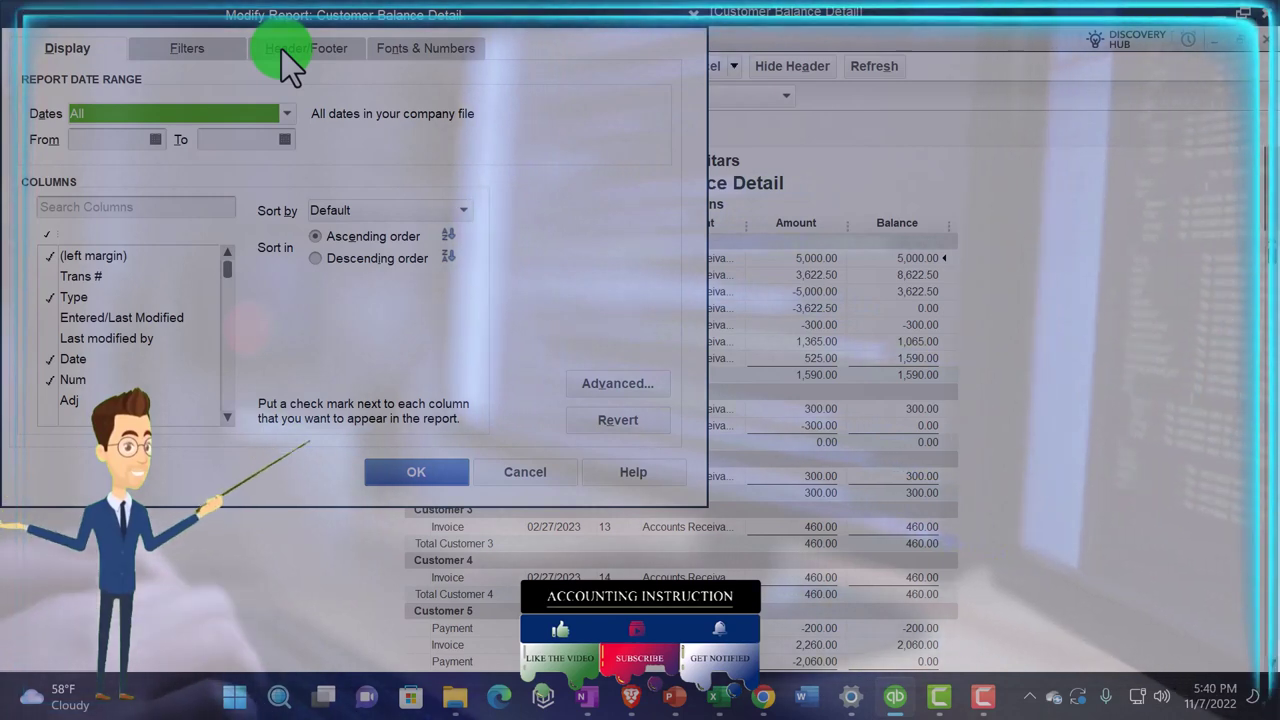
{"action": "left_click", "coordinate": [281, 49]}
{"action": "left_click", "coordinate": [88, 55]}
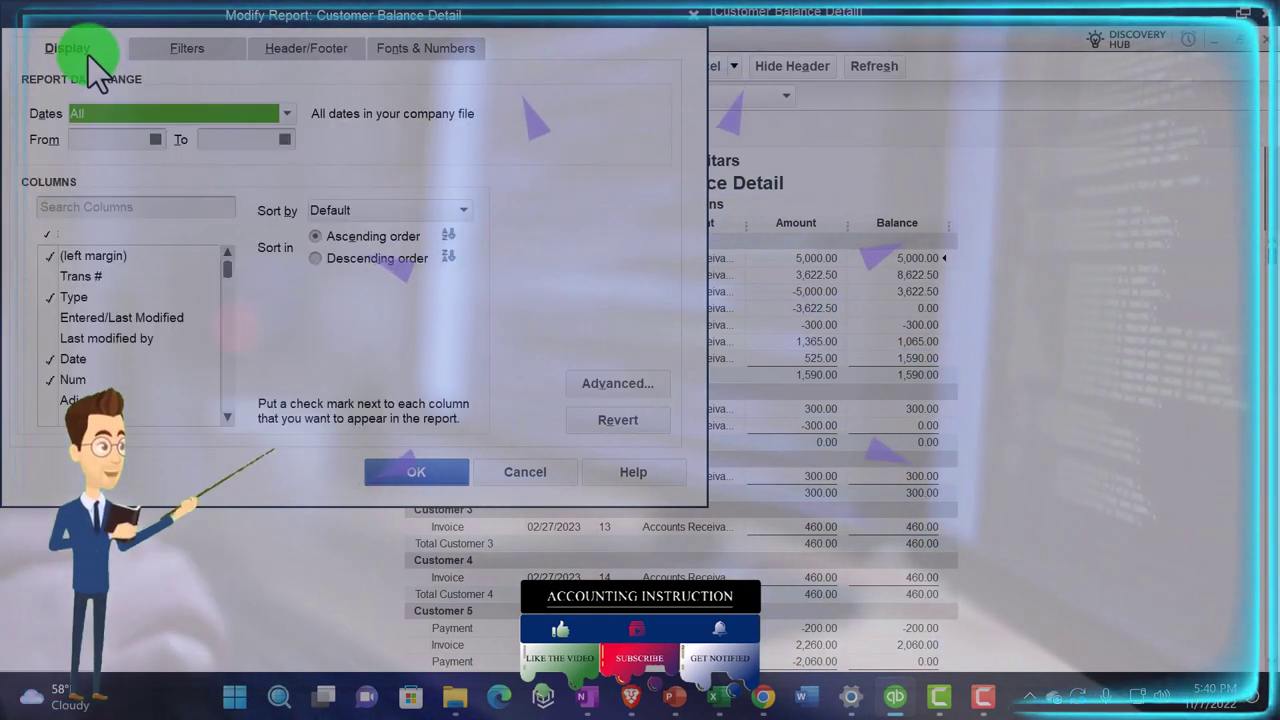
{"action": "left_click", "coordinate": [392, 47]}
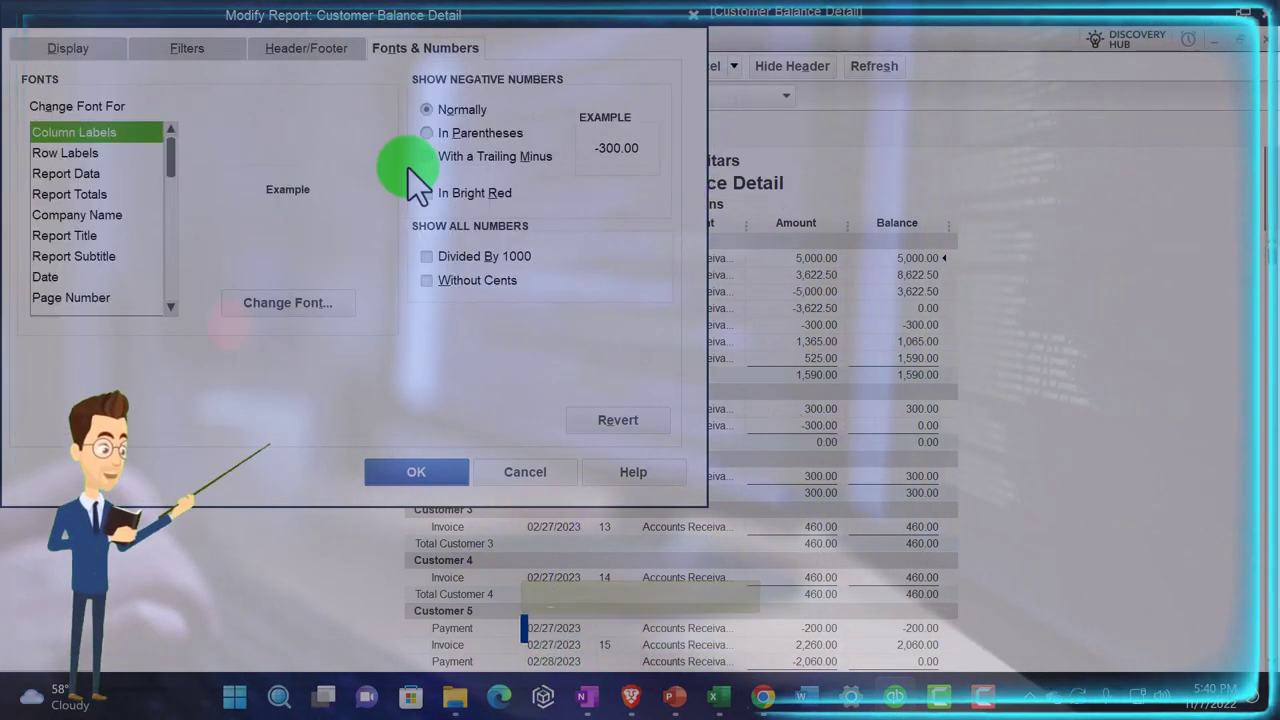
{"action": "left_click", "coordinate": [339, 297]}
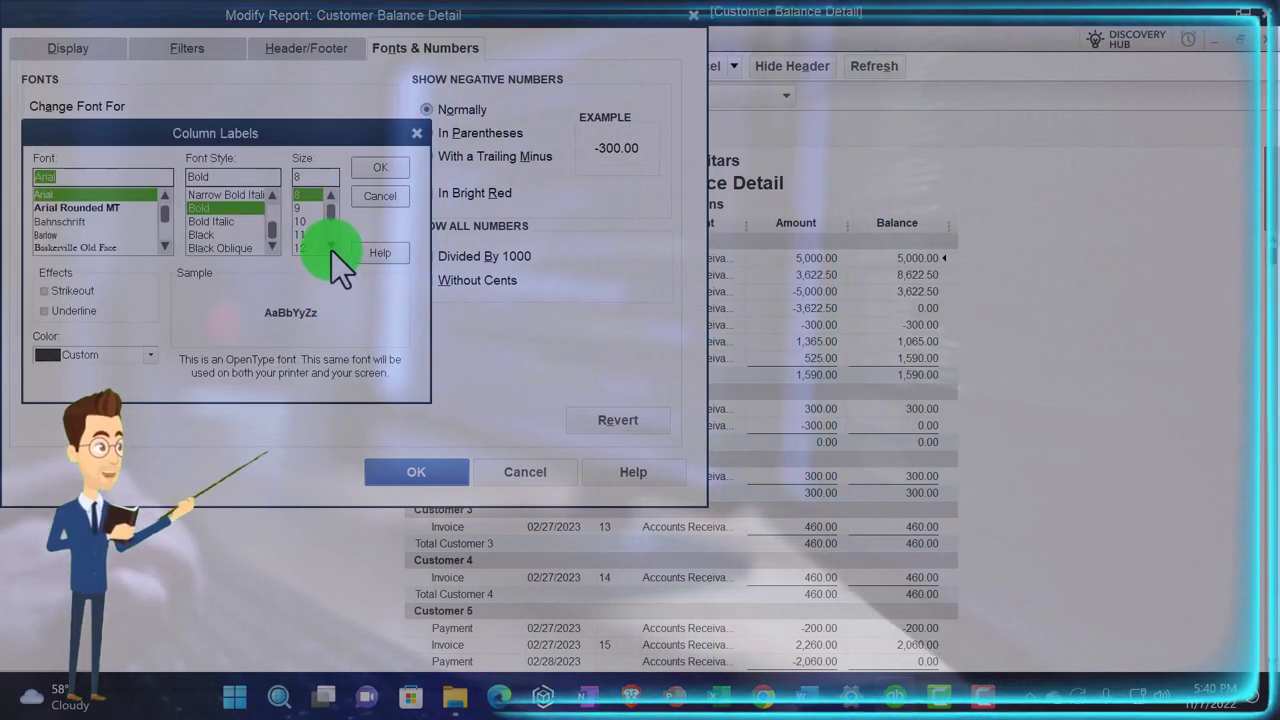
{"action": "left_click", "coordinate": [312, 248]}
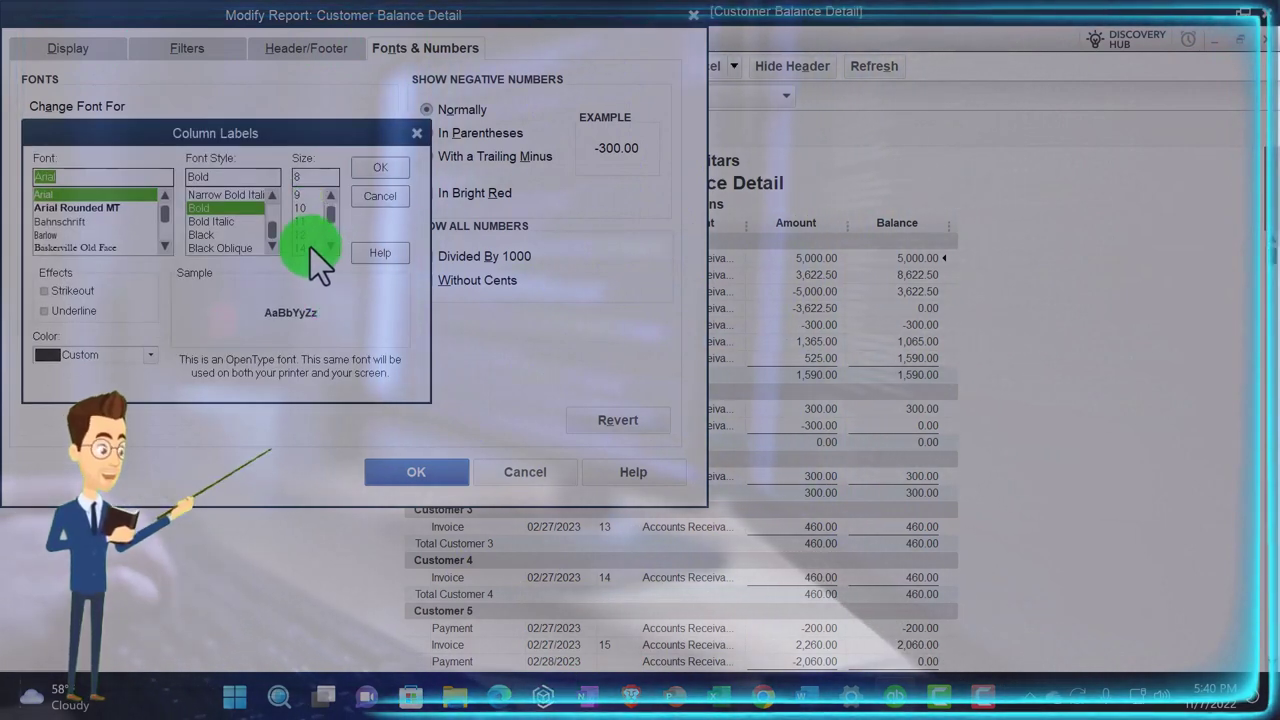
{"action": "left_click", "coordinate": [383, 170]}
{"action": "left_click", "coordinate": [558, 214]}
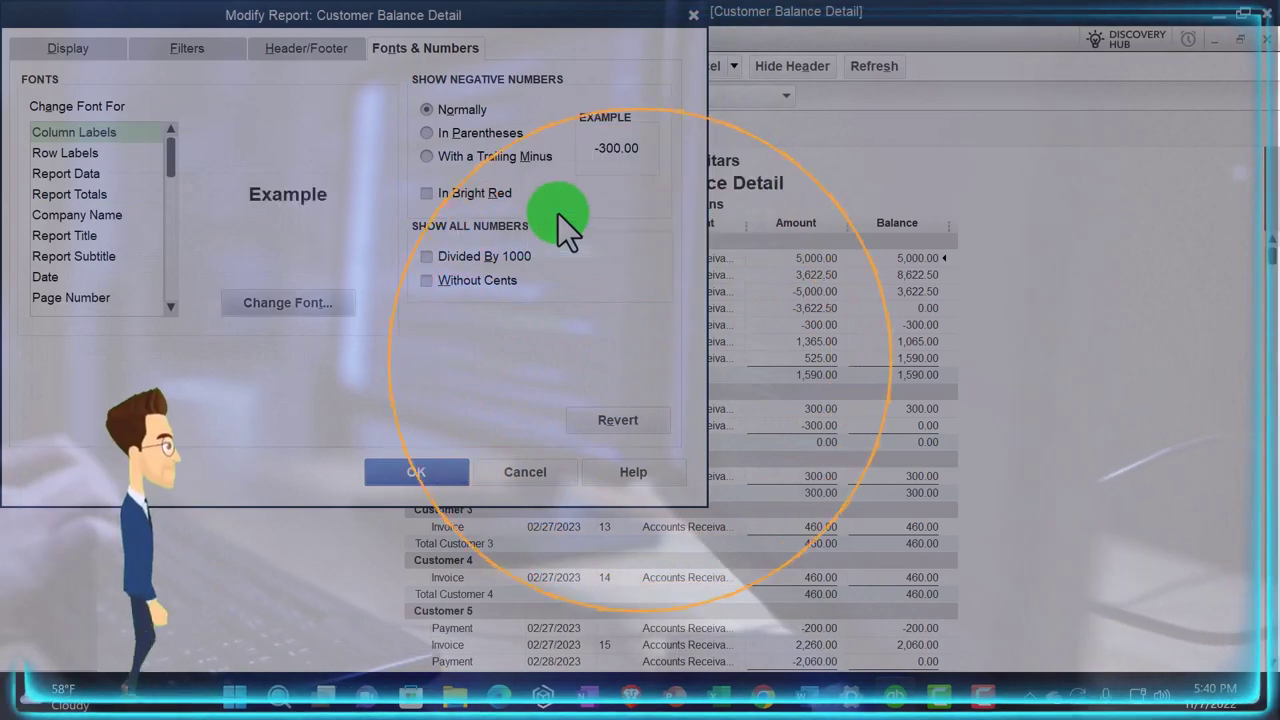
{"action": "left_click", "coordinate": [458, 474]}
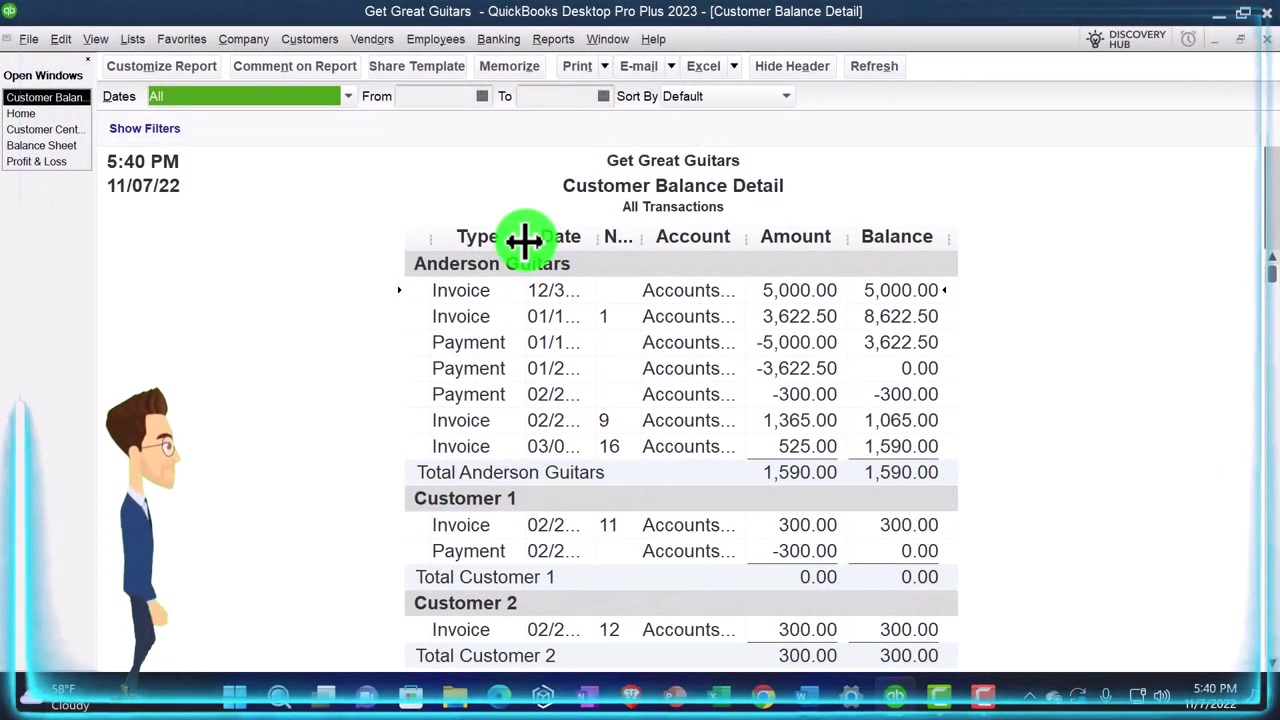
- Widen the Type, Date, Account and Num columns of the Customer Balance Detail report to fit their contents
{"action": "left_click_drag", "start_coordinate": [591, 240], "coordinate": [735, 243]}
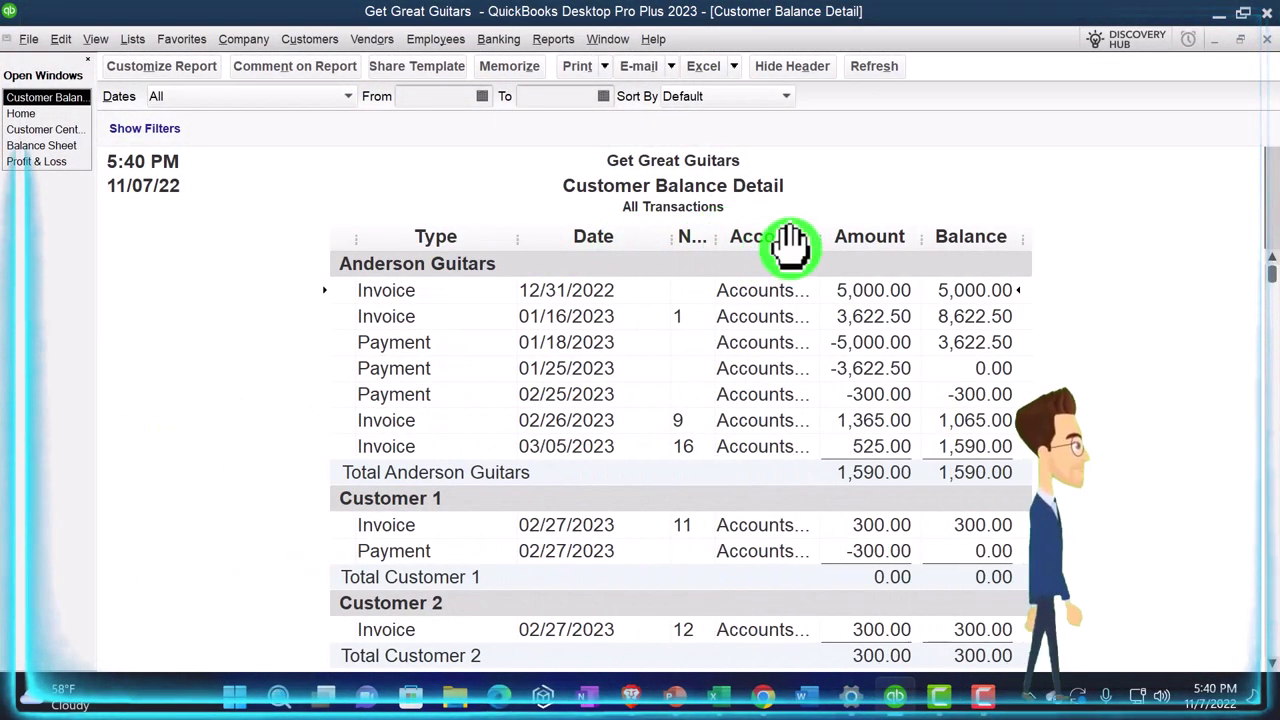
{"action": "left_click_drag", "start_coordinate": [866, 238], "coordinate": [866, 240]}
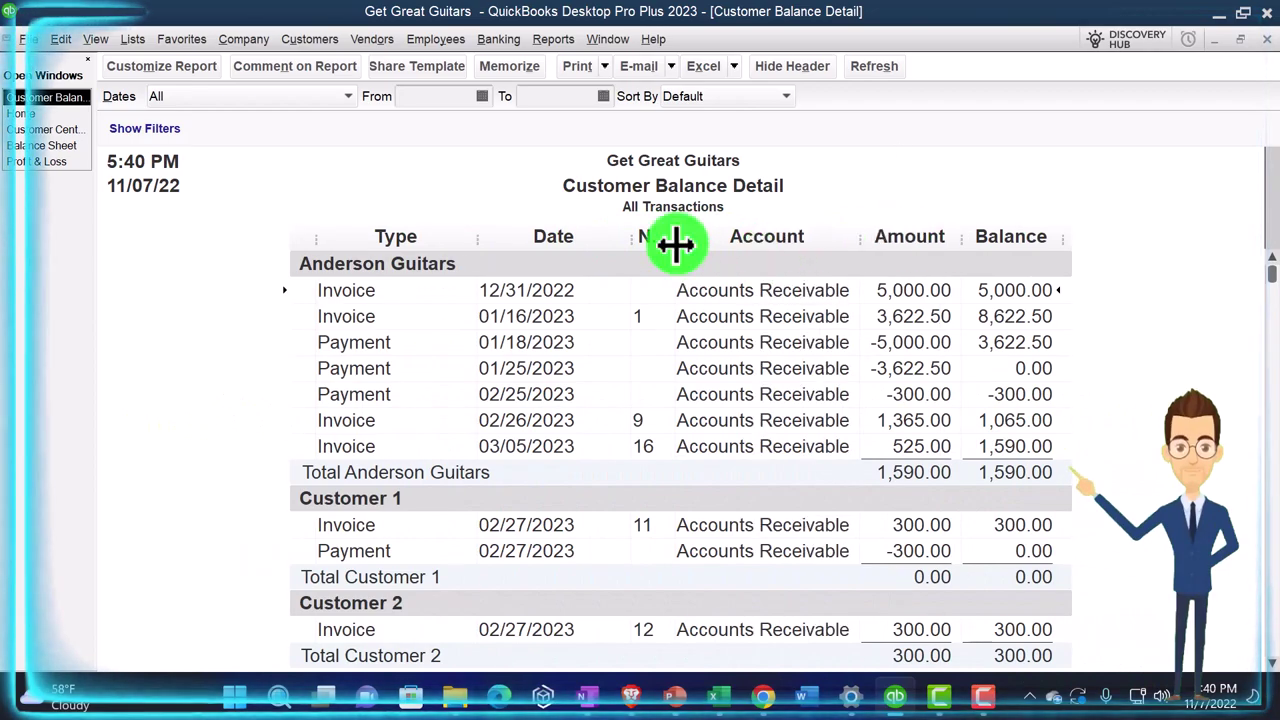
{"action": "left_click_drag", "start_coordinate": [768, 240], "coordinate": [686, 243]}
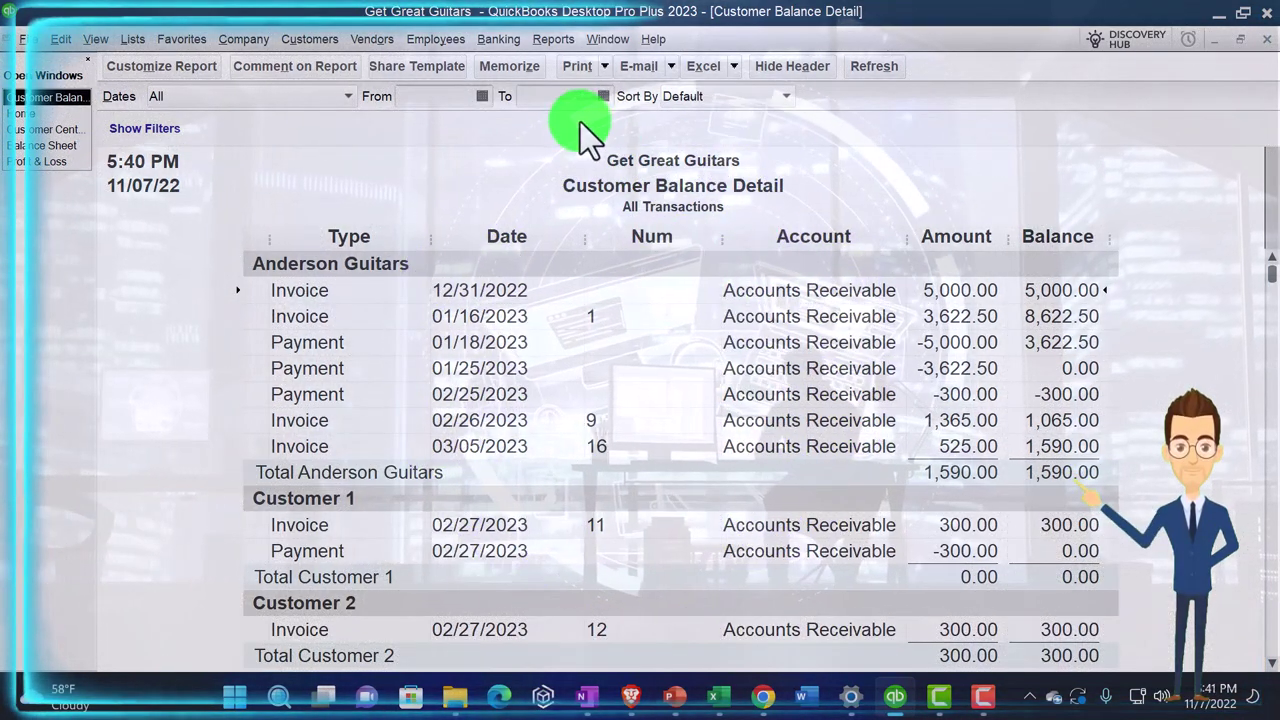
- Set the Customer Balance Detail report's end date to 02/28/2023, leaving its start date blank
{"action": "left_click", "coordinate": [563, 96]}
{"action": "type", "text": "022823"}
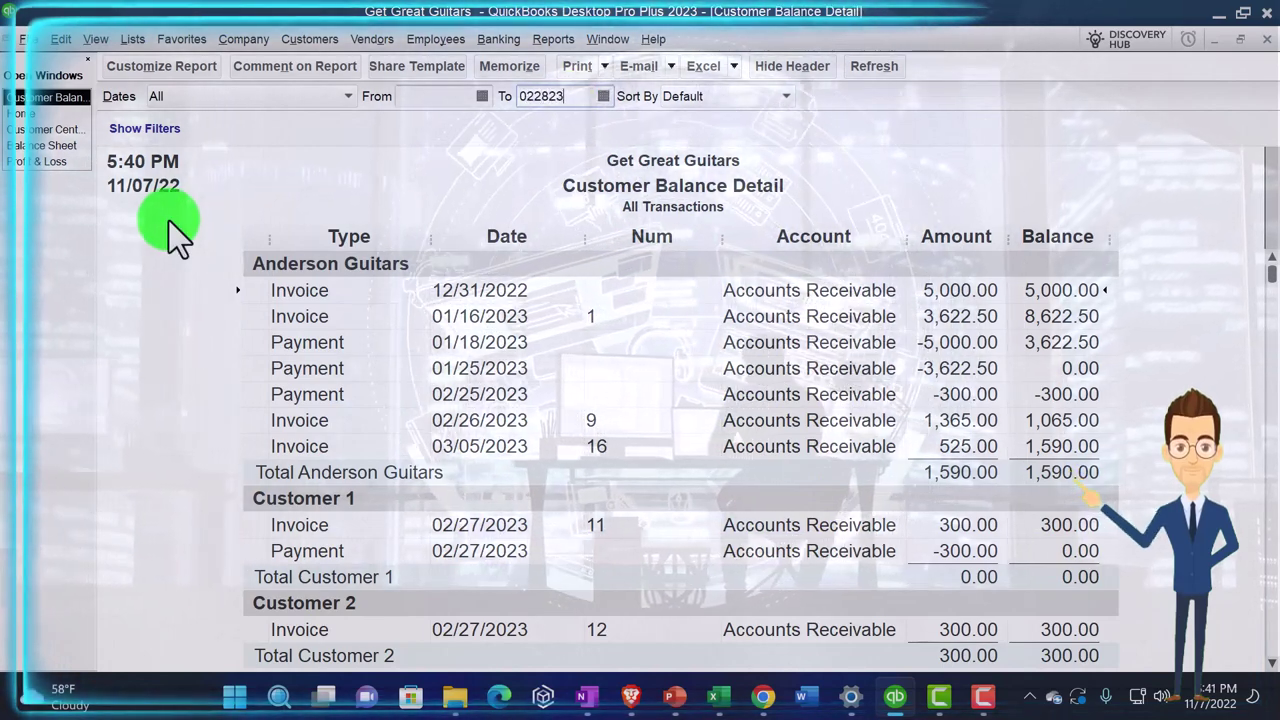
{"action": "key", "text": "Tab"}
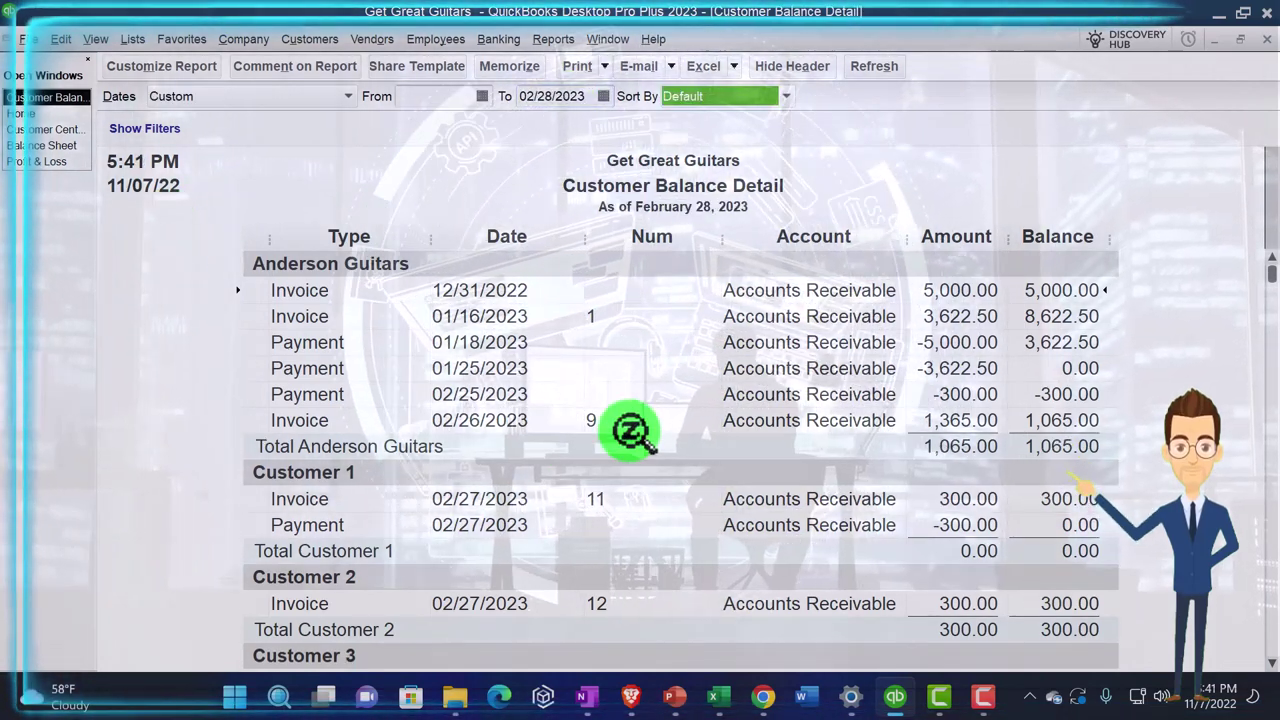
- Compare the Customer Balance Detail total with accounts receivable on the balance sheet, and review the individual customers' invoices and payments
{"action": "scroll", "coordinate": [630, 432], "scroll_direction": "down", "scroll_amount": 3}
{"action": "scroll", "coordinate": [630, 432], "scroll_direction": "down", "scroll_amount": 10}
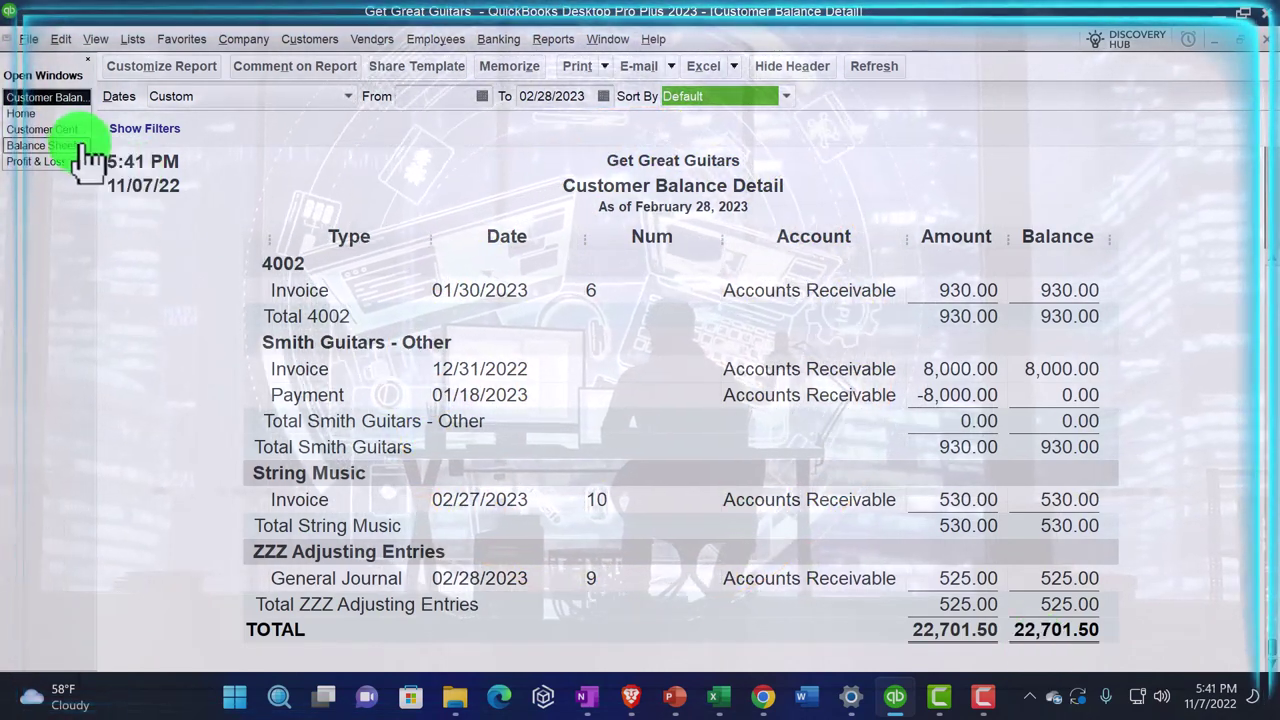
{"action": "left_click", "coordinate": [50, 147]}
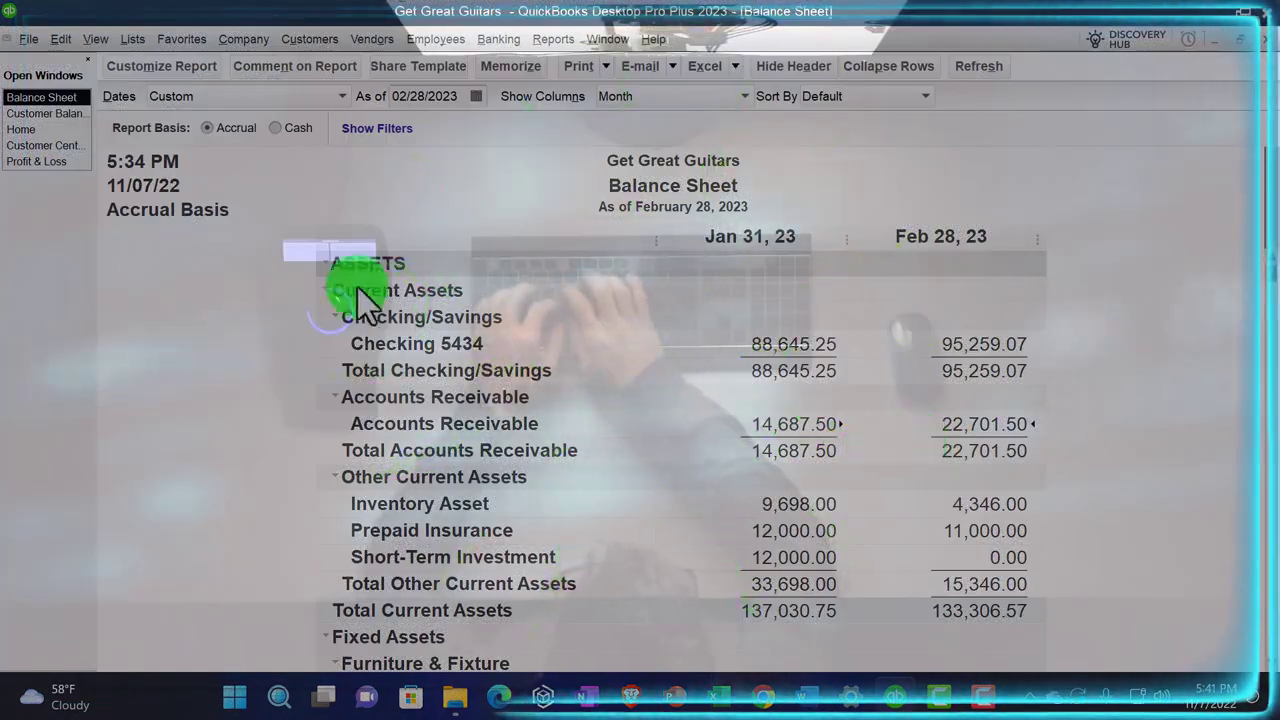
{"action": "left_click", "coordinate": [52, 115]}
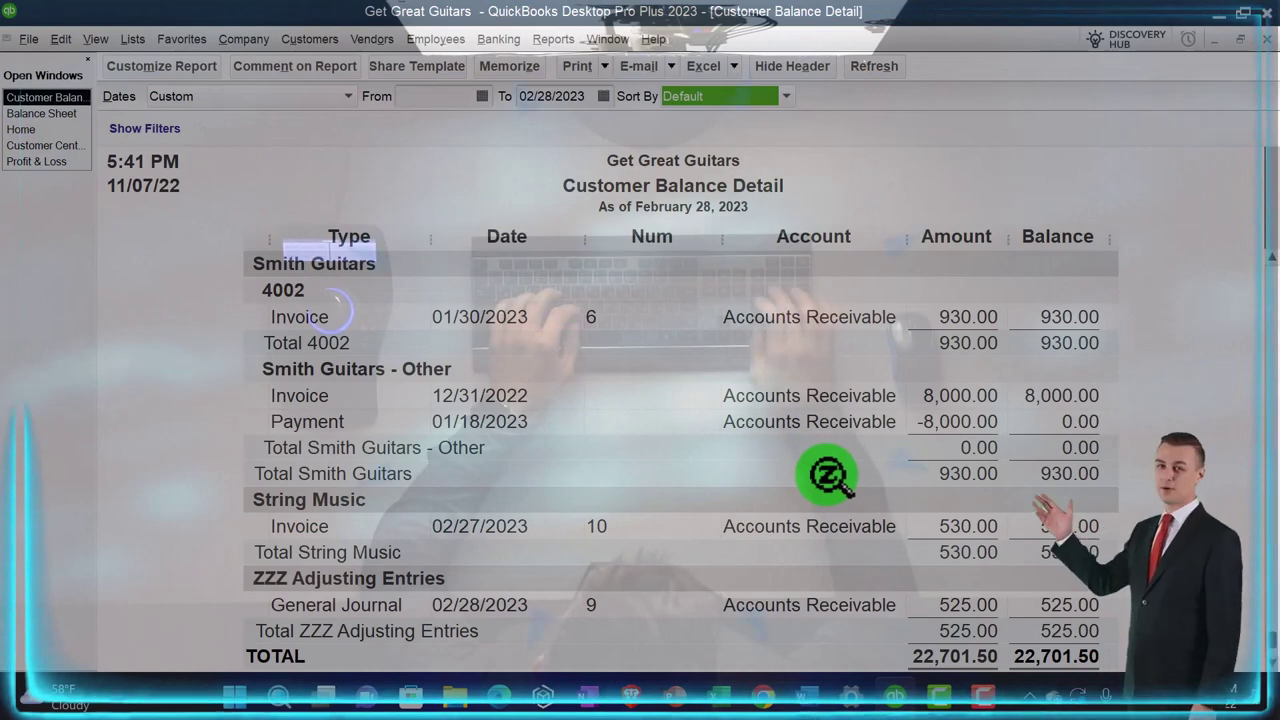
{"action": "scroll", "coordinate": [828, 476], "scroll_direction": "up", "scroll_amount": 10}
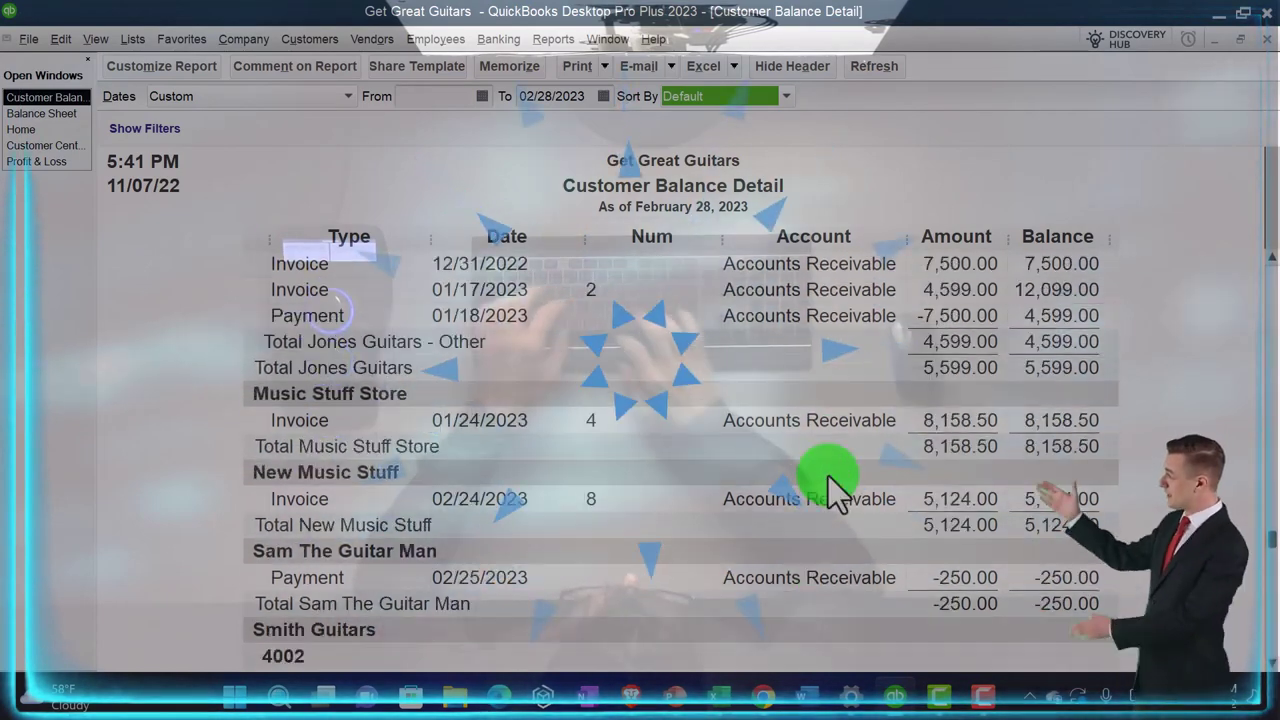
{"action": "scroll", "coordinate": [828, 476], "scroll_direction": "up", "scroll_amount": 4}
{"action": "scroll", "coordinate": [828, 476], "scroll_direction": "down", "scroll_amount": 2}
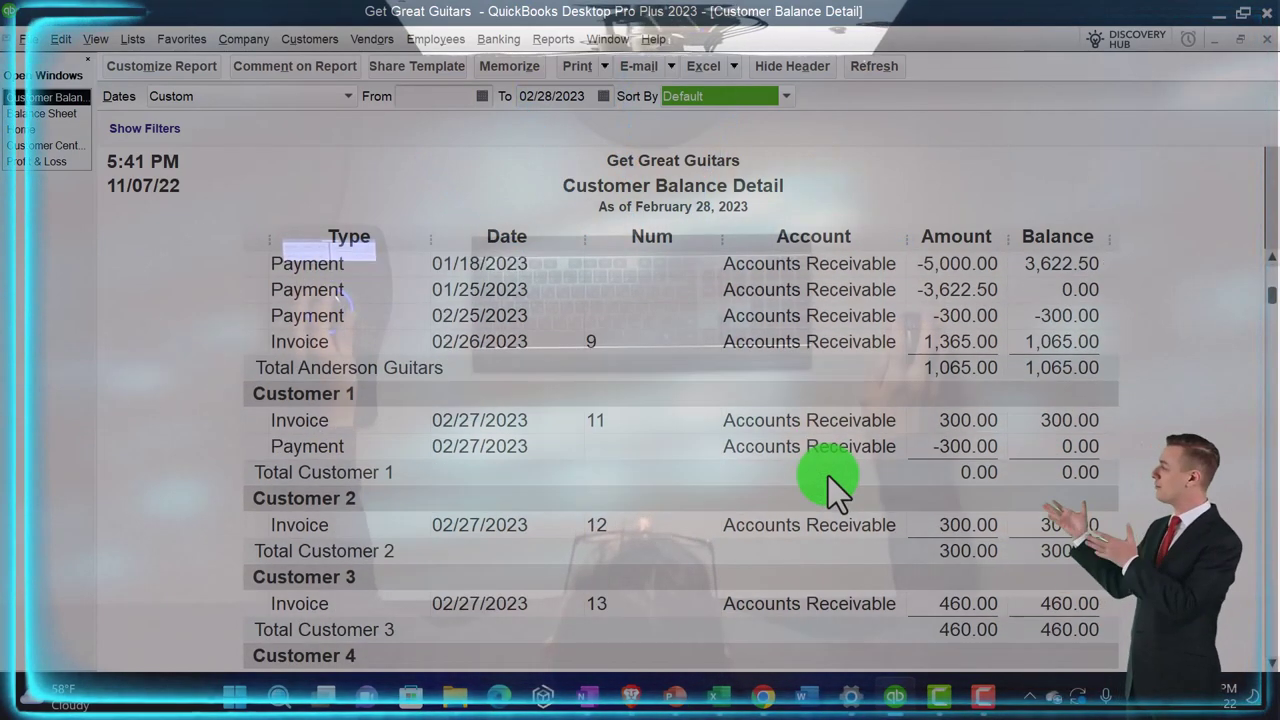
{"action": "scroll", "coordinate": [828, 476], "scroll_direction": "down", "scroll_amount": 4}
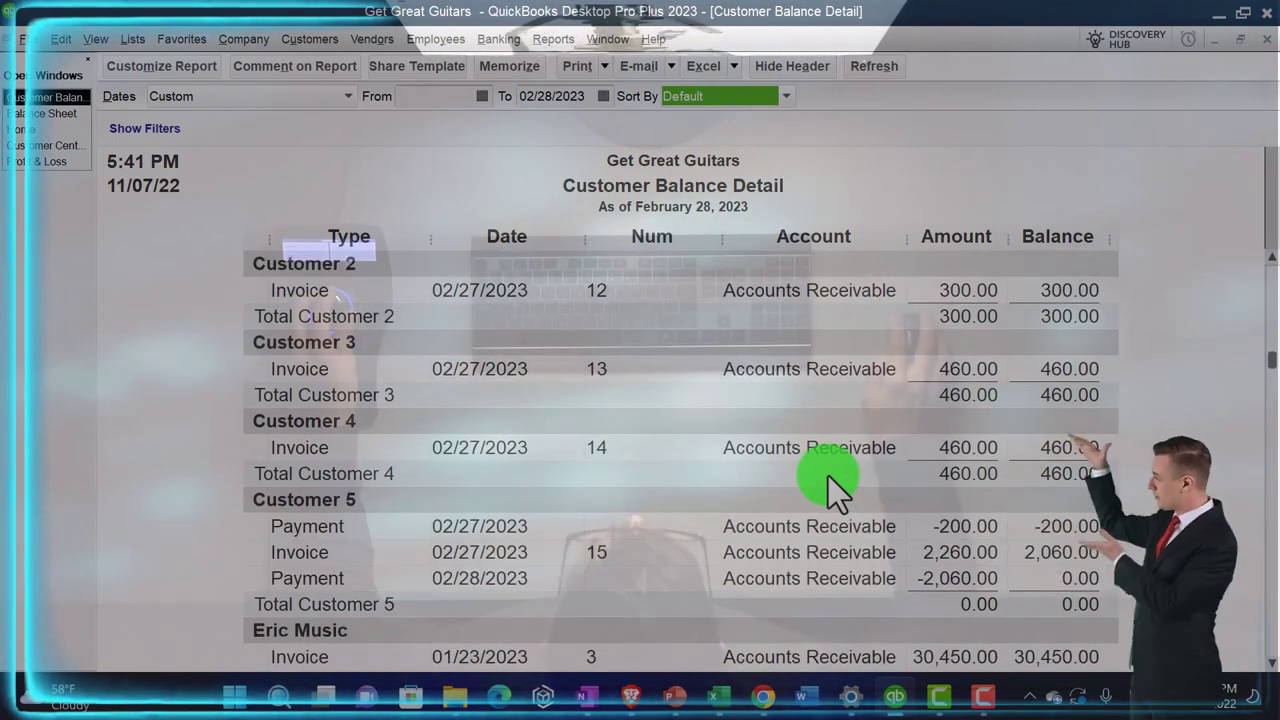
{"action": "scroll", "coordinate": [828, 476], "scroll_direction": "down", "scroll_amount": 2}
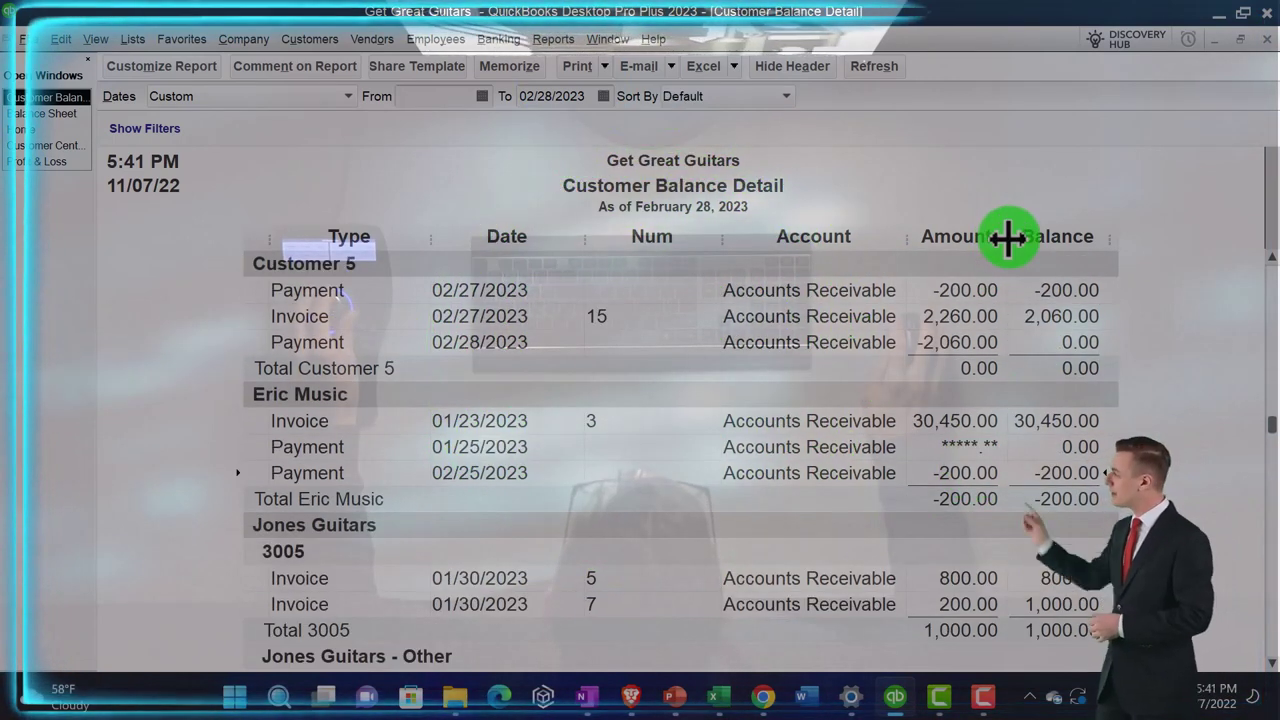
{"action": "left_click_drag", "start_coordinate": [1008, 237], "coordinate": [1023, 237]}
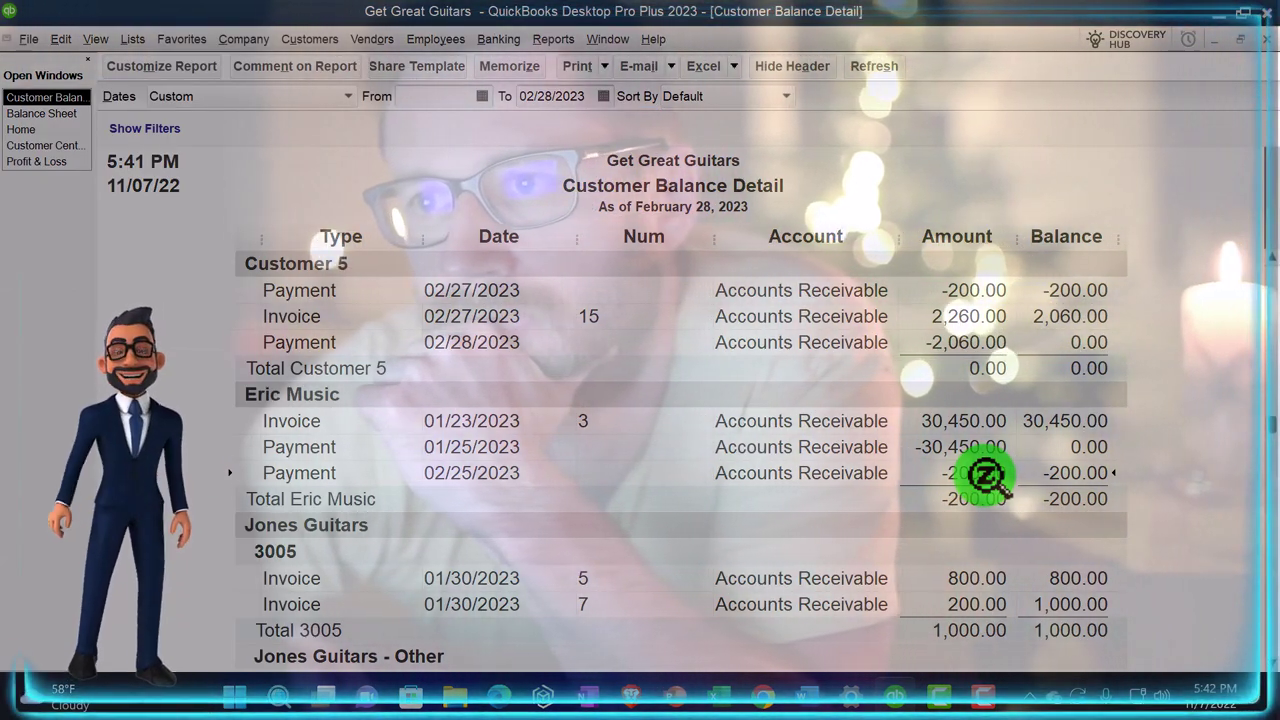
- Review every customer's invoices, payments and subtotals in the Customer Balance Detail report, checking for negative balances
{"action": "scroll", "coordinate": [988, 478], "scroll_direction": "down", "scroll_amount": 1}
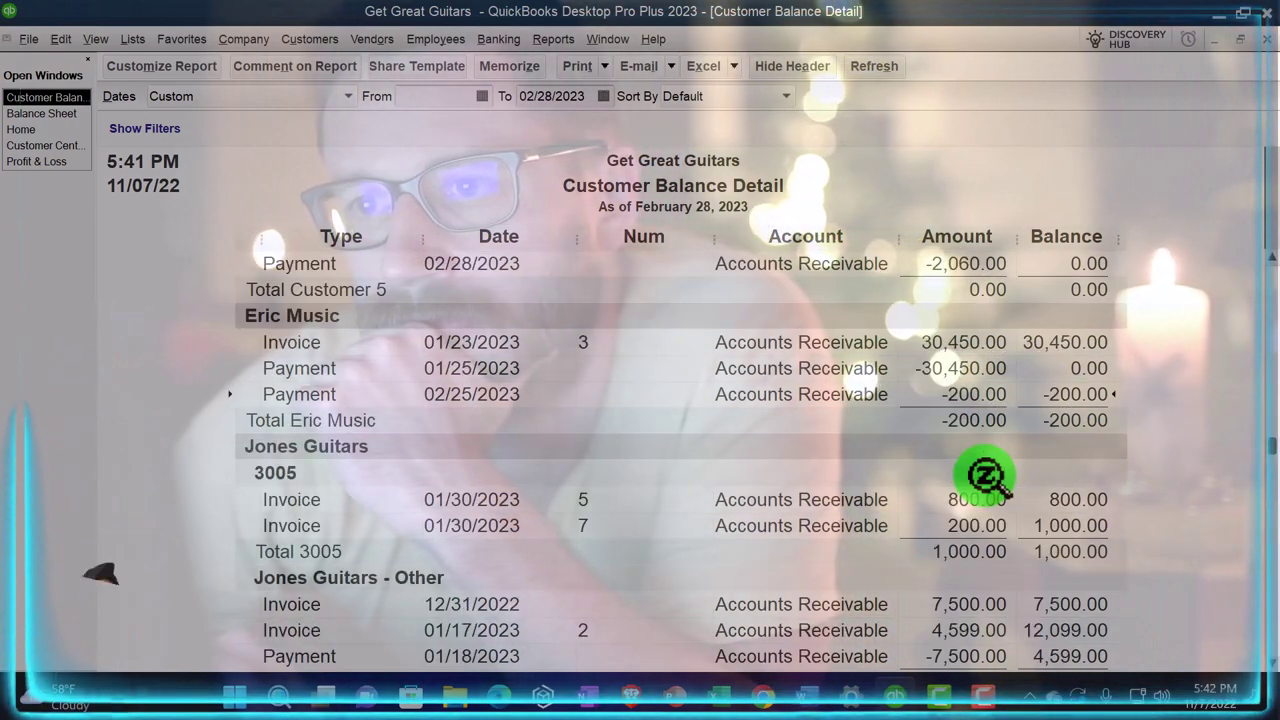
{"action": "scroll", "coordinate": [984, 476], "scroll_direction": "down", "scroll_amount": 7}
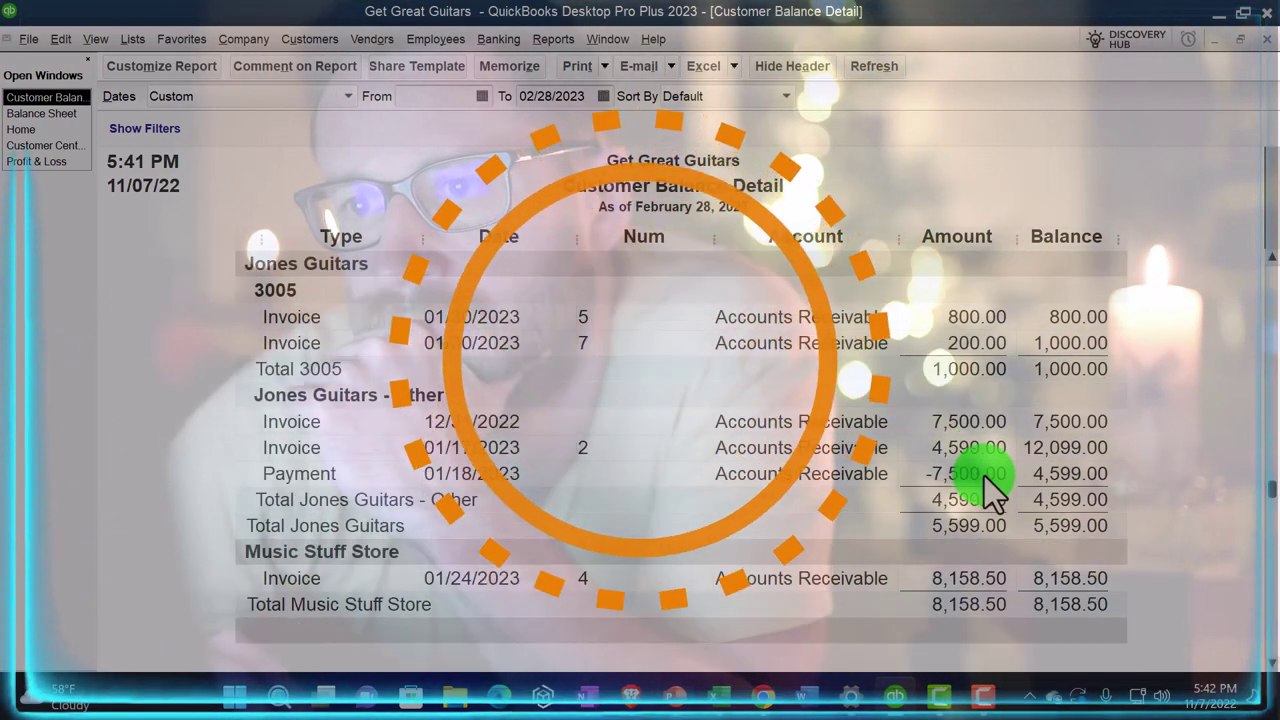
{"action": "scroll", "coordinate": [984, 476], "scroll_direction": "down", "scroll_amount": 3}
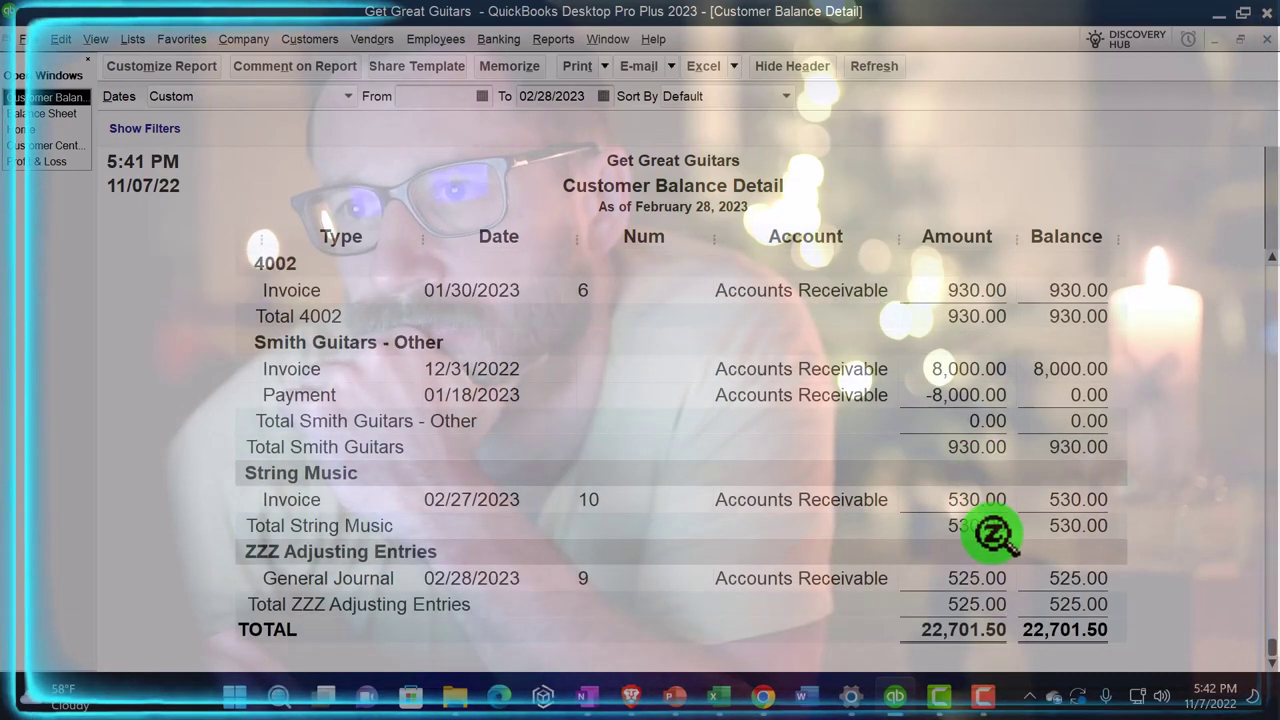
{"action": "scroll", "coordinate": [995, 536], "scroll_direction": "up", "scroll_amount": 2}
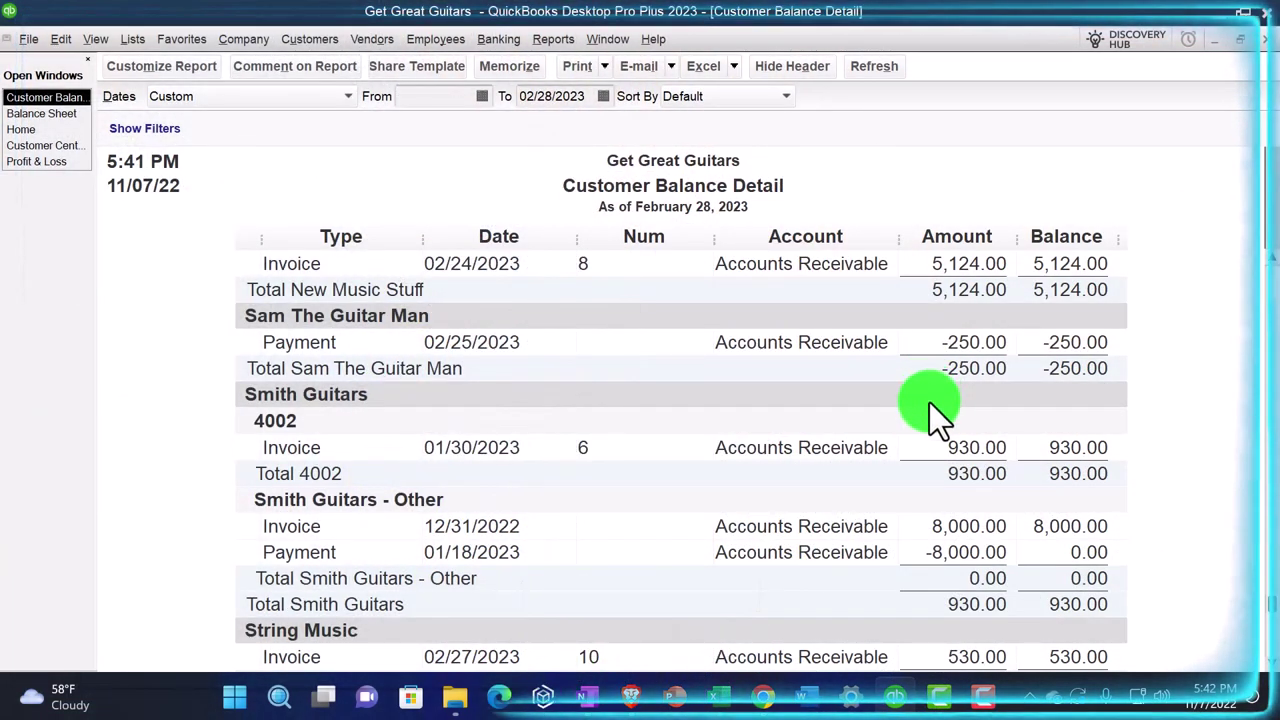
{"action": "scroll", "coordinate": [928, 422], "scroll_direction": "up", "scroll_amount": 10}
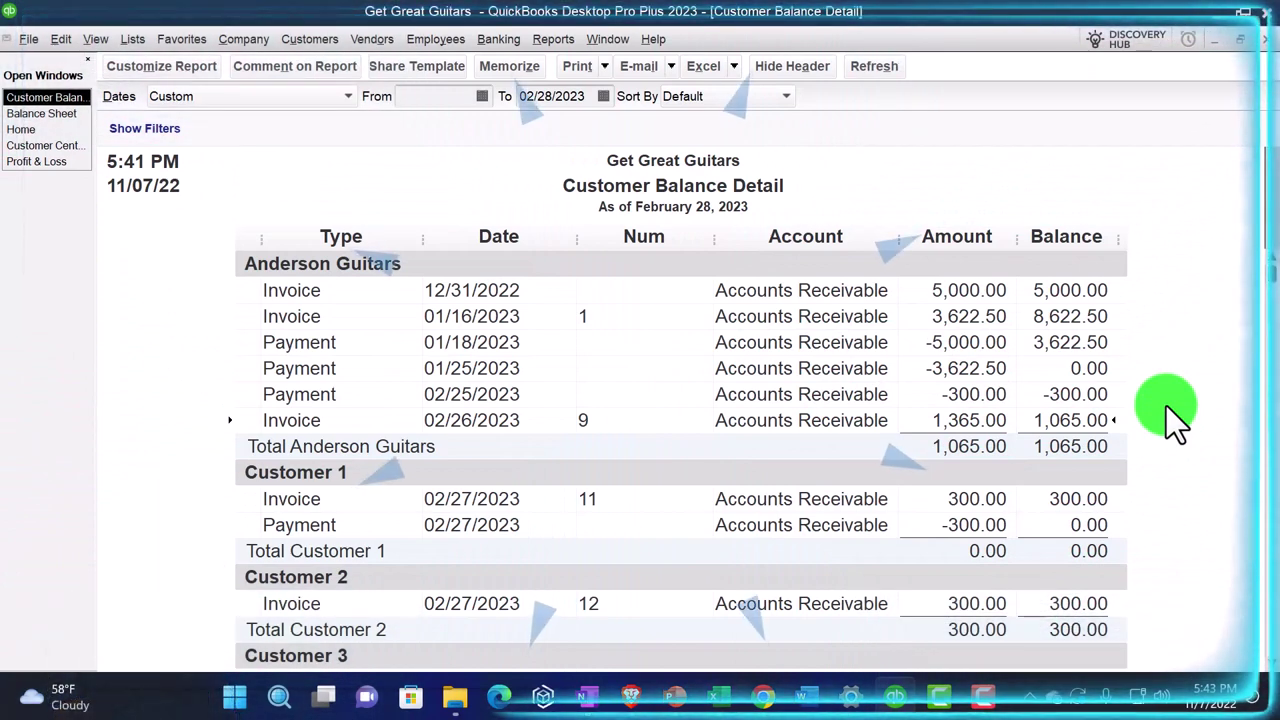
{"action": "scroll", "coordinate": [1166, 406], "scroll_direction": "down", "scroll_amount": 6}
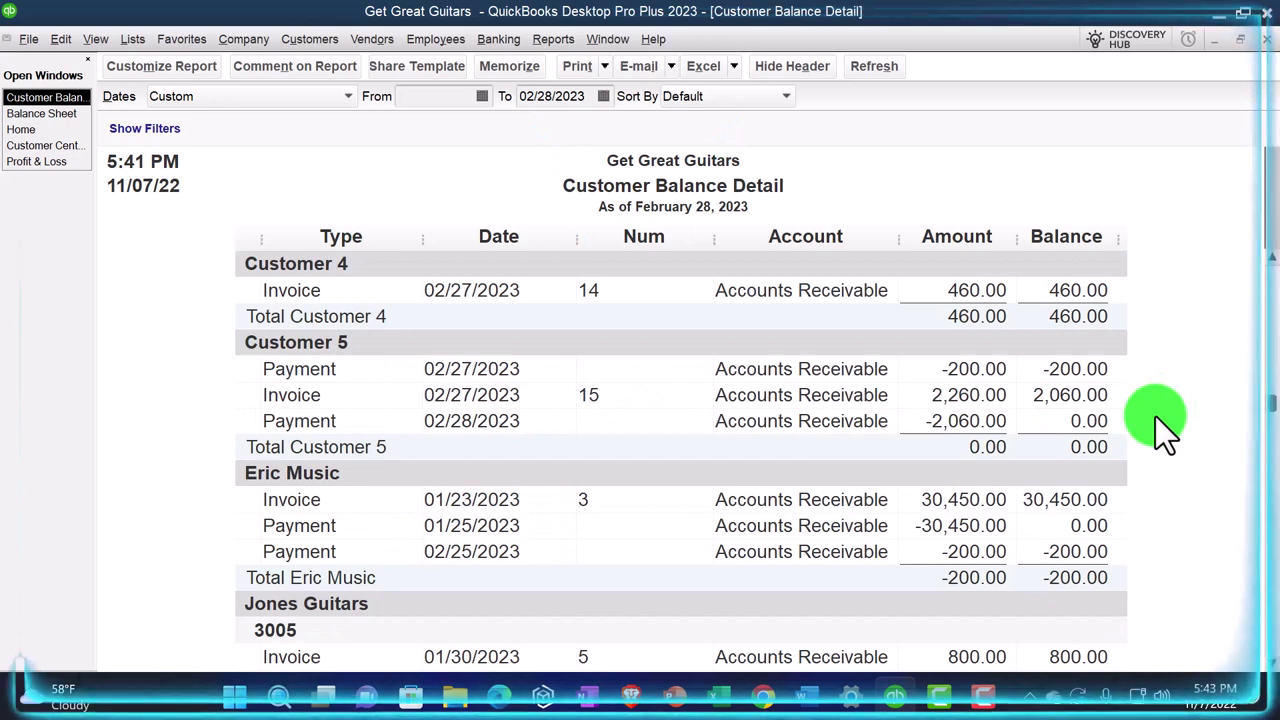
{"action": "scroll", "coordinate": [1155, 416], "scroll_direction": "down", "scroll_amount": 3}
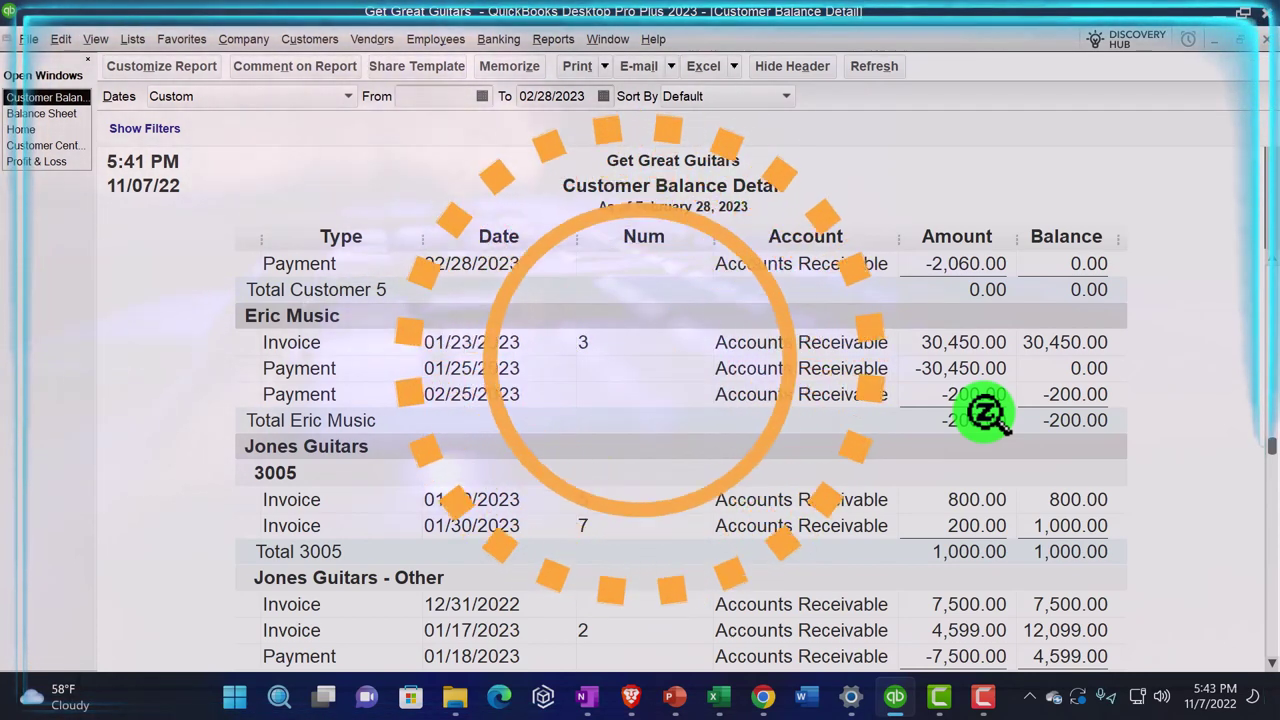
- Open the Windows Calculator and keep it on top of the report in its compact view
{"action": "left_click", "coordinate": [280, 698]}
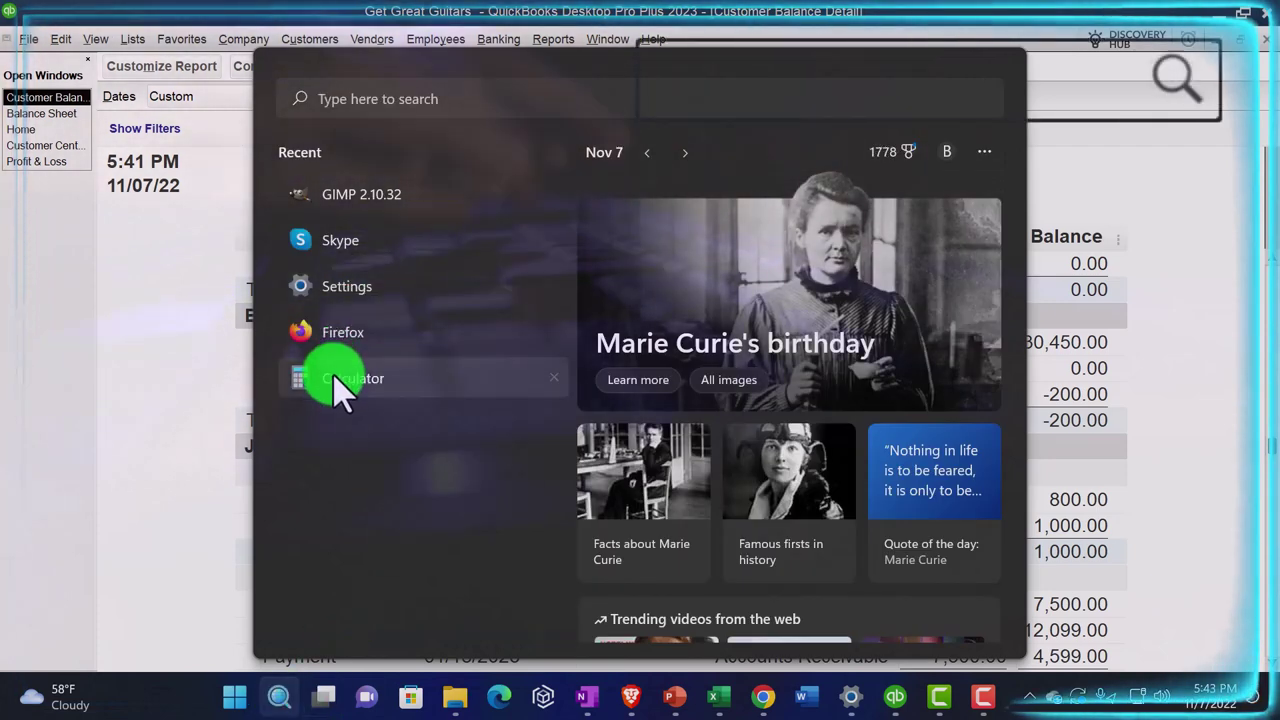
{"action": "left_click", "coordinate": [340, 379]}
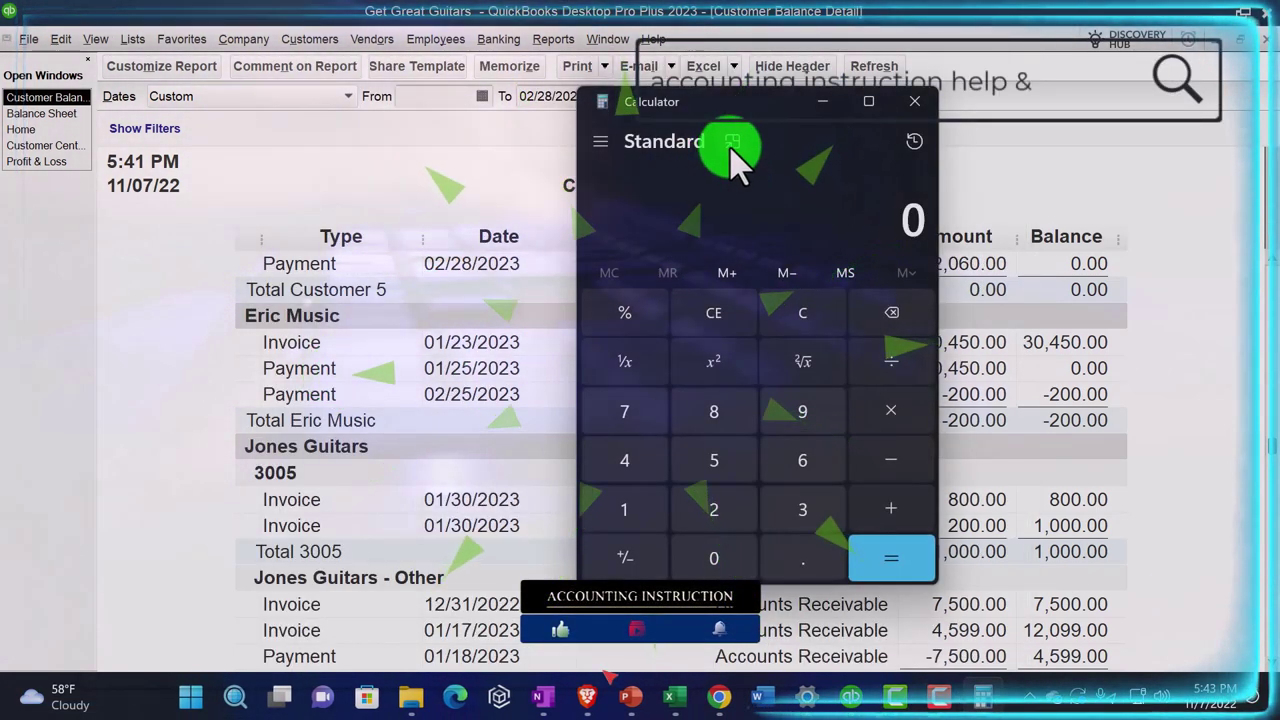
{"action": "left_click", "coordinate": [732, 145]}
{"action": "left_click_drag", "start_coordinate": [1135, 178], "coordinate": [1279, 180]}
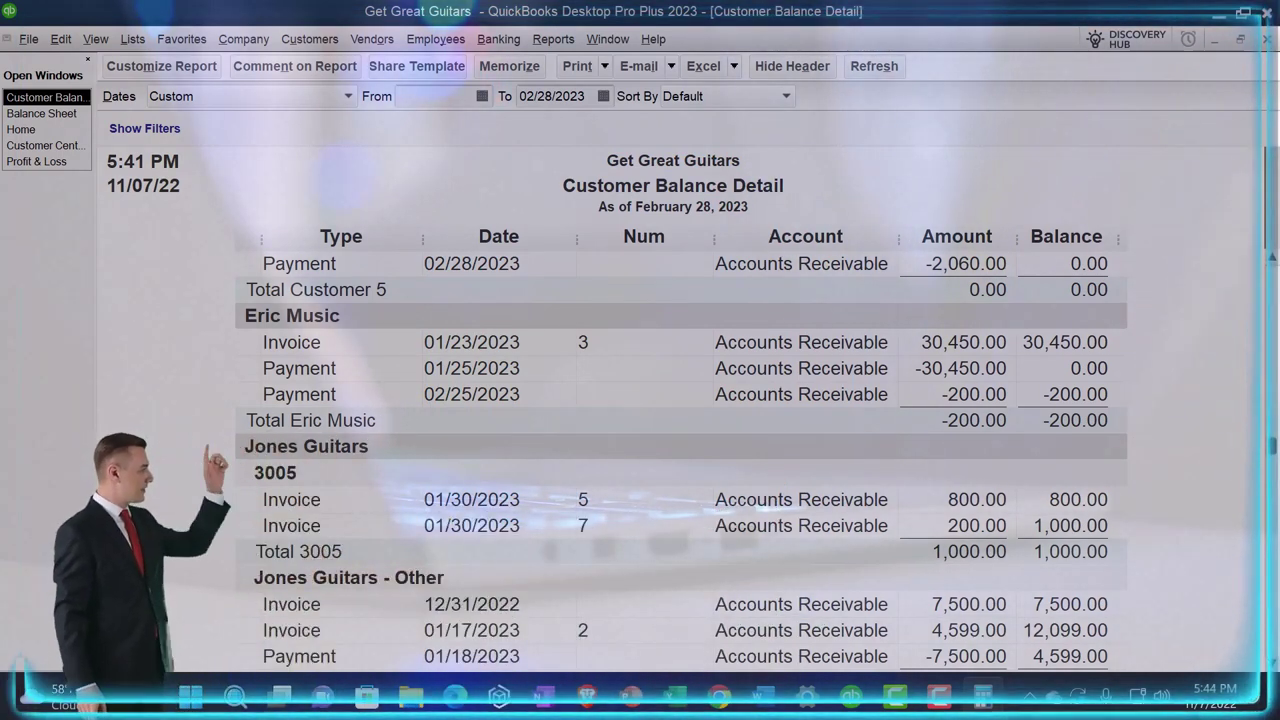
{"action": "left_click", "coordinate": [420, 348]}
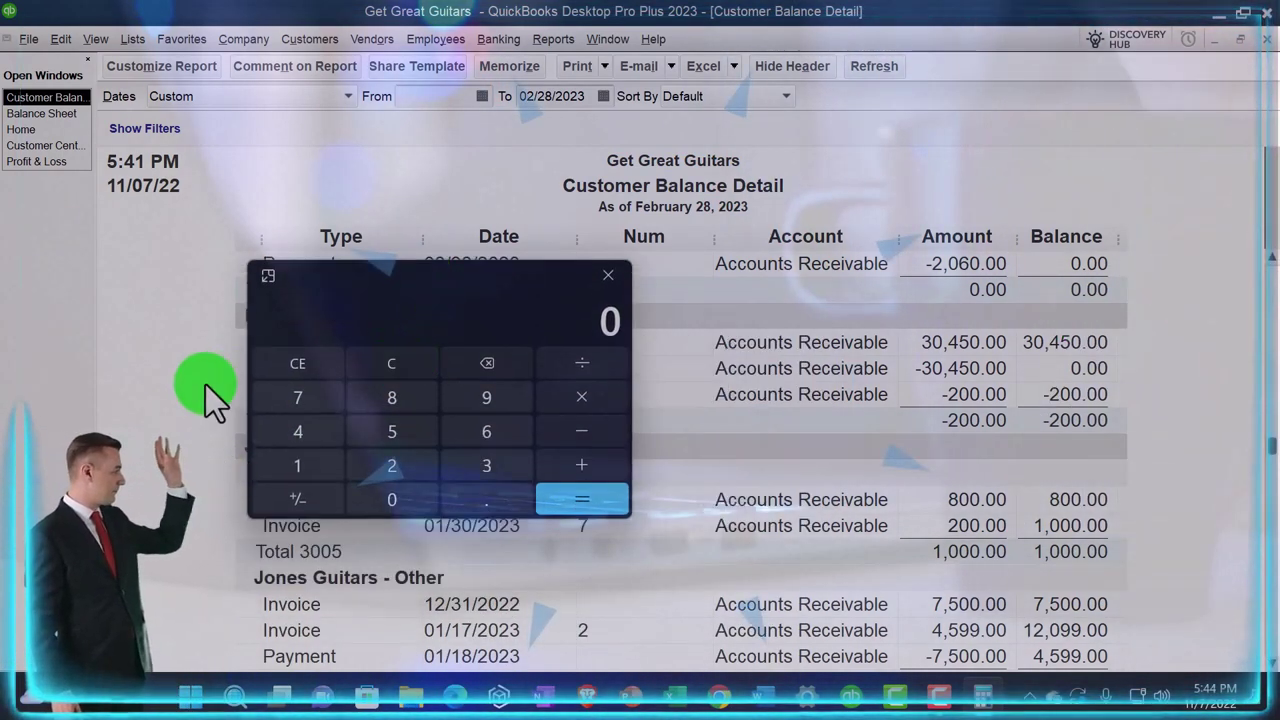
- Add the negative balances of Eric Music and Sam The Guitar Man, 200 + 250, in Calculator and move it out of the way
{"action": "type", "text": "200"}
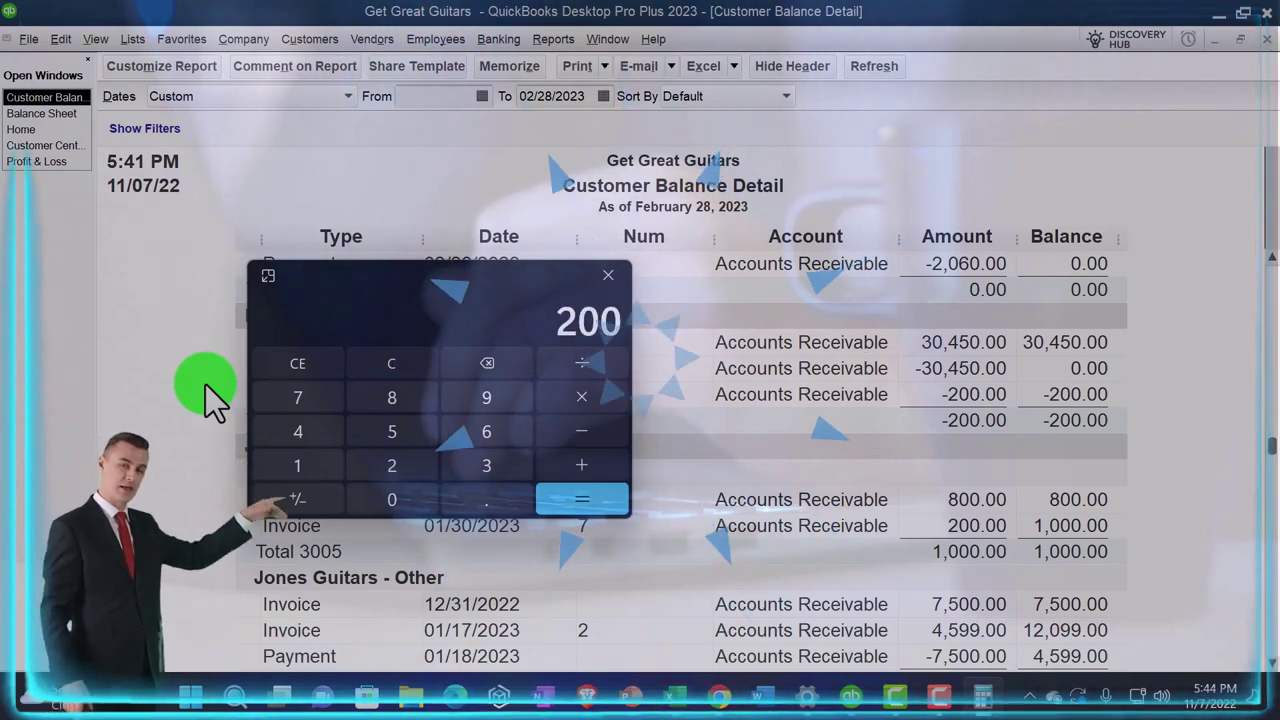
{"action": "scroll", "coordinate": [893, 481], "scroll_direction": "down", "scroll_amount": 5}
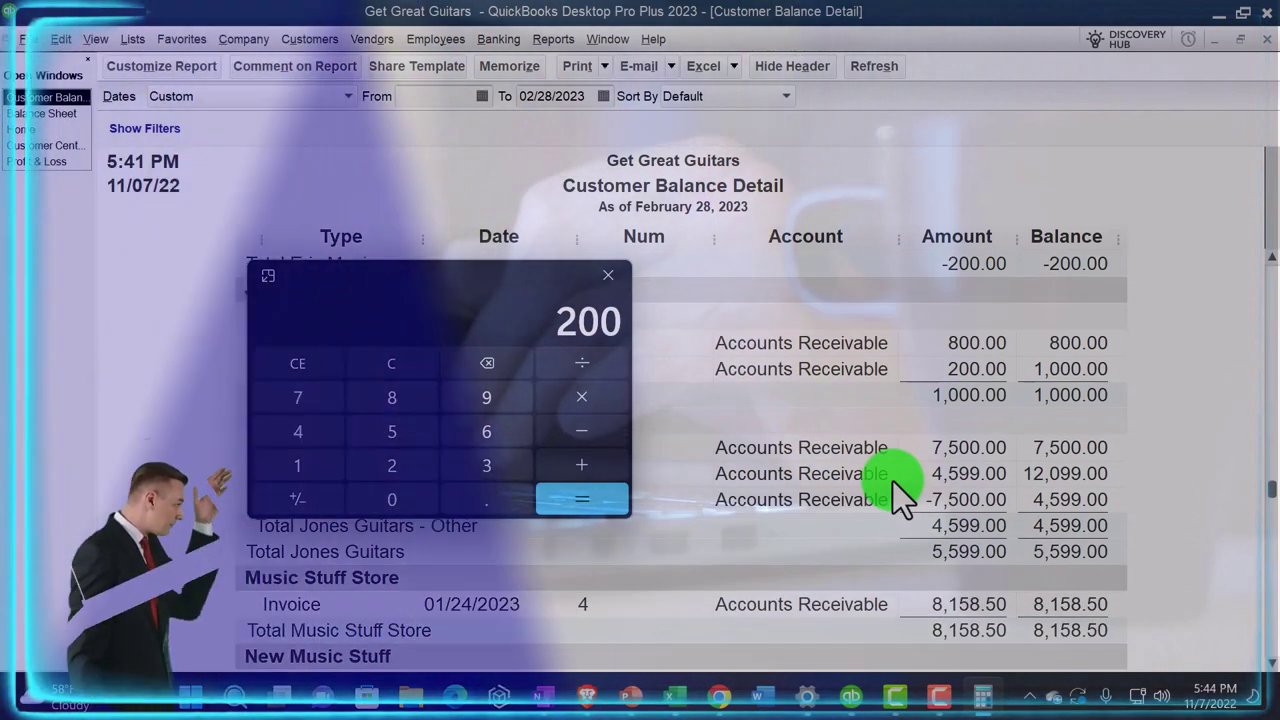
{"action": "scroll", "coordinate": [893, 481], "scroll_direction": "down", "scroll_amount": 5}
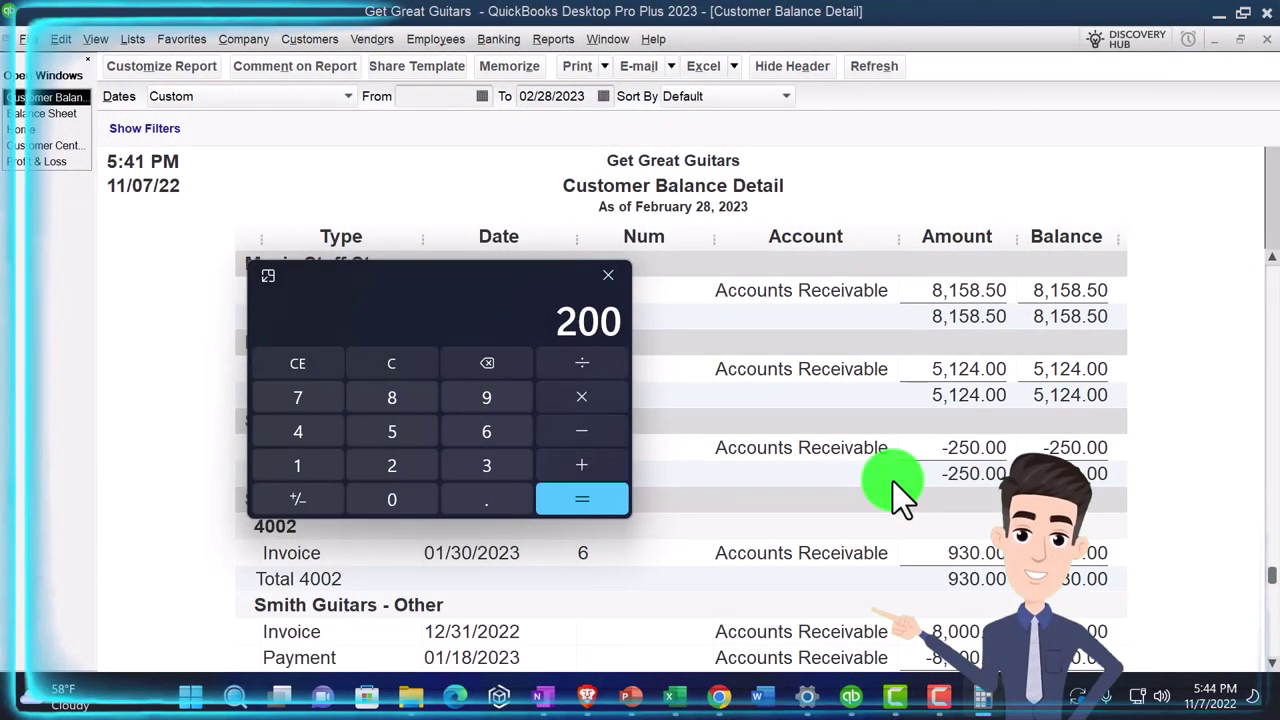
{"action": "left_click", "coordinate": [584, 447]}
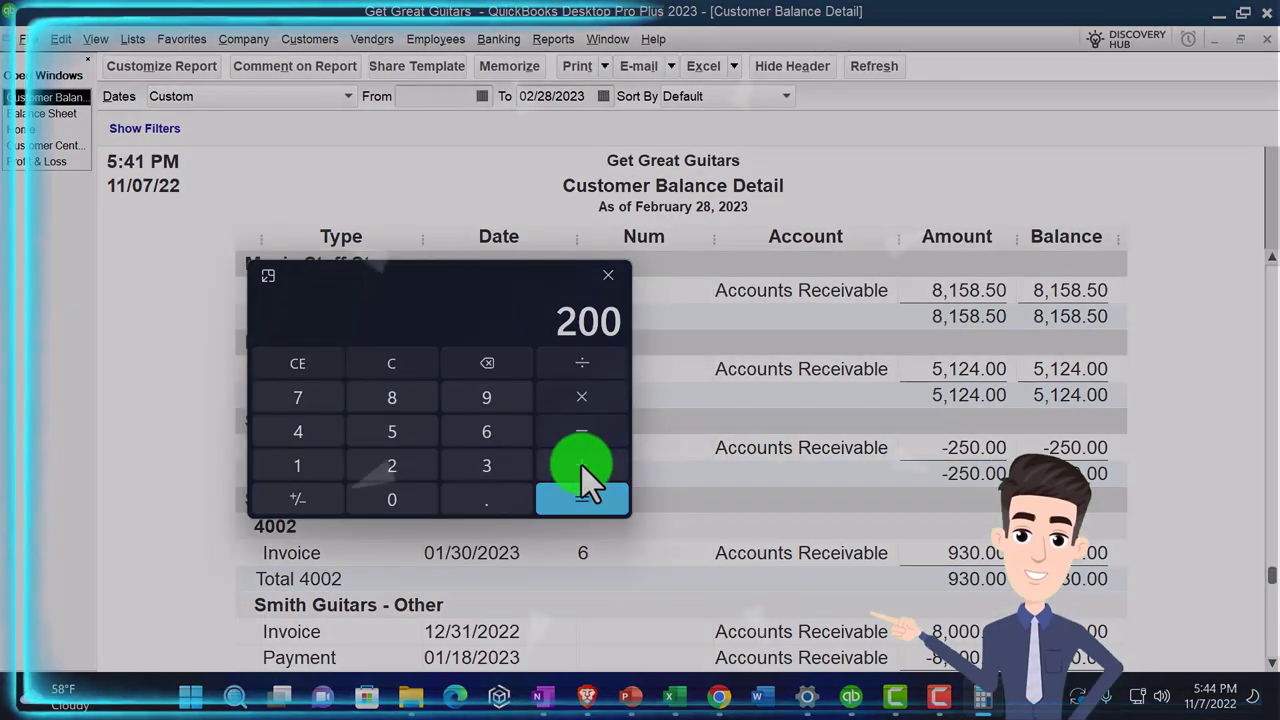
{"action": "type", "text": "250"}
{"action": "left_click", "coordinate": [581, 465]}
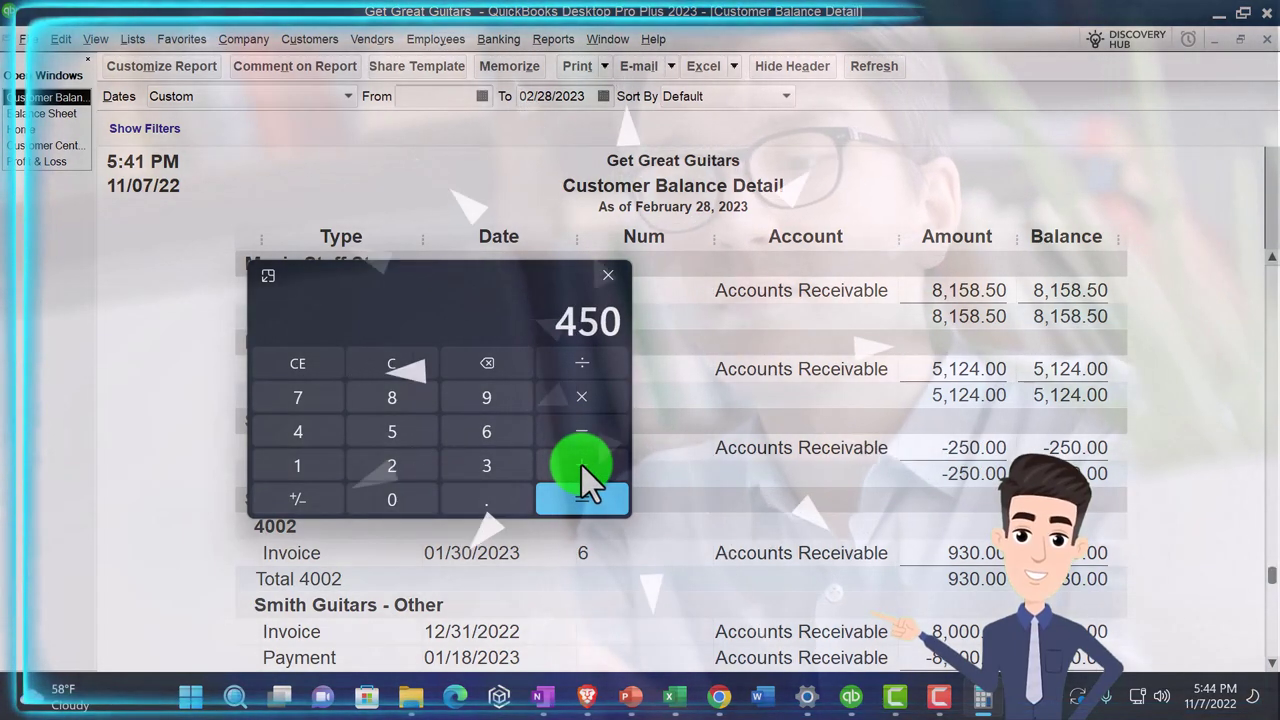
{"action": "left_click", "coordinate": [441, 298]}
{"action": "left_click_drag", "start_coordinate": [441, 298], "coordinate": [1279, 300]}
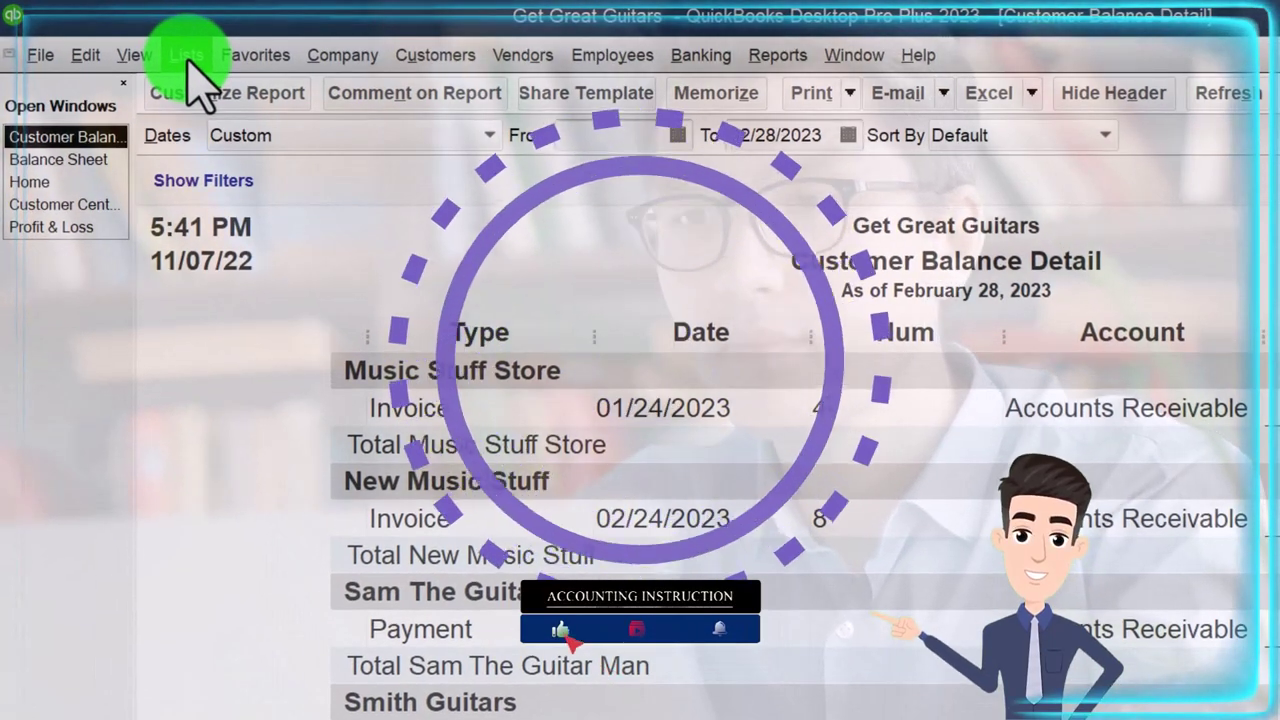
- Open the Chart of Accounts in QuickBooks
{"action": "left_click", "coordinate": [342, 56]}
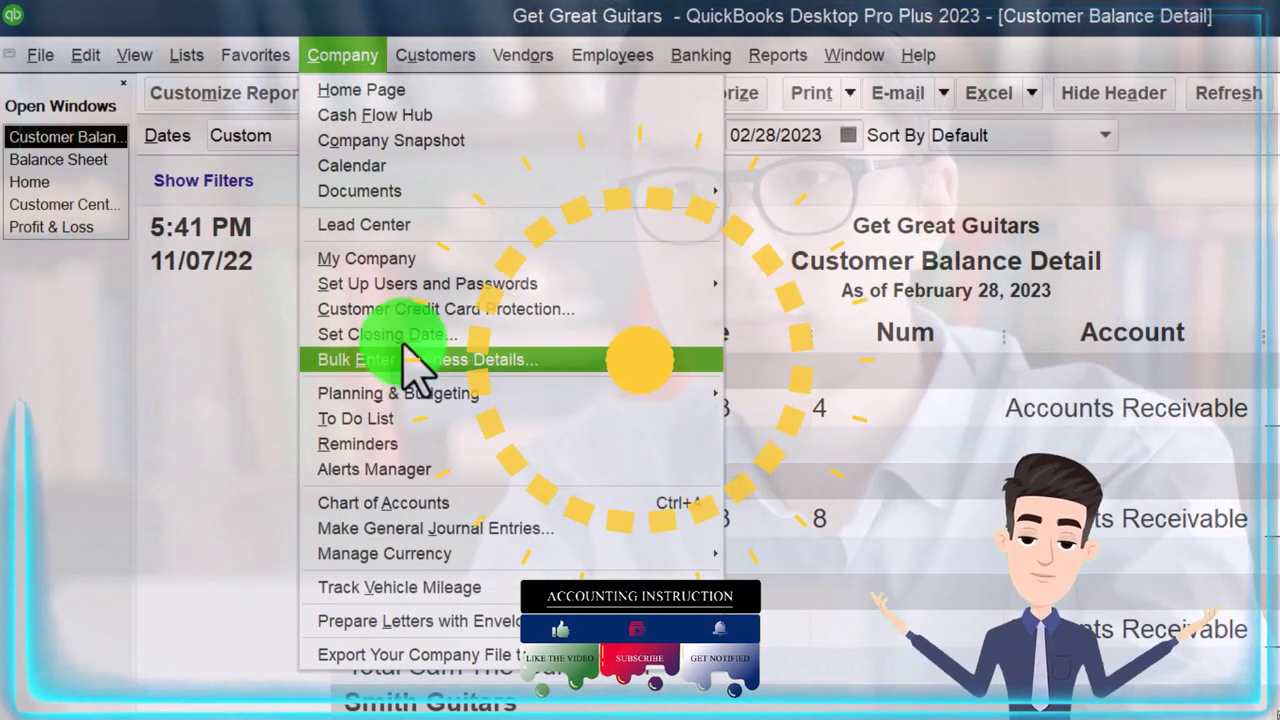
{"action": "left_click", "coordinate": [203, 54]}
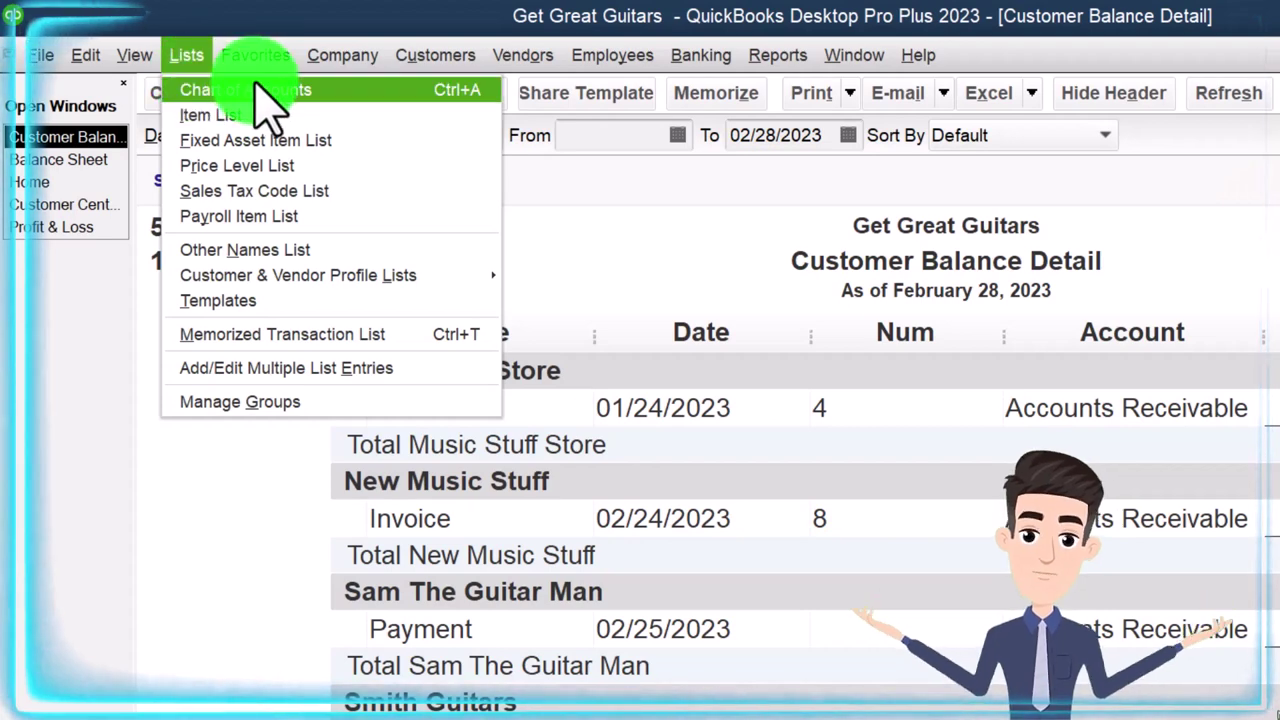
{"action": "left_click", "coordinate": [268, 100]}
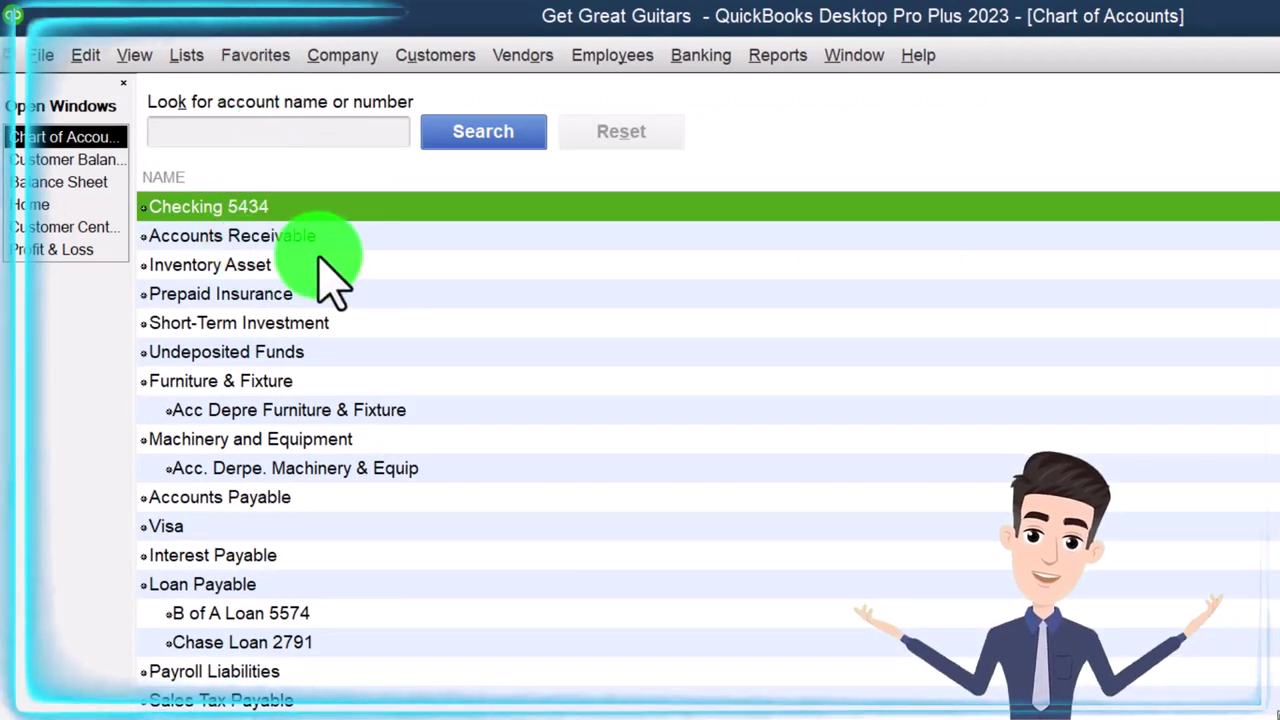
- Locate the Unearned Revenue liability account in the Chart of Accounts and open its register
{"action": "left_click", "coordinate": [355, 236]}
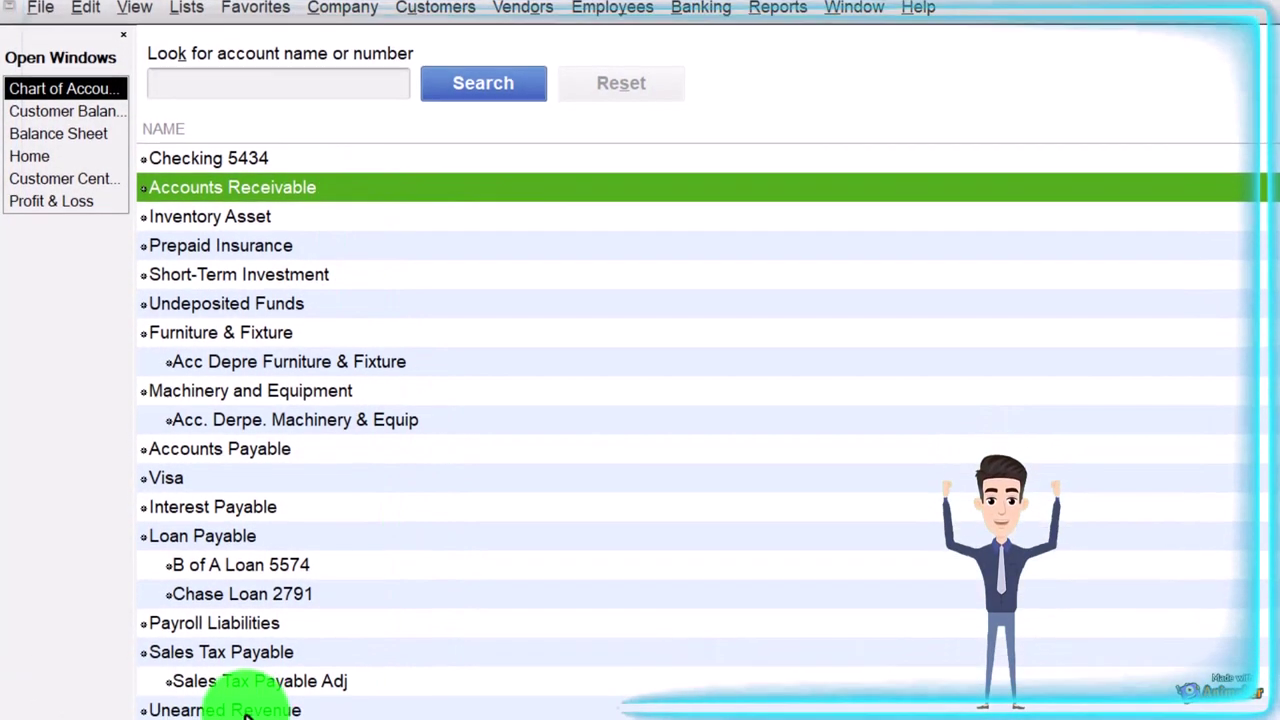
{"action": "left_click", "coordinate": [214, 709]}
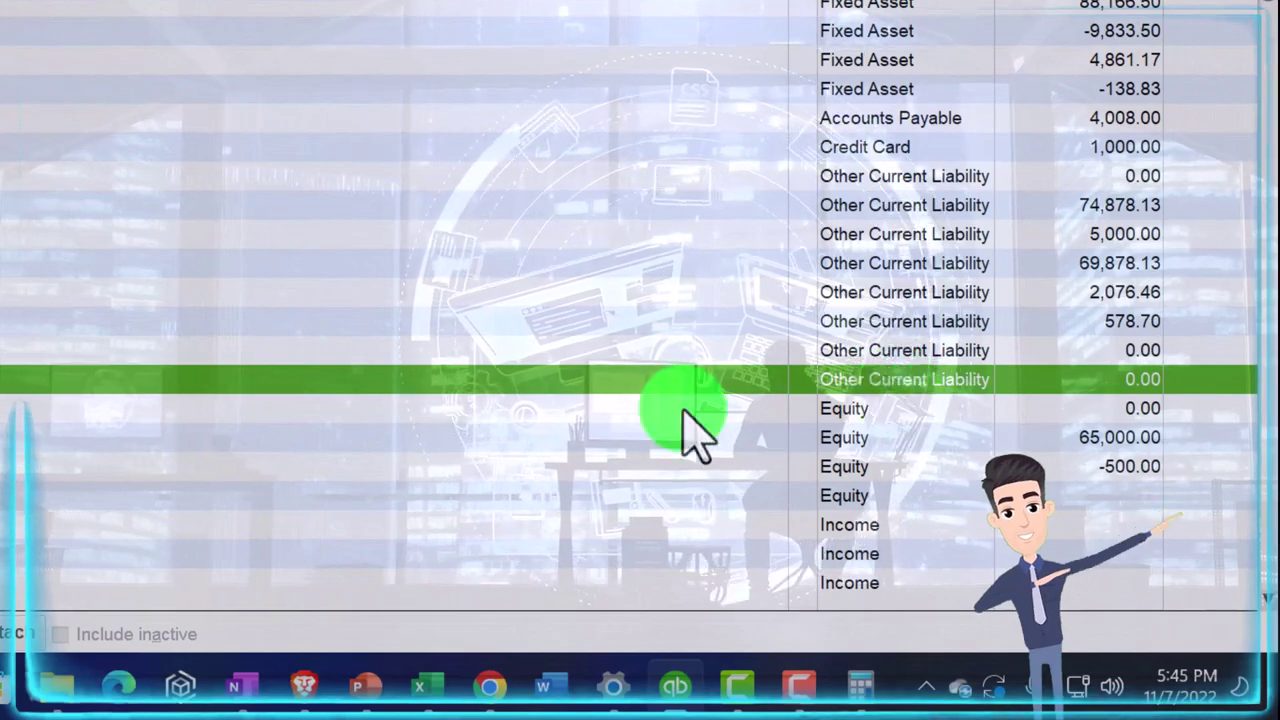
{"action": "right_click", "coordinate": [160, 452]}
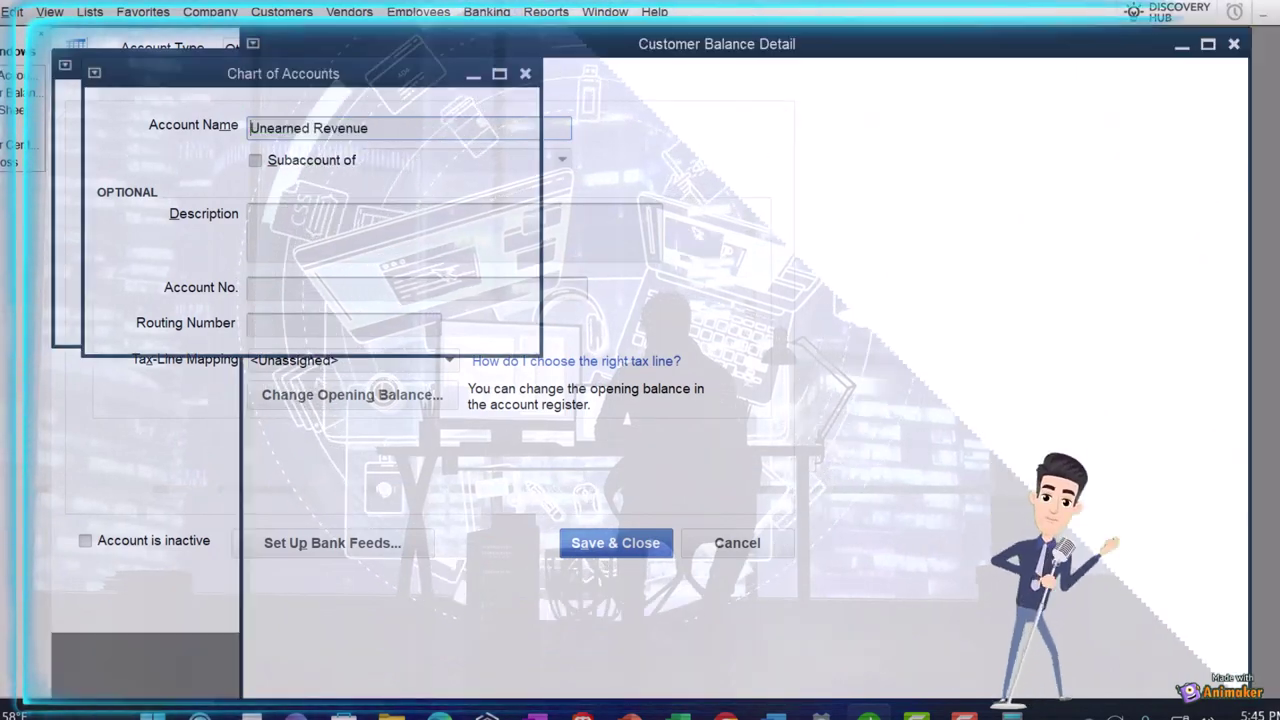
{"action": "key", "text": "Escape"}
{"action": "double_click", "coordinate": [263, 490]}
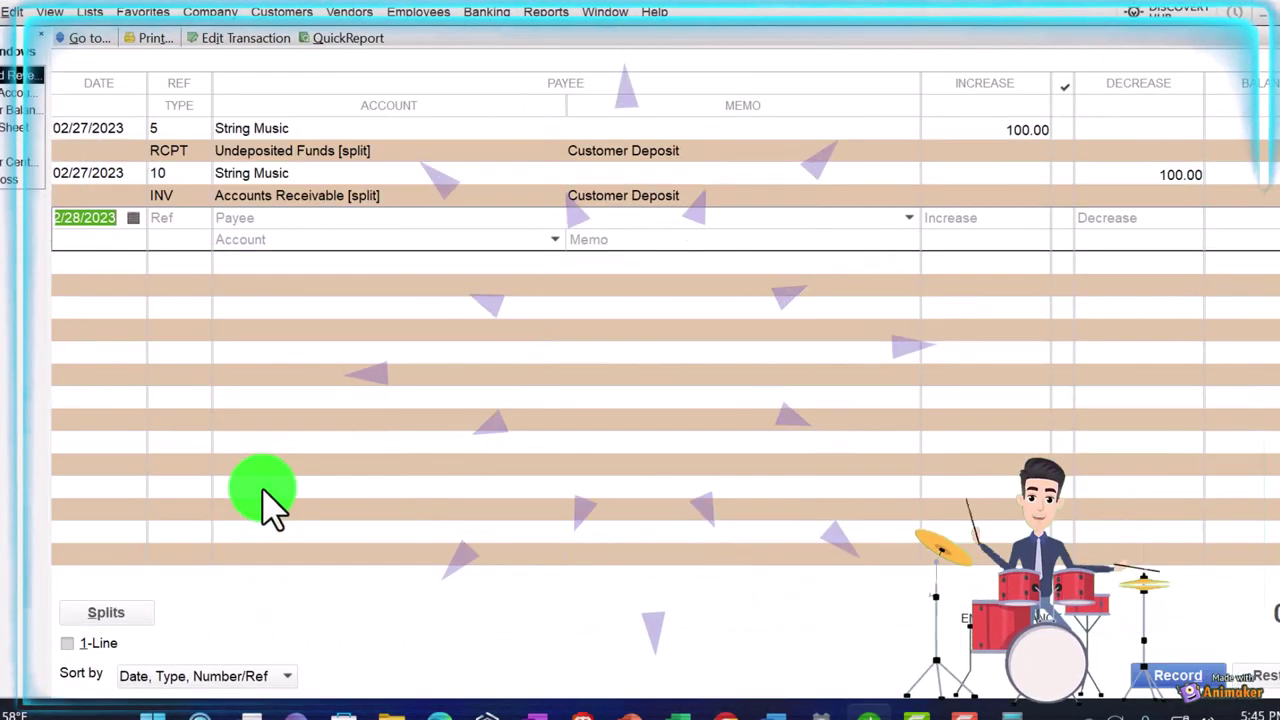
- Start a register entry in Unearned Revenue dated 02/28/2023 with an increase of 450.00, leaving the reference and payee blank
{"action": "key", "text": "Tab"}
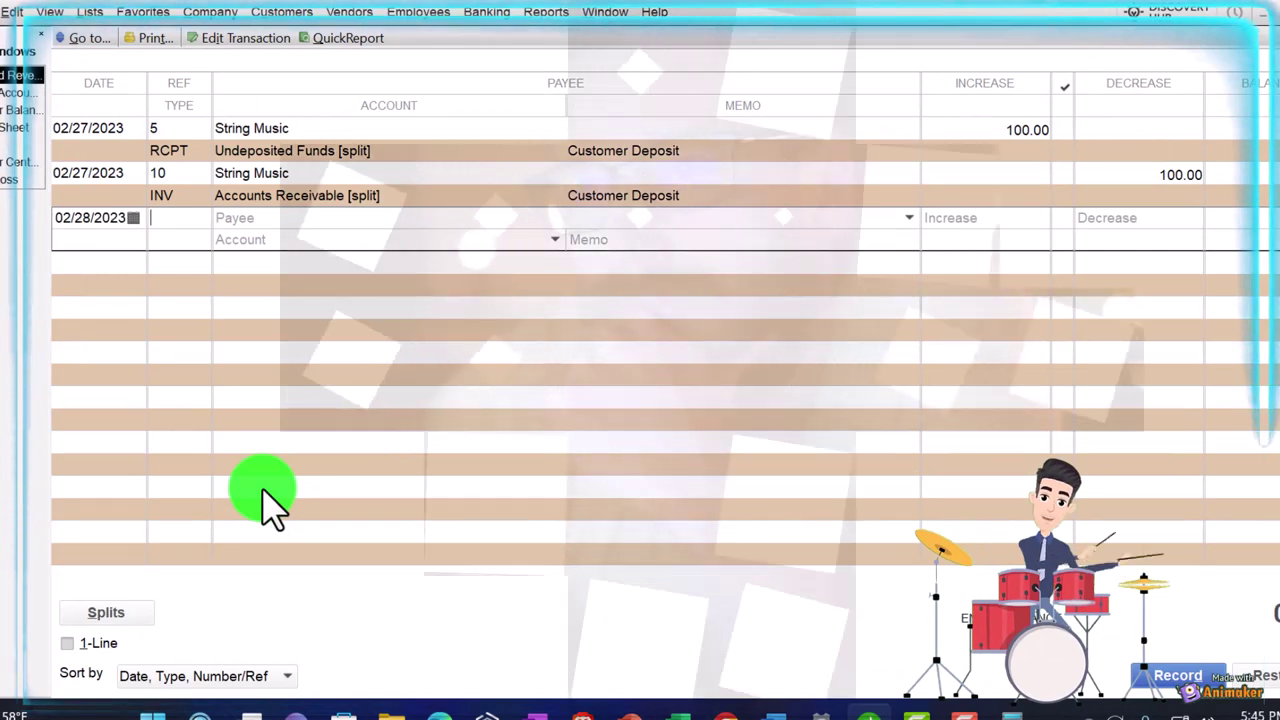
{"action": "key", "text": "Tab"}
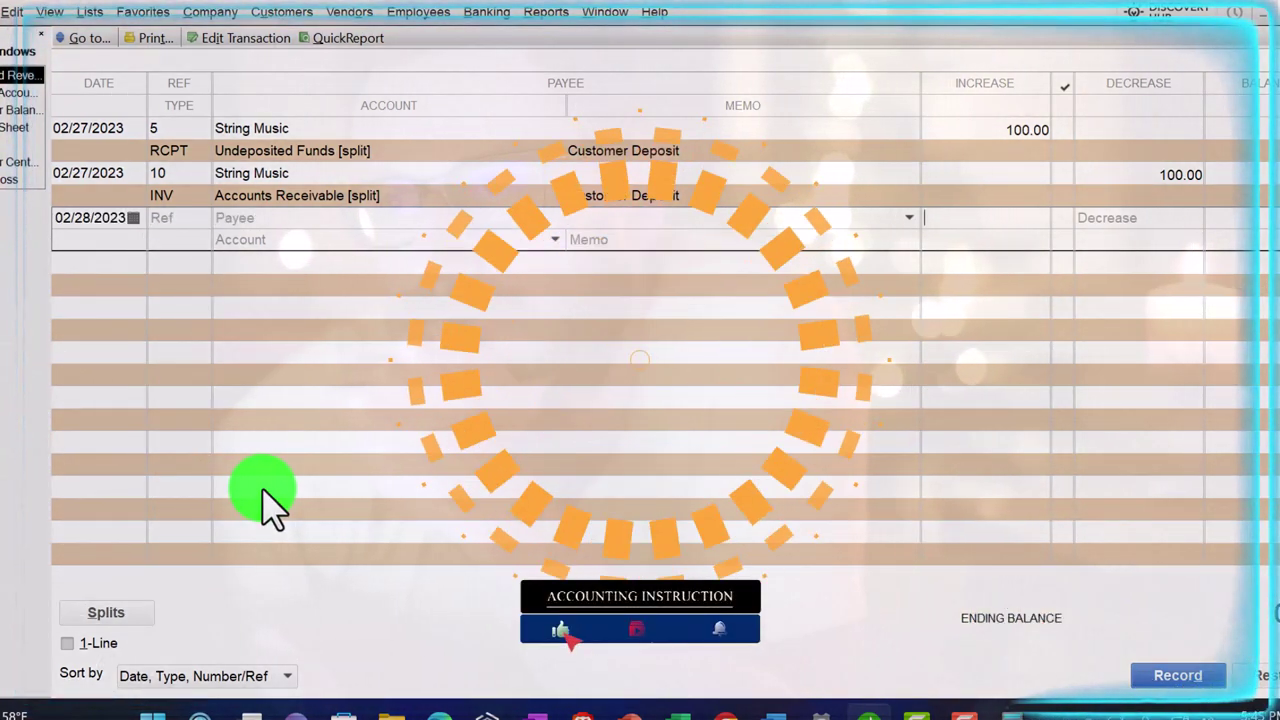
{"action": "key", "text": "Tab"}
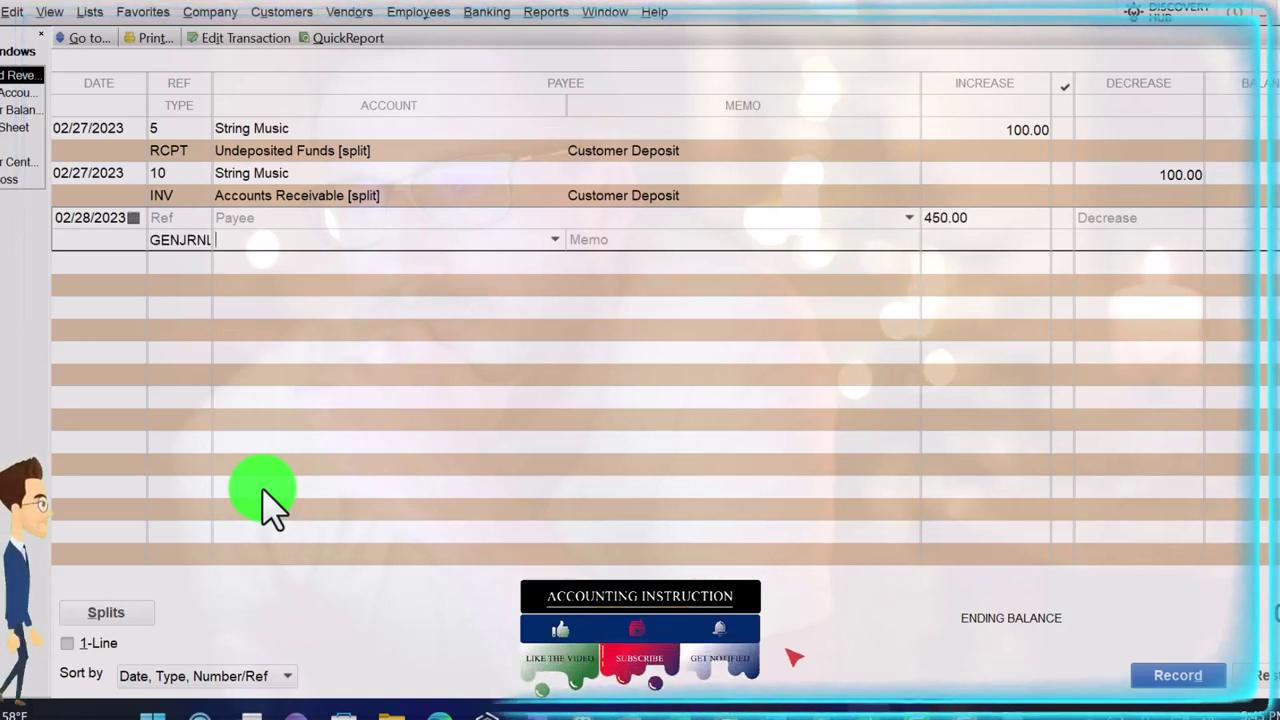
- Assign the 450.00 entry to Accounts Receivable with the memo "Adj entry" and try to record it without a payee
{"action": "type", "text": "Accounts Payable"}
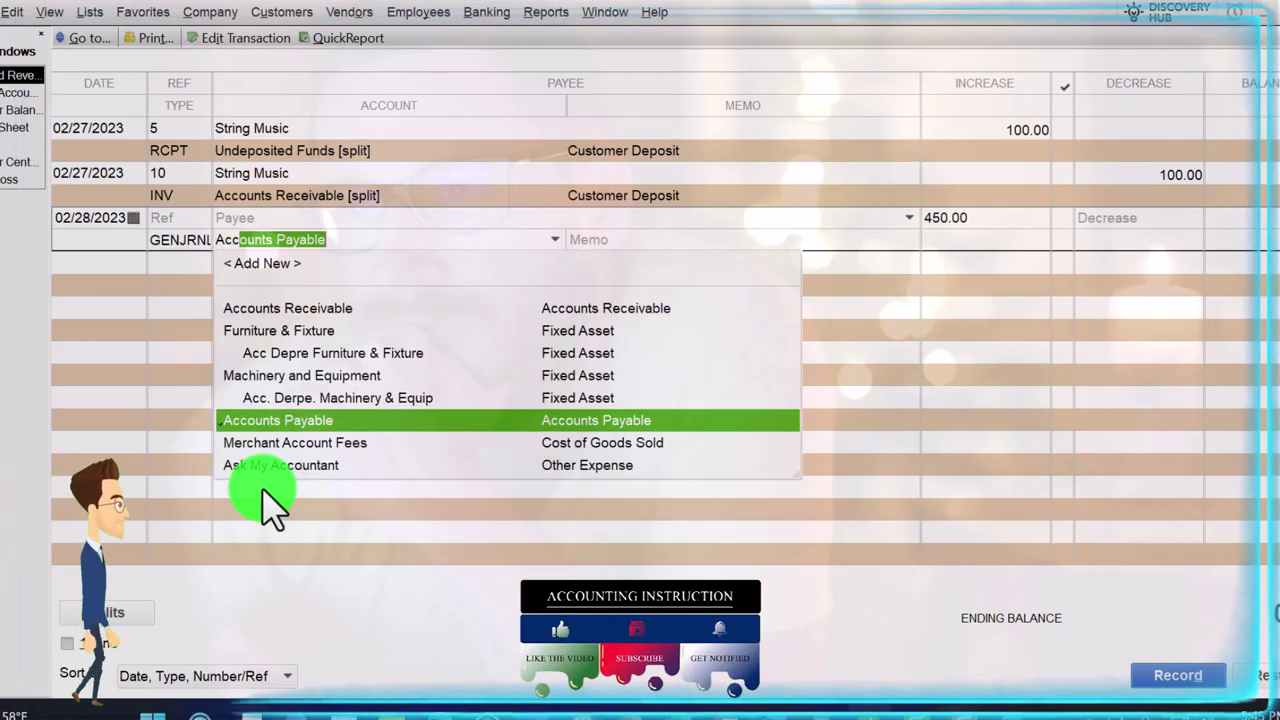
{"action": "key", "text": "Up"}
{"action": "key", "text": "Up"}
{"action": "key", "text": "Up"}
{"action": "key", "text": "Up"}
{"action": "key", "text": "Up"}
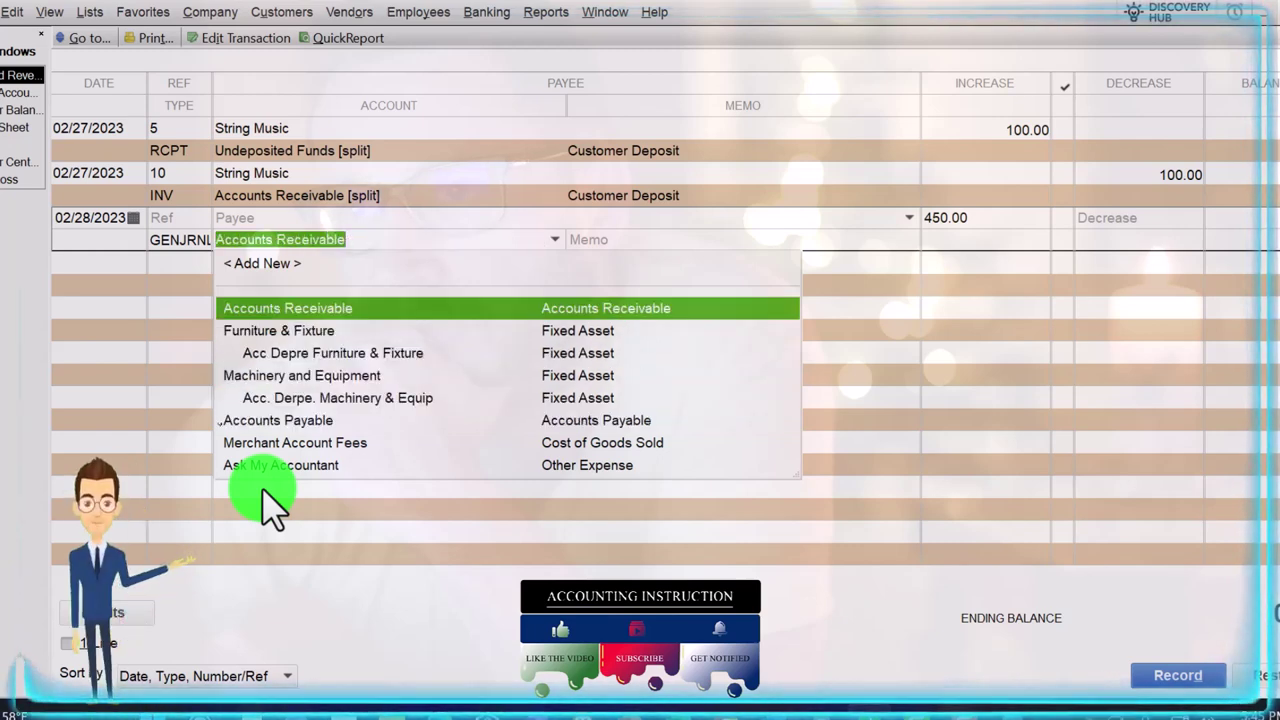
{"action": "key", "text": "Tab"}
{"action": "type", "text": "Adj entry"}
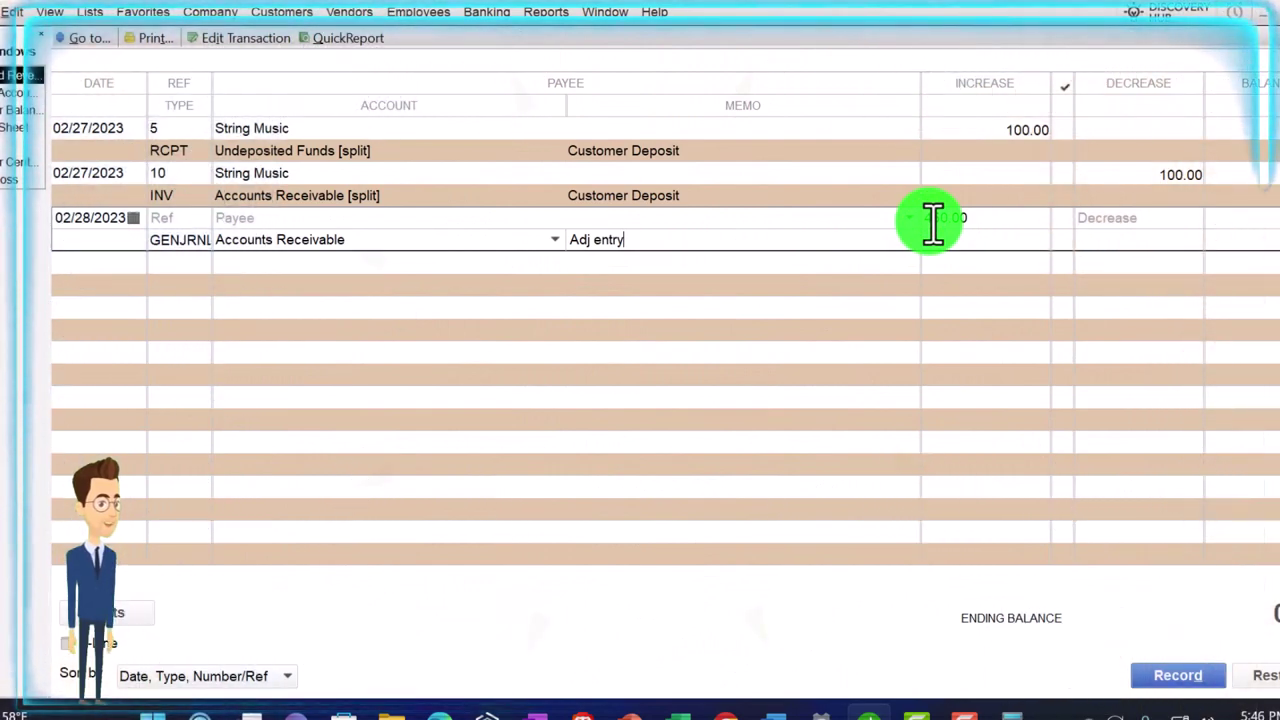
{"action": "key", "text": "Return"}
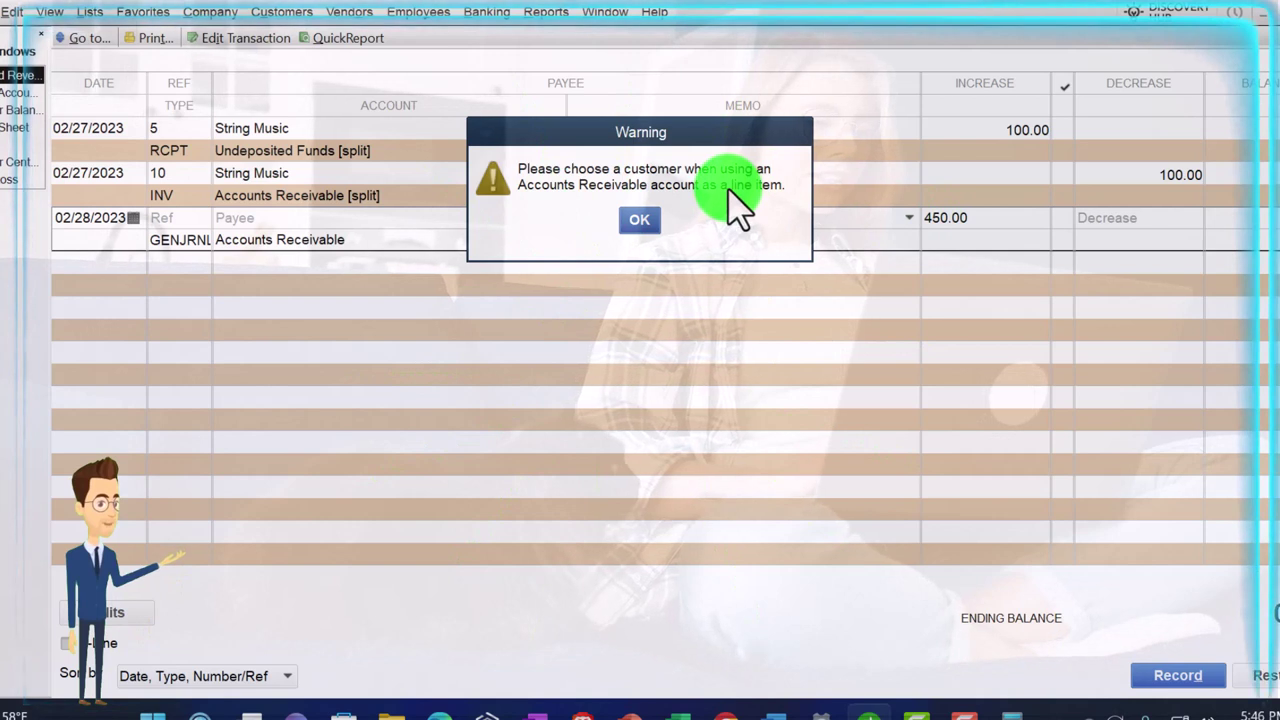
{"action": "left_click", "coordinate": [642, 222]}
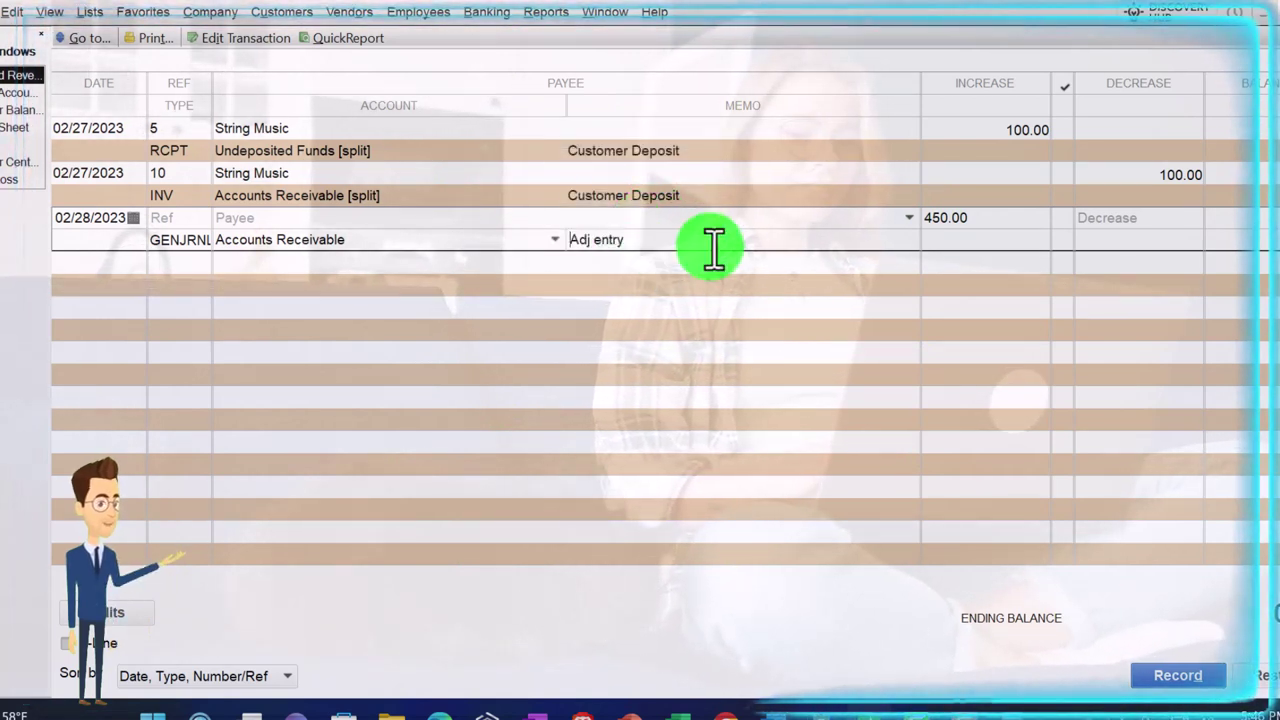
- Split the 450.00 register entry, assign its Accounts Receivable line to the customer ZZZ Adjusting Entries, and record it
{"action": "left_click", "coordinate": [140, 612]}
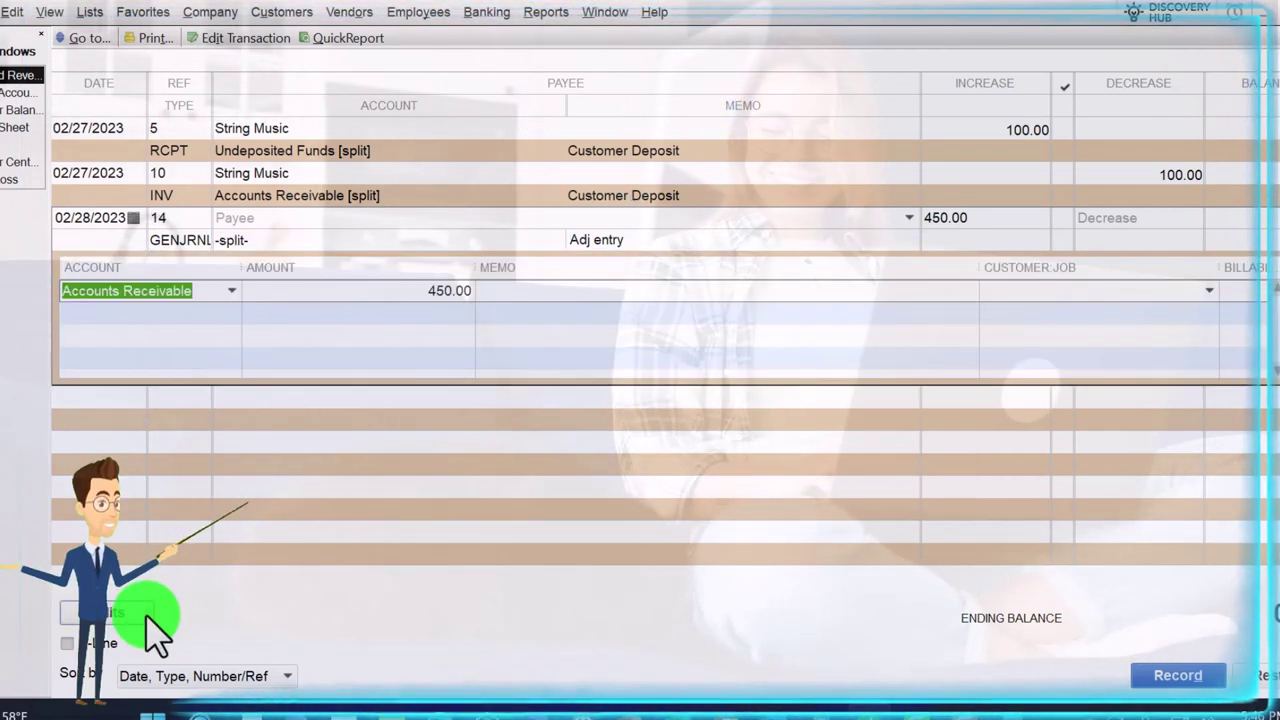
{"action": "left_click", "coordinate": [1040, 289]}
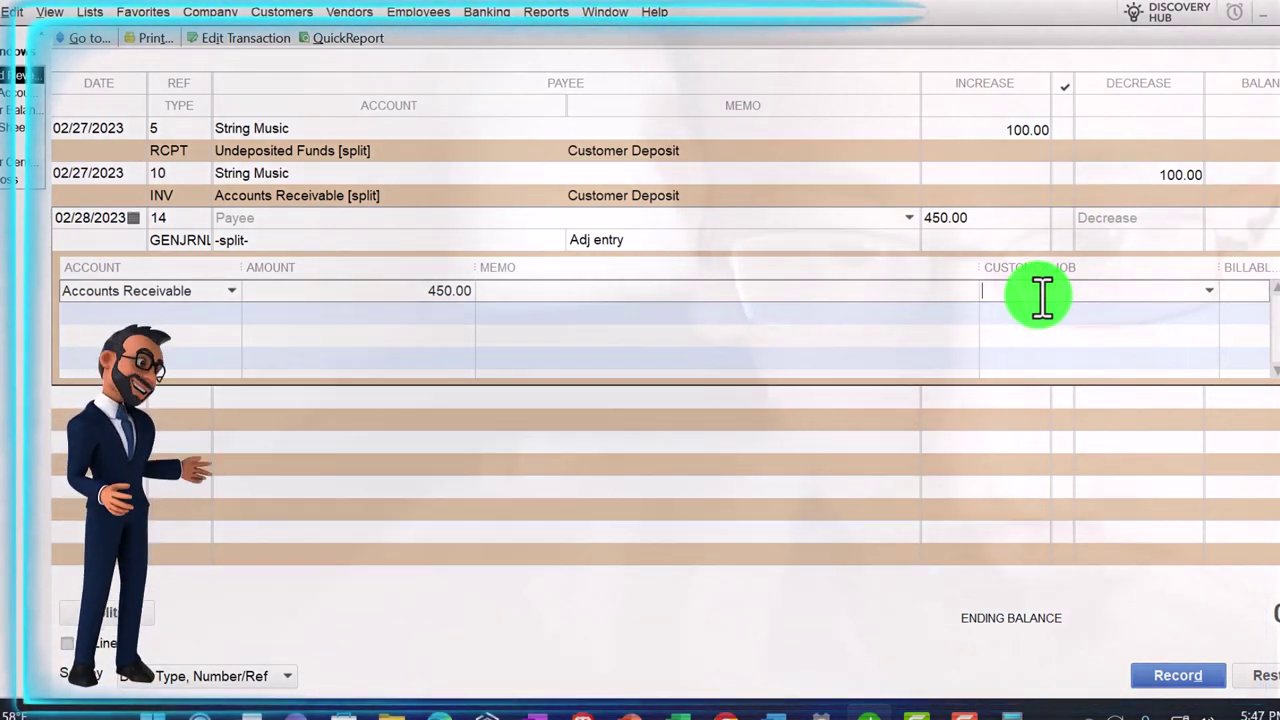
{"action": "left_click", "coordinate": [1209, 291]}
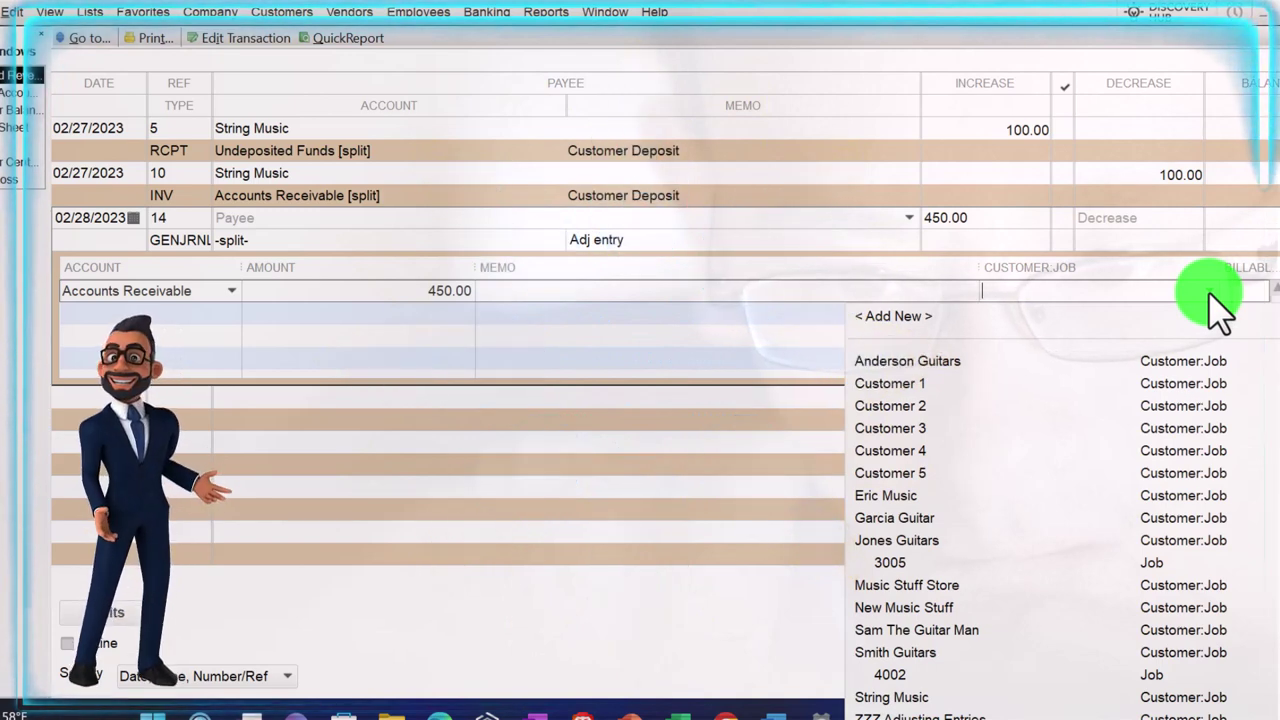
{"action": "type", "text": "ZZZ Adjusting Entries"}
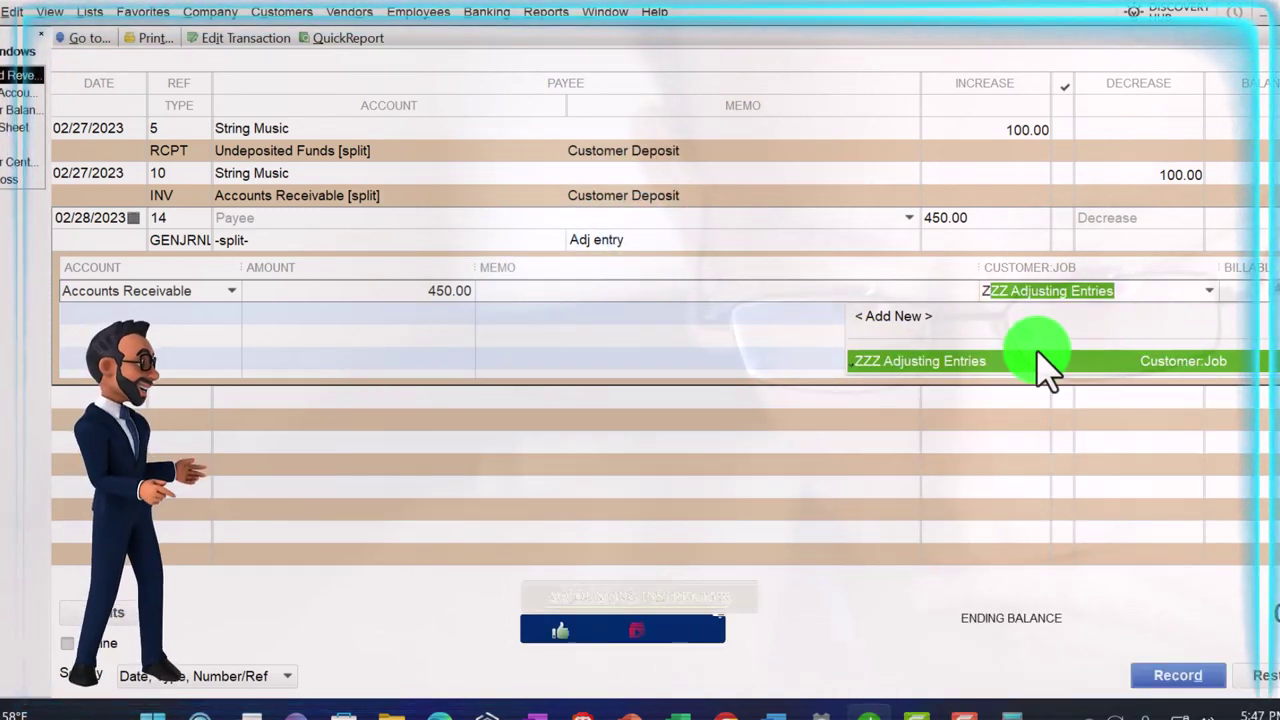
{"action": "left_click", "coordinate": [967, 362]}
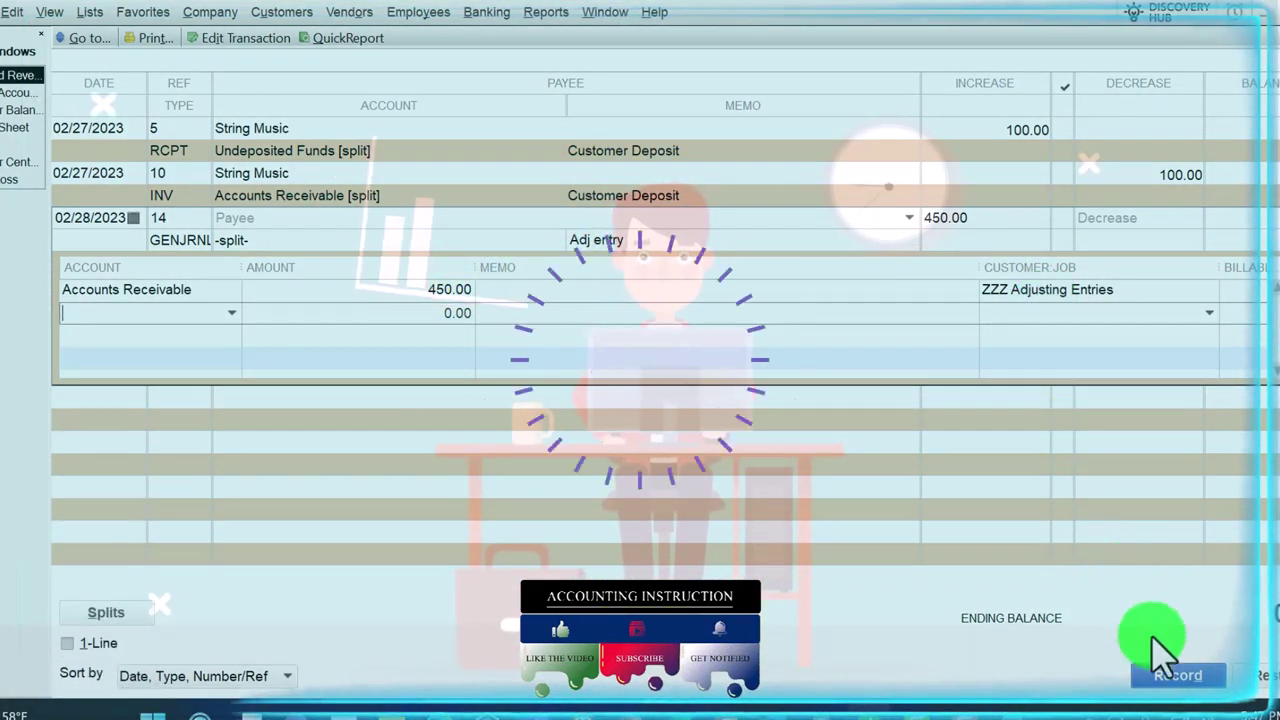
{"action": "left_click", "coordinate": [1170, 672]}
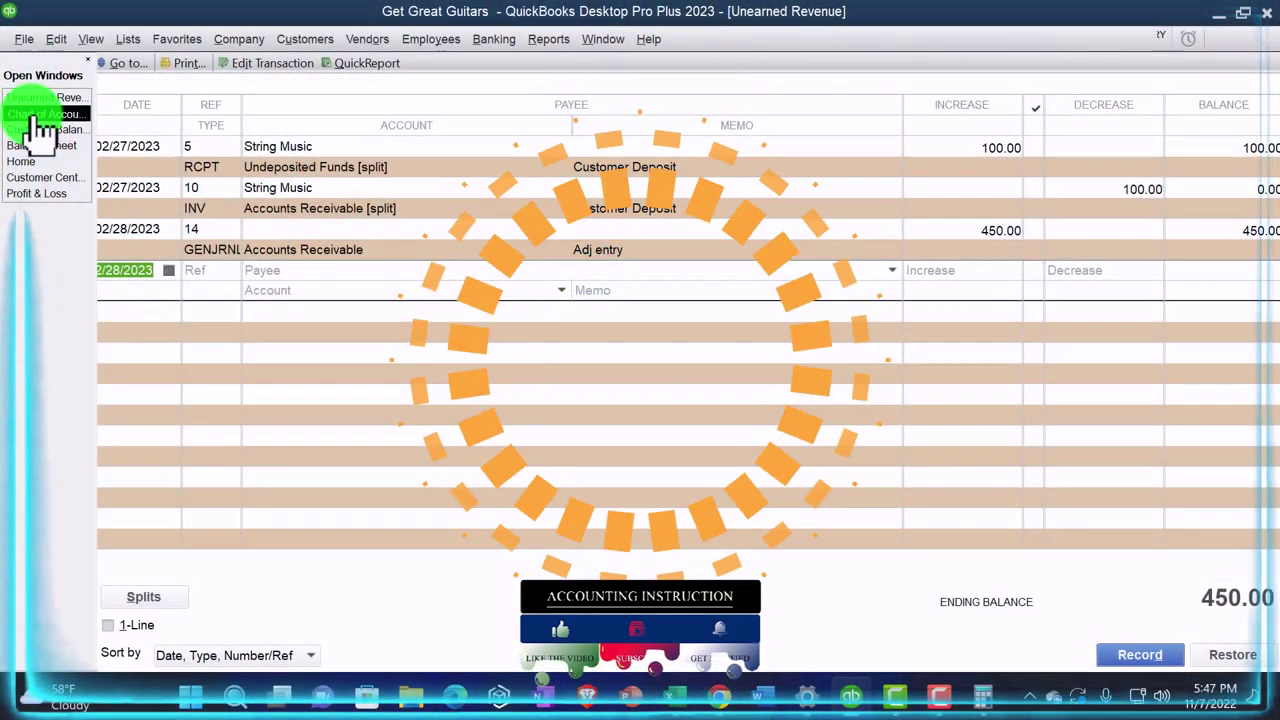
- Close the Chart of Accounts and open the 02/28/2023 general journal entry from the Unearned Revenue register
{"action": "left_click", "coordinate": [32, 114]}
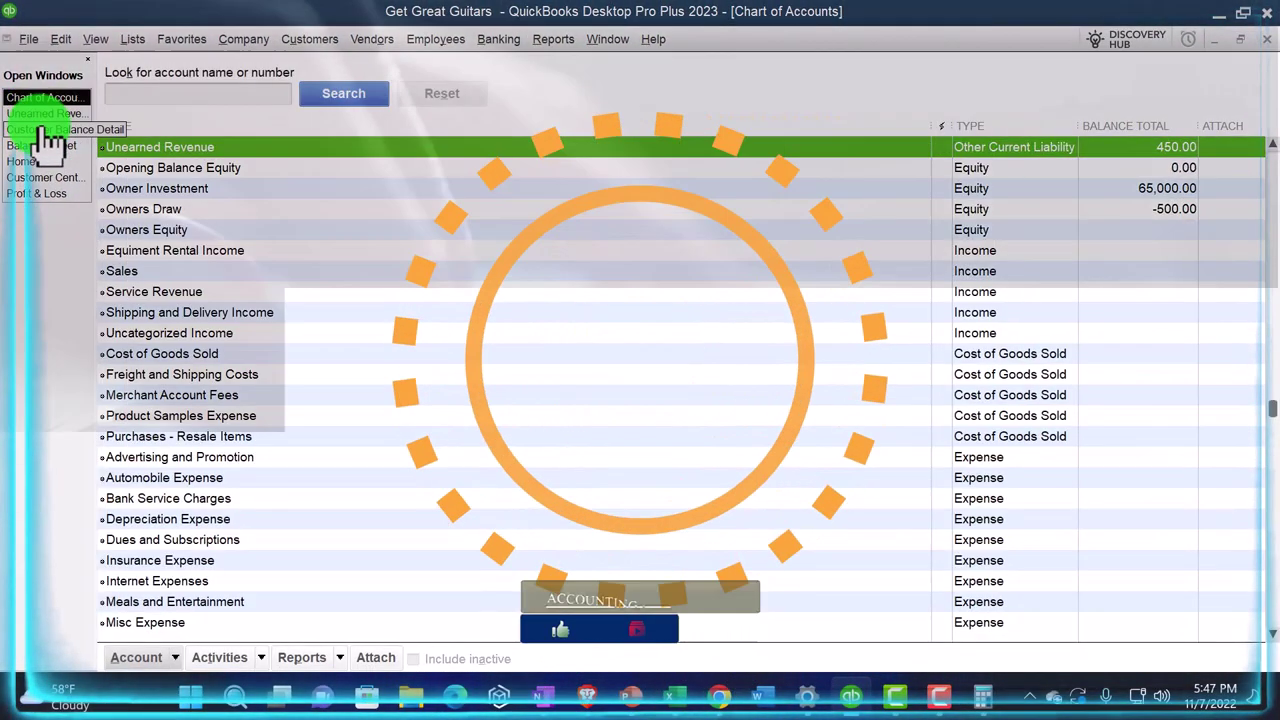
{"action": "double_click", "coordinate": [810, 140]}
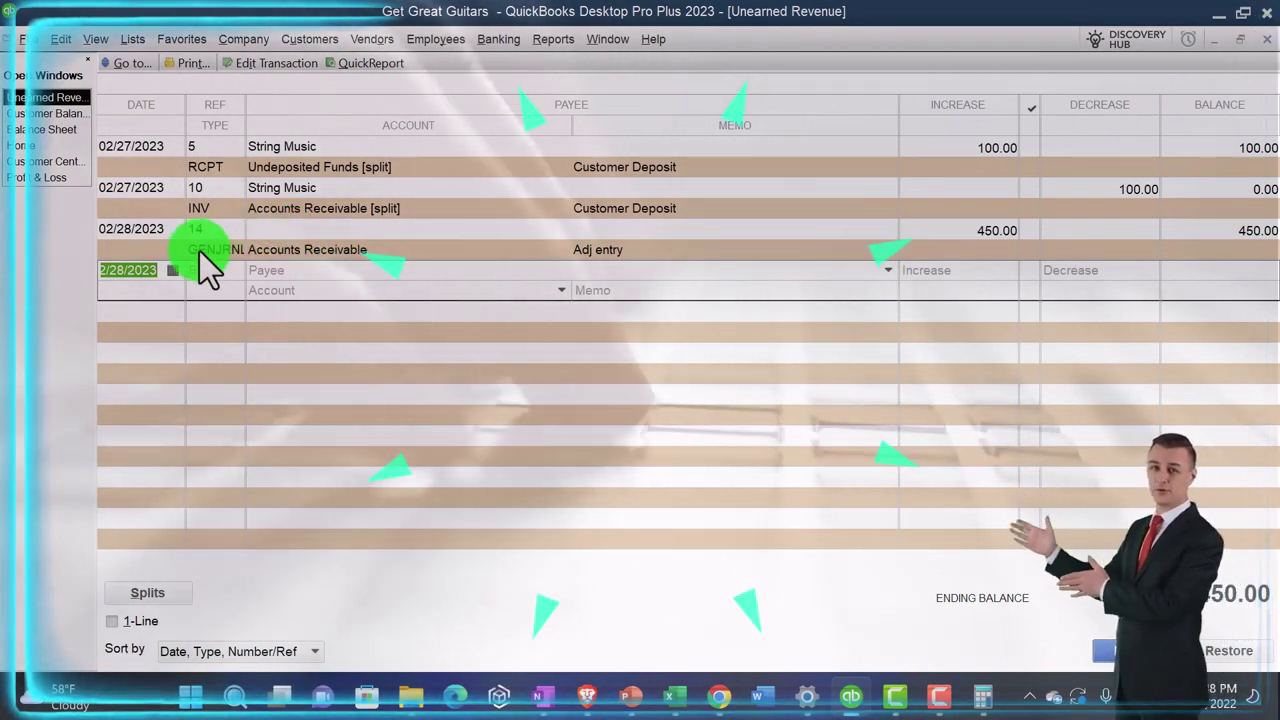
{"action": "double_click", "coordinate": [202, 252]}
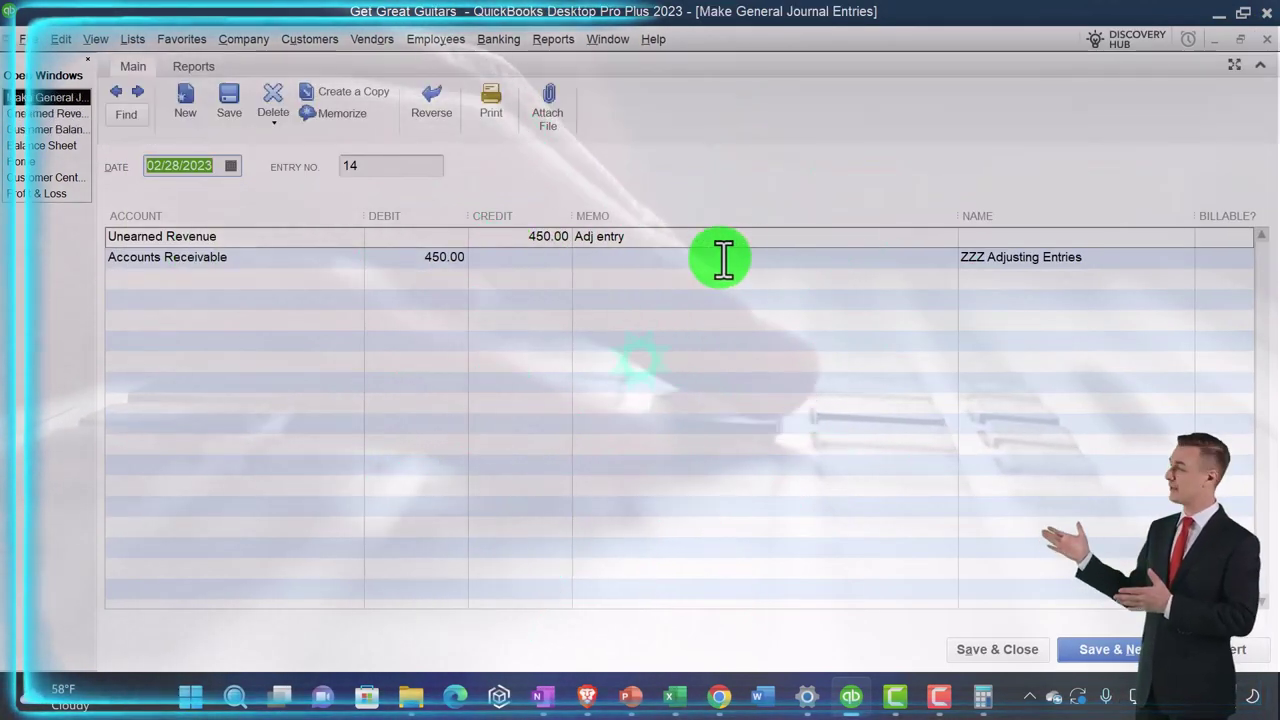
- Add the memo "Adj entry" to the journal entry's Accounts Receivable line, save the entry, and close the register
{"action": "left_click", "coordinate": [706, 241]}
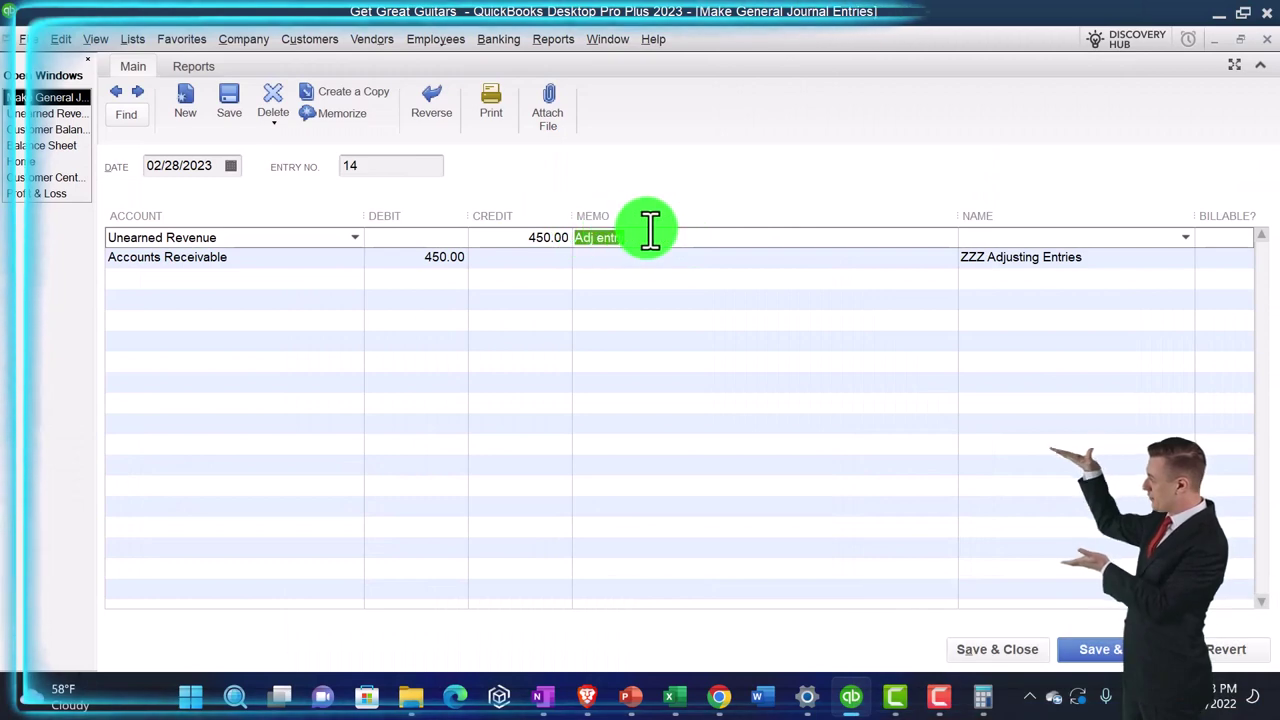
{"action": "left_click", "coordinate": [651, 257]}
{"action": "type", "text": "Adj entry"}
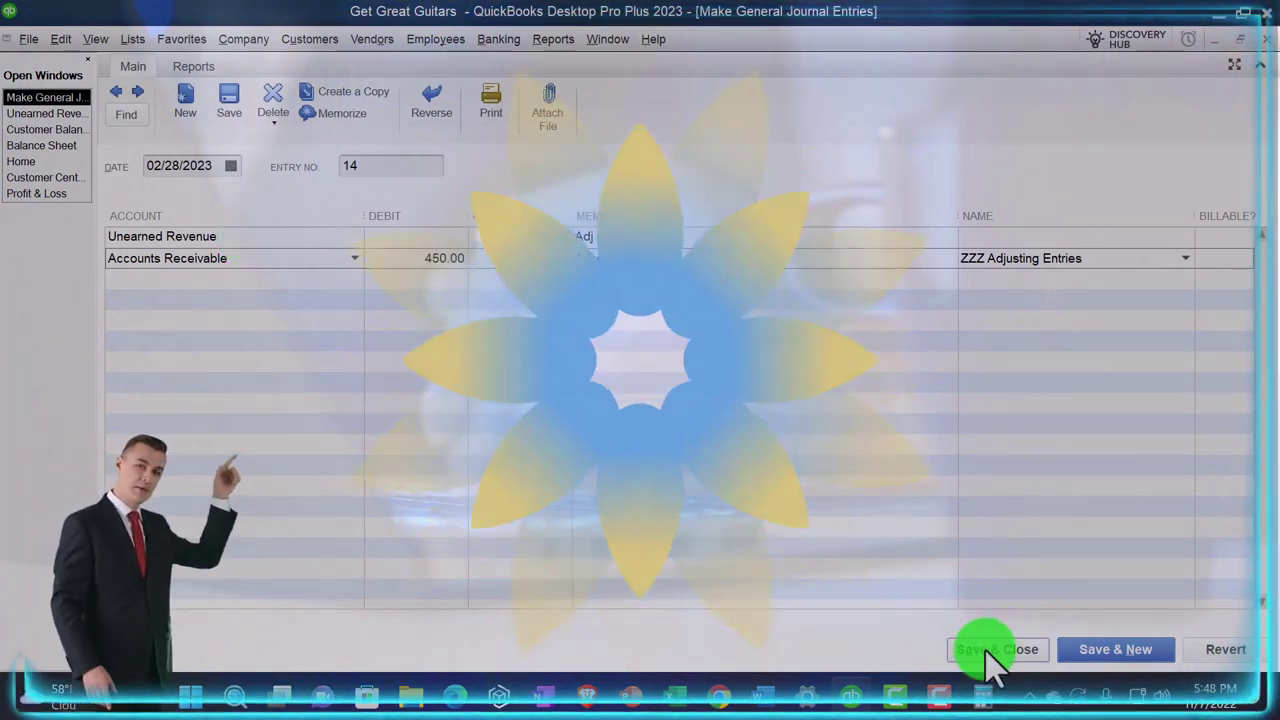
{"action": "left_click", "coordinate": [990, 649]}
{"action": "left_click", "coordinate": [589, 233]}
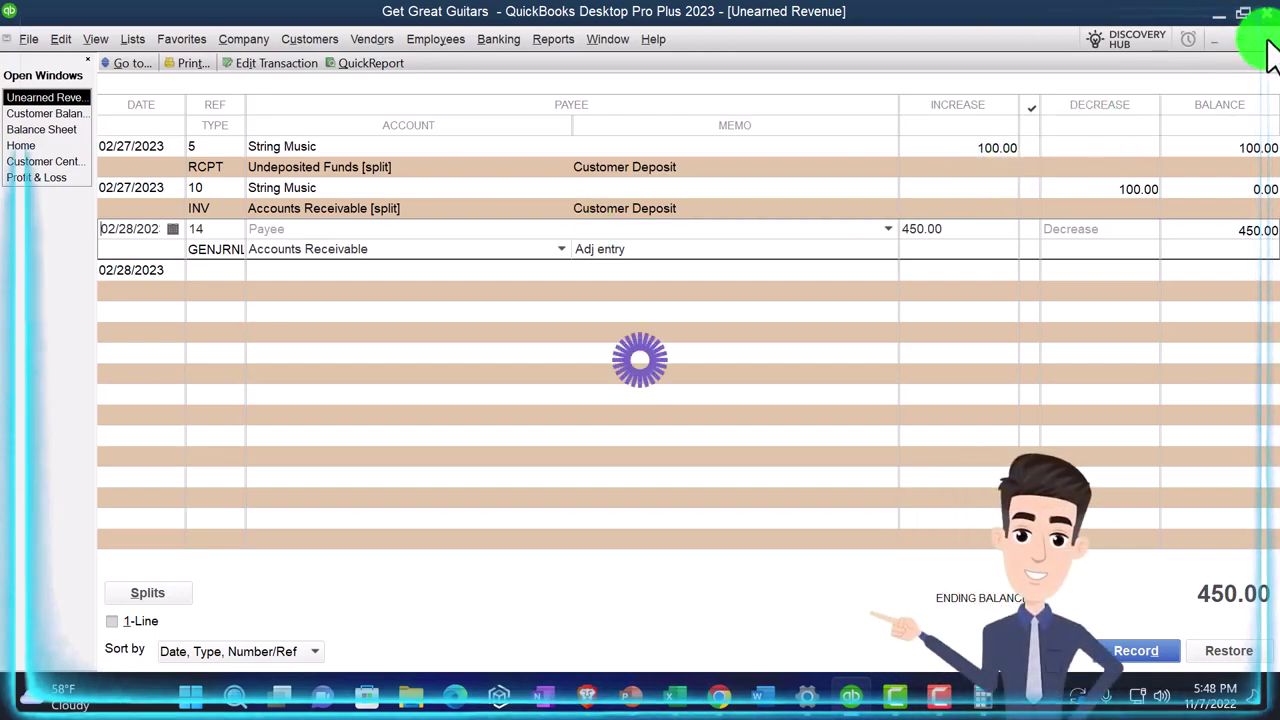
{"action": "left_click", "coordinate": [1266, 40]}
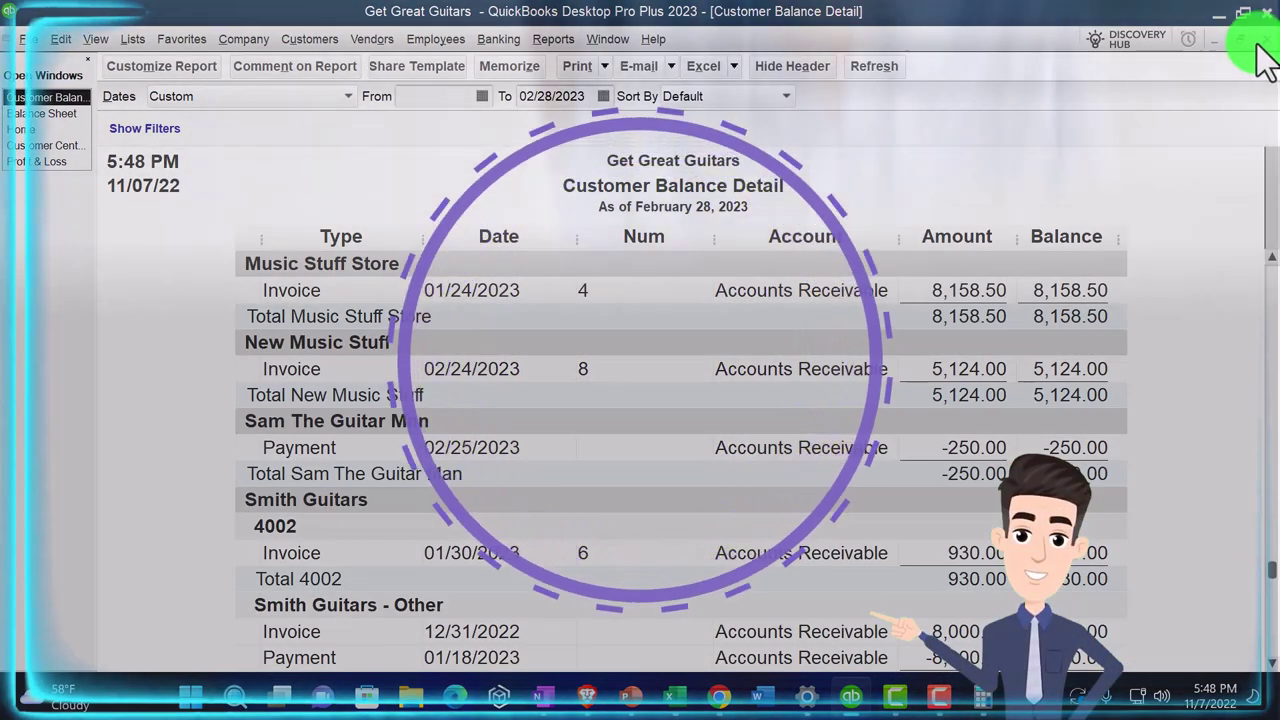
- Examine the transactions behind the February Accounts Receivable balance on the Balance Sheet, and return to the report
{"action": "left_click", "coordinate": [55, 114]}
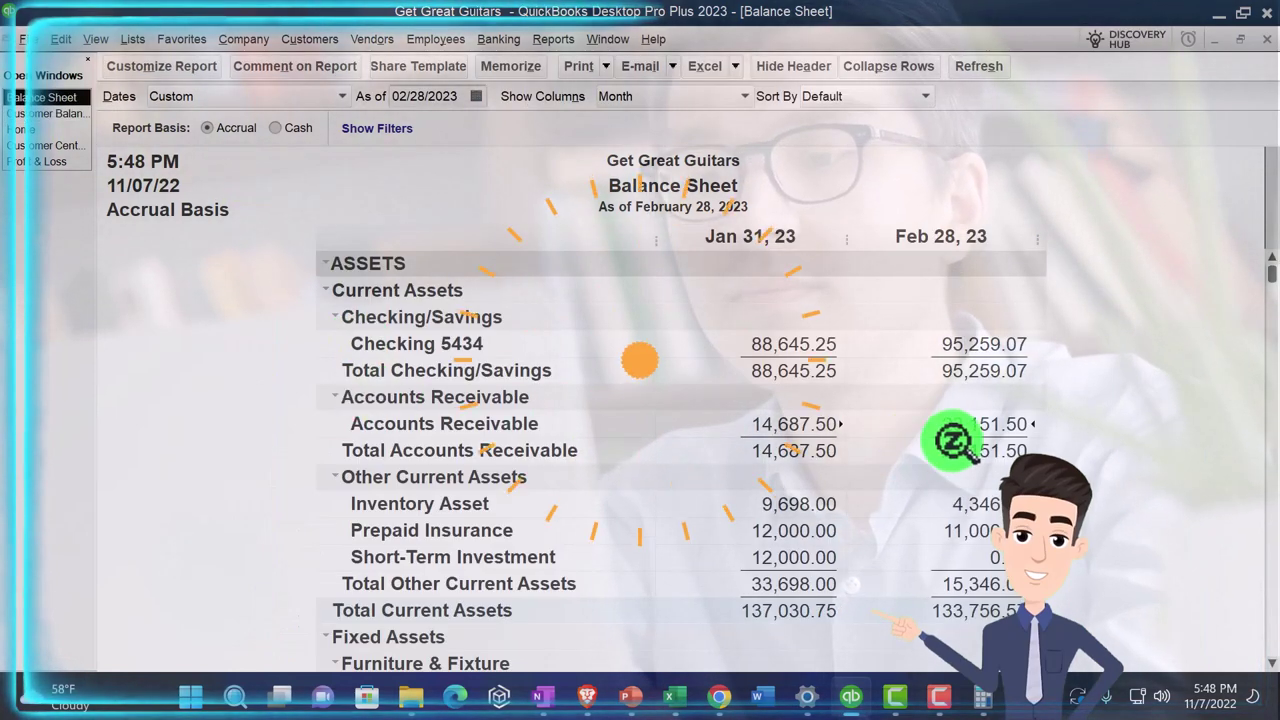
{"action": "double_click", "coordinate": [993, 425]}
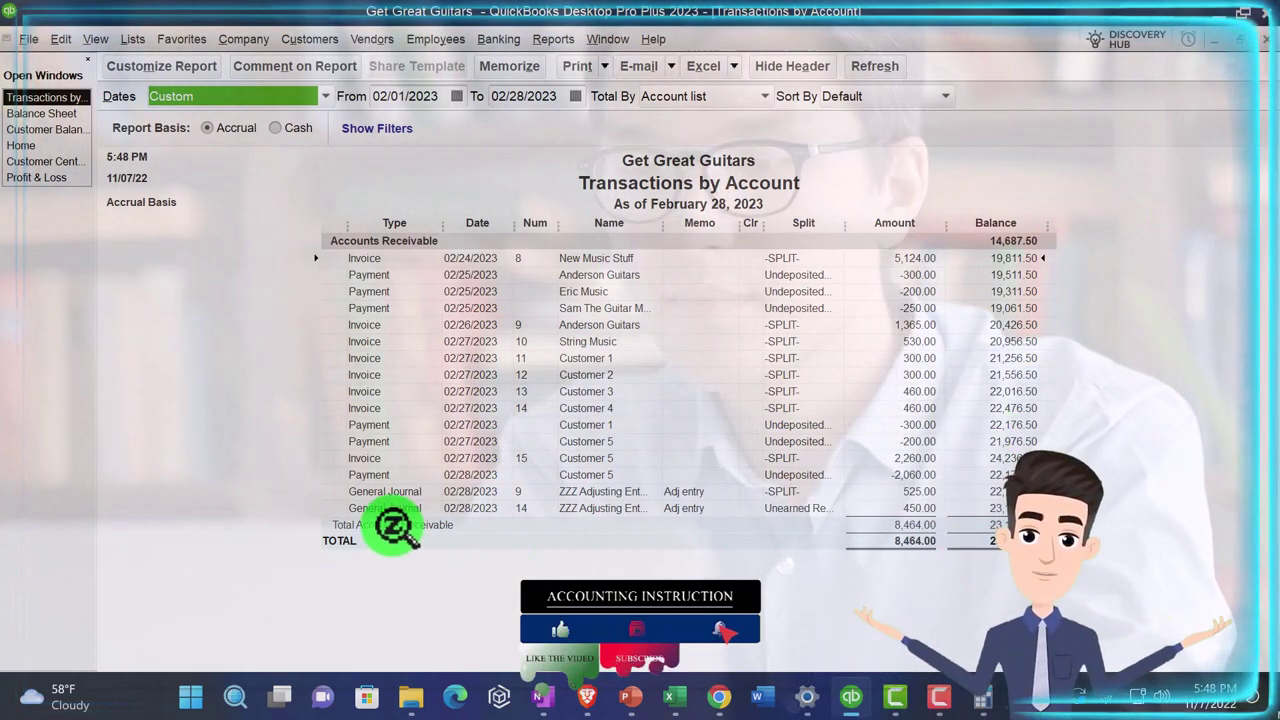
{"action": "left_click", "coordinate": [1263, 45]}
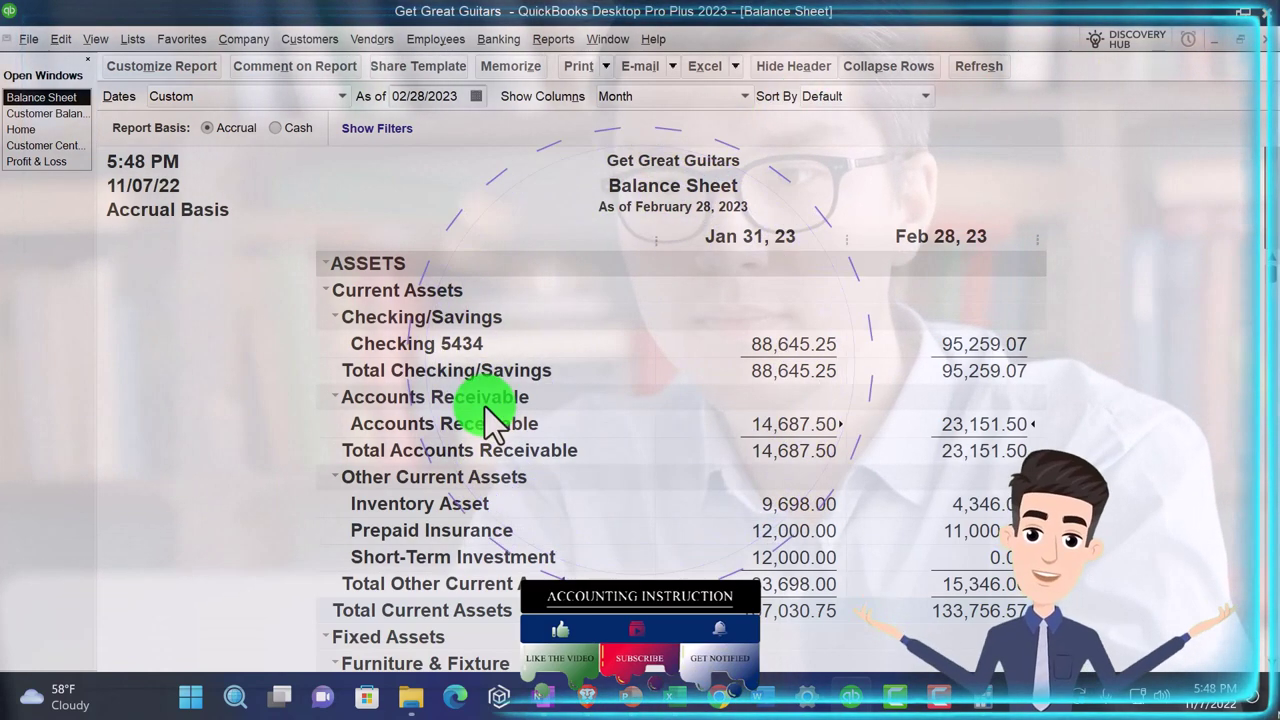
- Examine the transactions behind the February Unearned Revenue balance on the Balance Sheet, and close the detail report
{"action": "scroll", "coordinate": [485, 407], "scroll_direction": "down", "scroll_amount": 4}
{"action": "scroll", "coordinate": [485, 407], "scroll_direction": "down", "scroll_amount": 6}
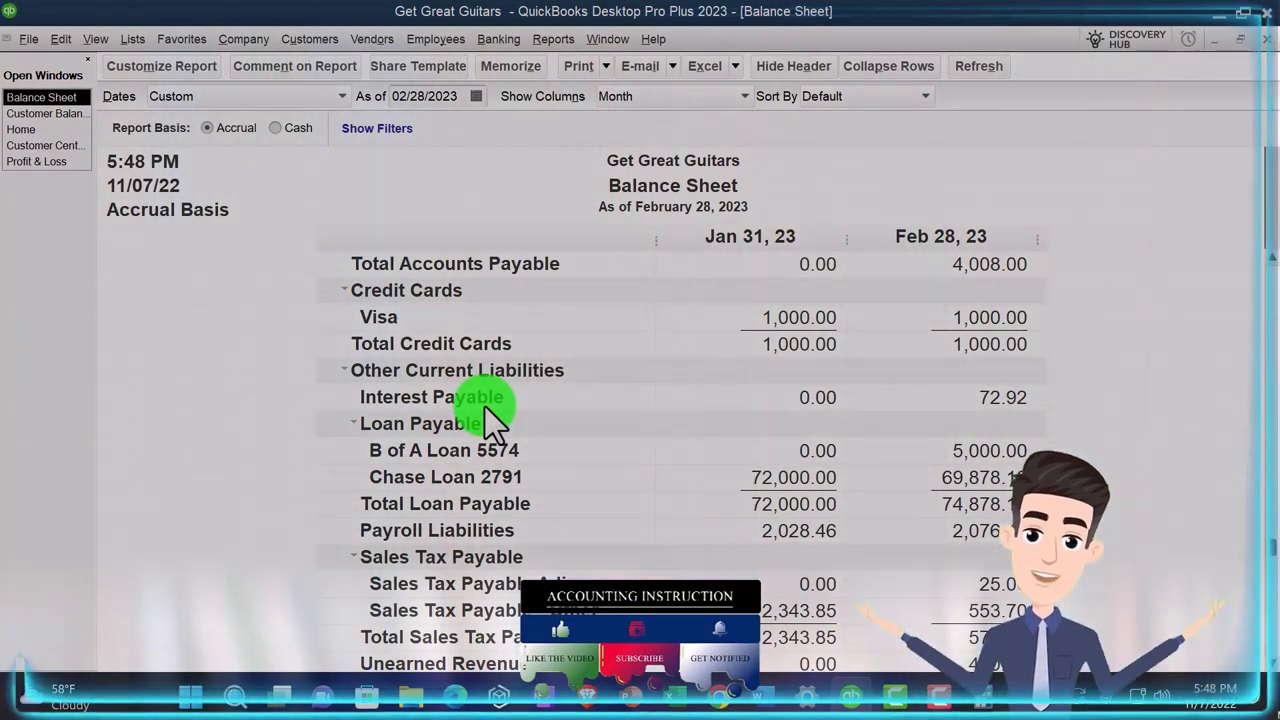
{"action": "scroll", "coordinate": [485, 407], "scroll_direction": "up", "scroll_amount": 1}
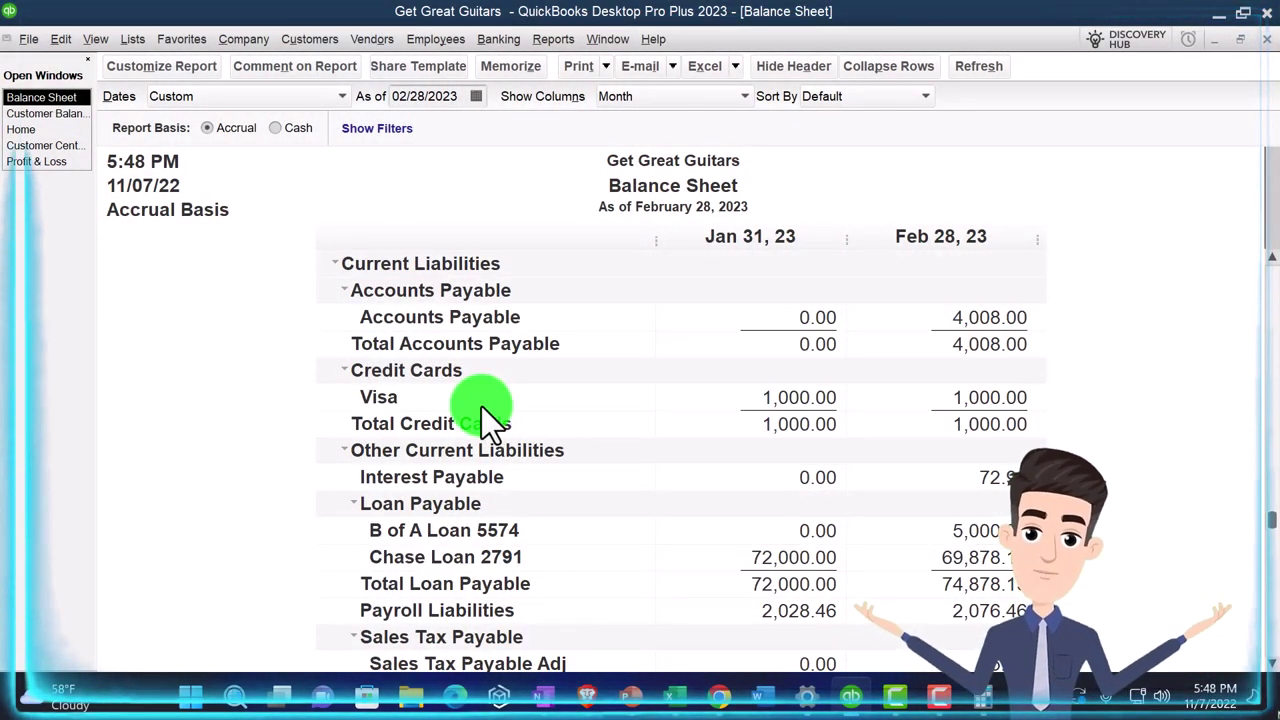
{"action": "scroll", "coordinate": [478, 408], "scroll_direction": "down", "scroll_amount": 1}
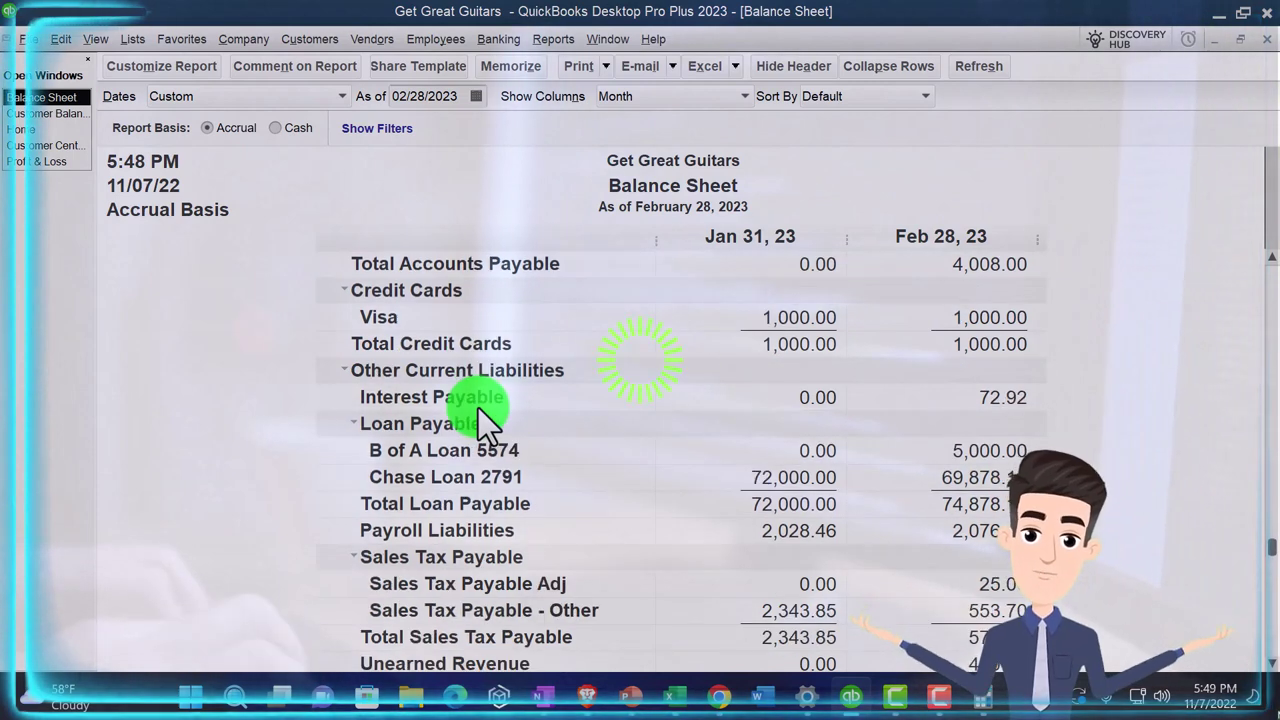
{"action": "scroll", "coordinate": [460, 530], "scroll_direction": "down", "scroll_amount": 1}
{"action": "scroll", "coordinate": [446, 590], "scroll_direction": "down", "scroll_amount": 1}
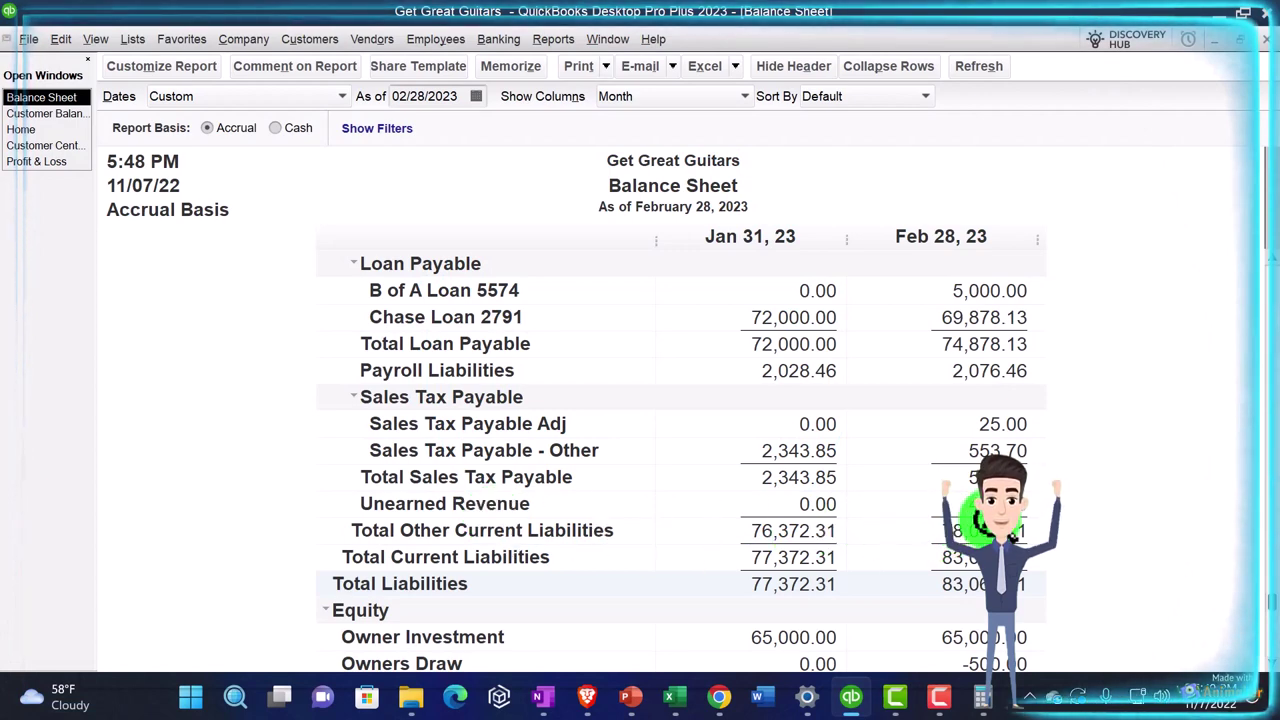
{"action": "double_click", "coordinate": [1010, 505]}
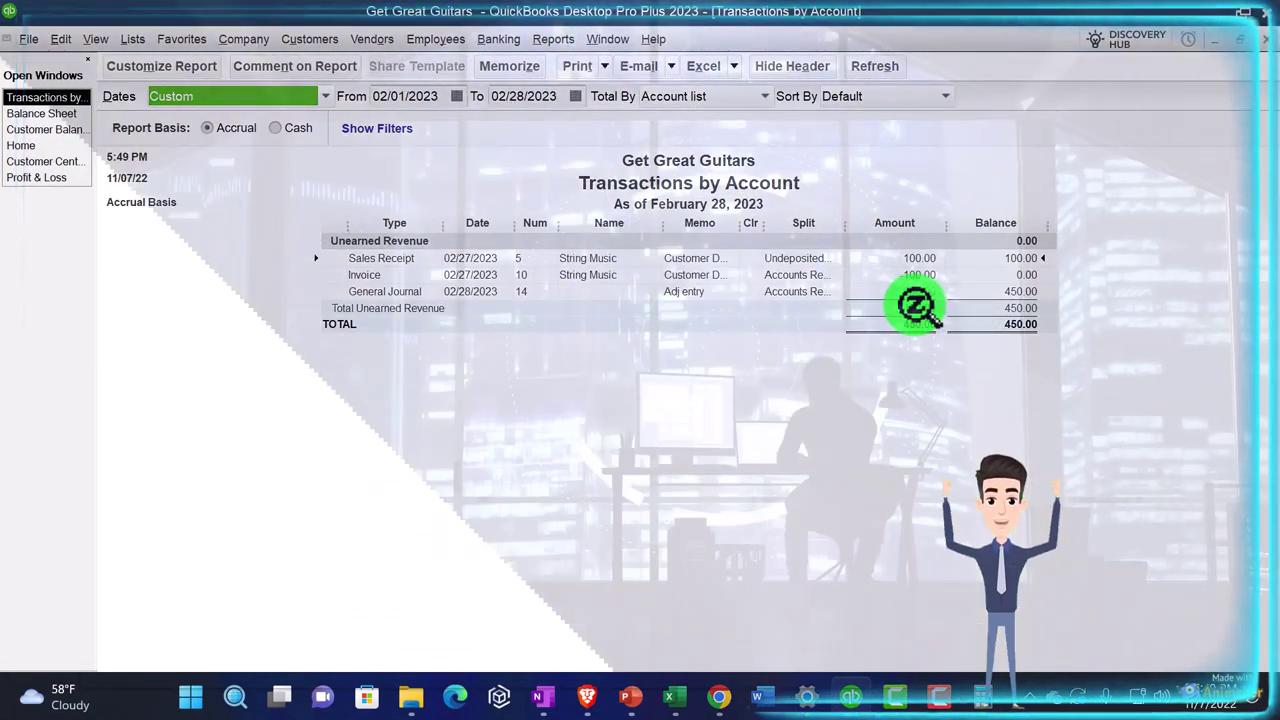
{"action": "left_click", "coordinate": [1263, 40]}
- Compare Accounts Receivable on the Balance Sheet with the Customer Balance Detail report, checking the Eric Music and ZZZ Adjusting Entries balances
{"action": "scroll", "coordinate": [950, 508], "scroll_direction": "up", "scroll_amount": 10}
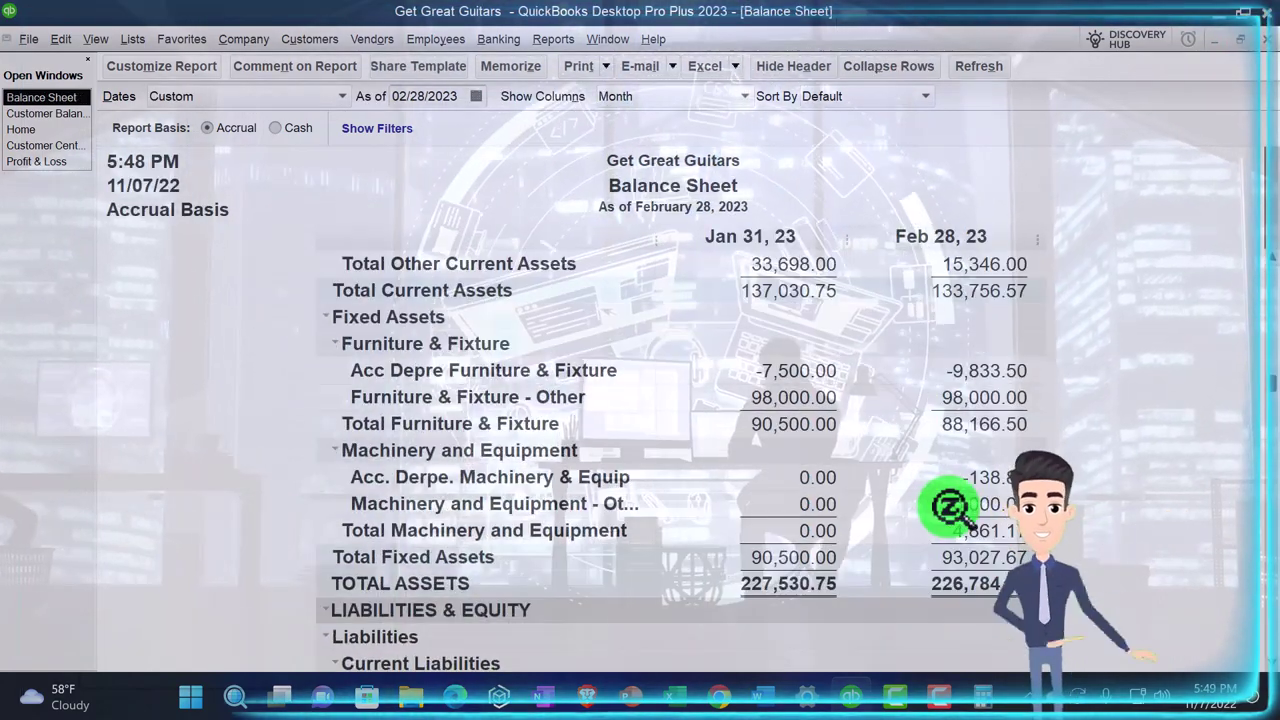
{"action": "scroll", "coordinate": [950, 508], "scroll_direction": "up", "scroll_amount": 2}
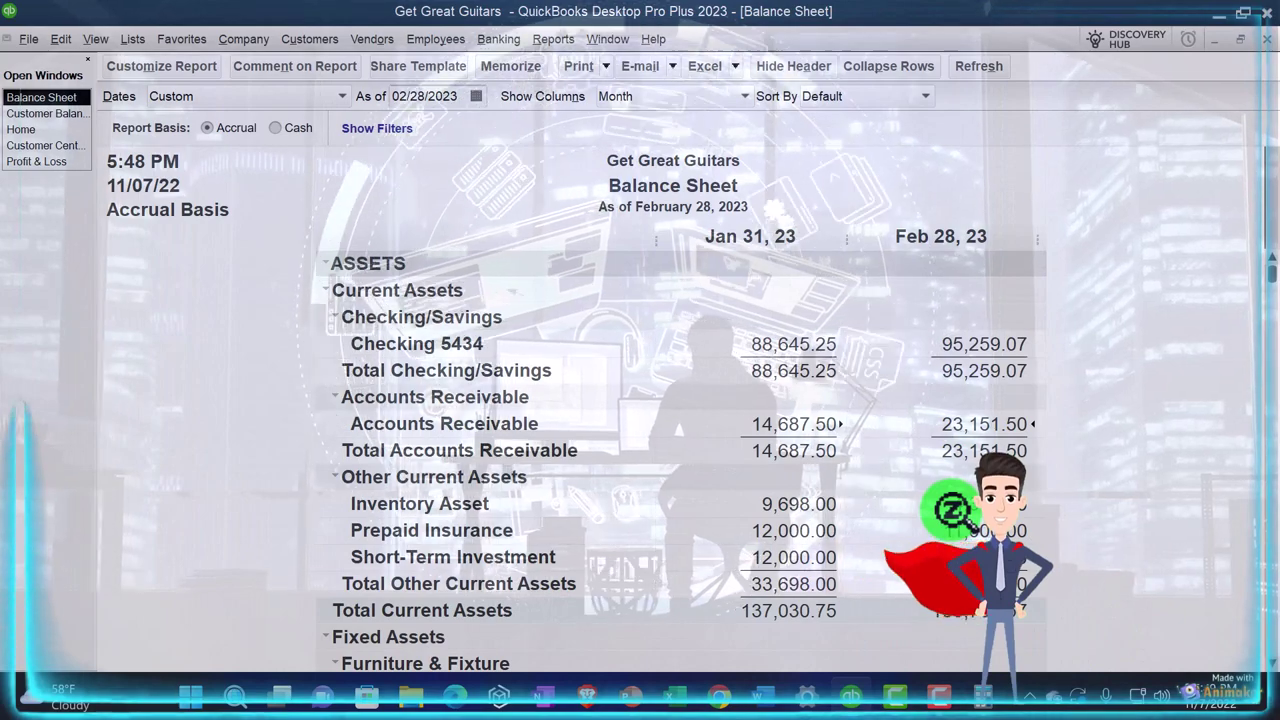
{"action": "left_click", "coordinate": [50, 114]}
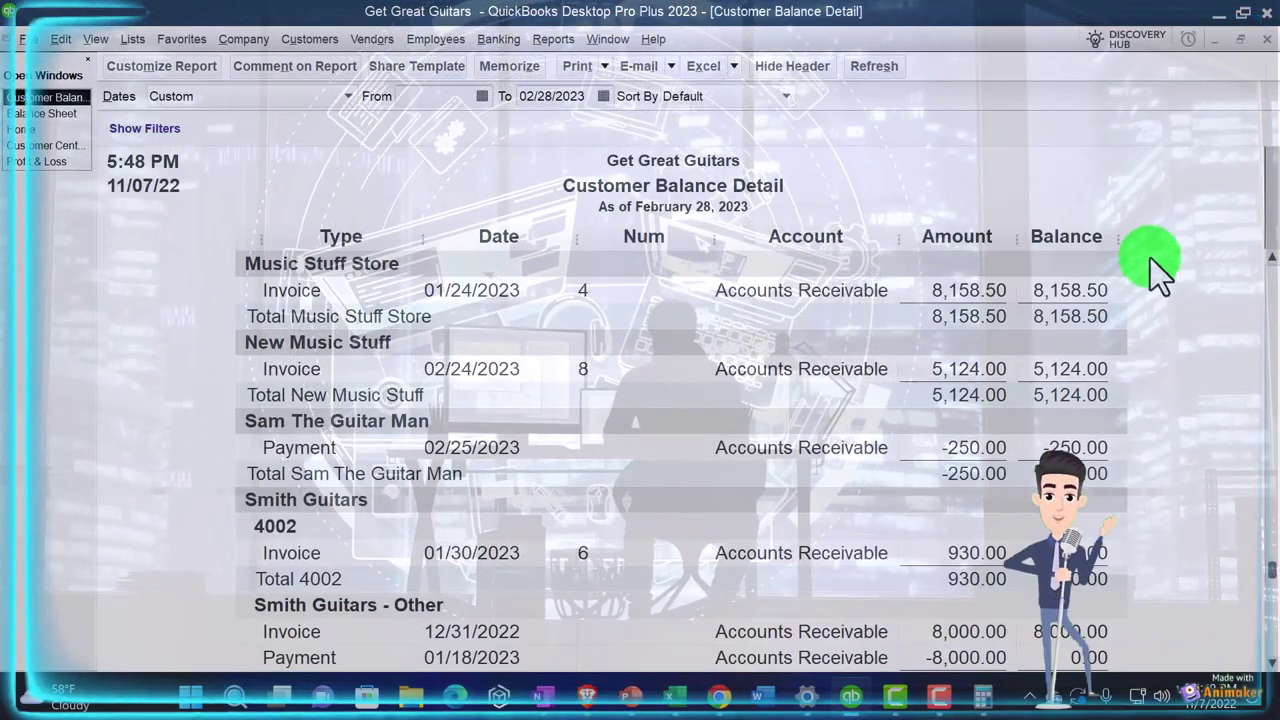
{"action": "scroll", "coordinate": [1268, 480], "scroll_direction": "down", "scroll_amount": 5}
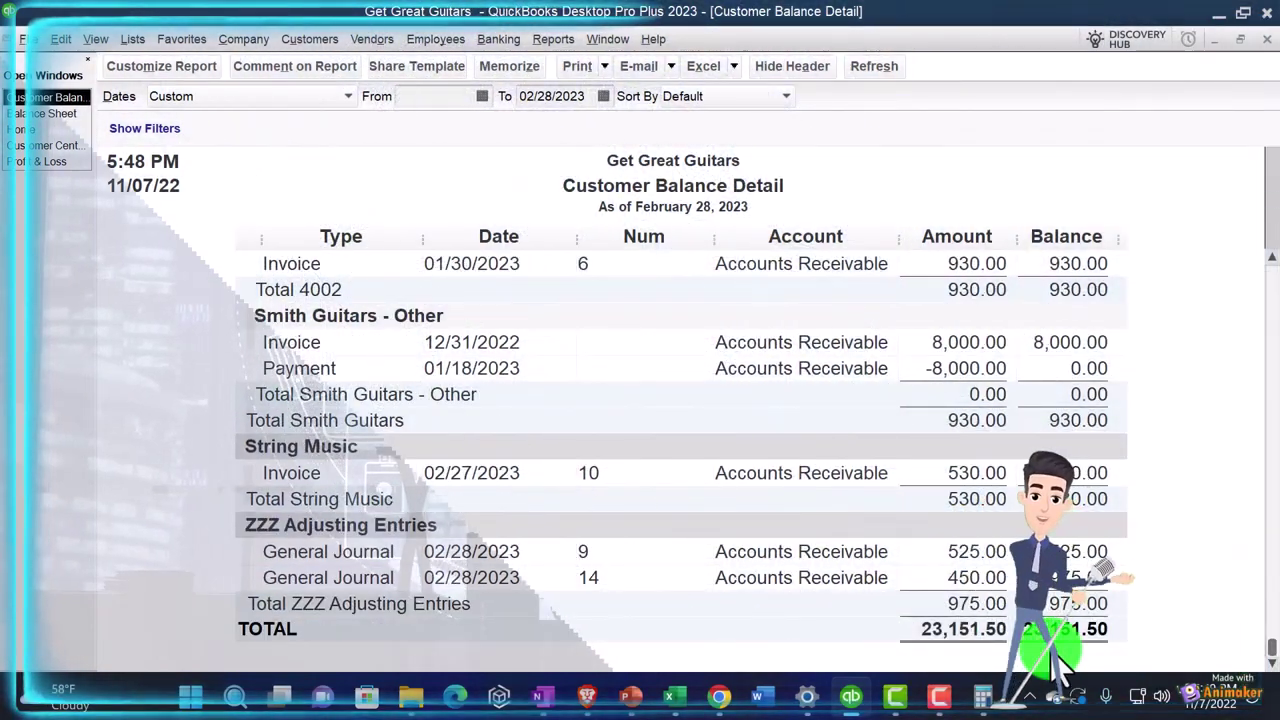
{"action": "left_click", "coordinate": [45, 113]}
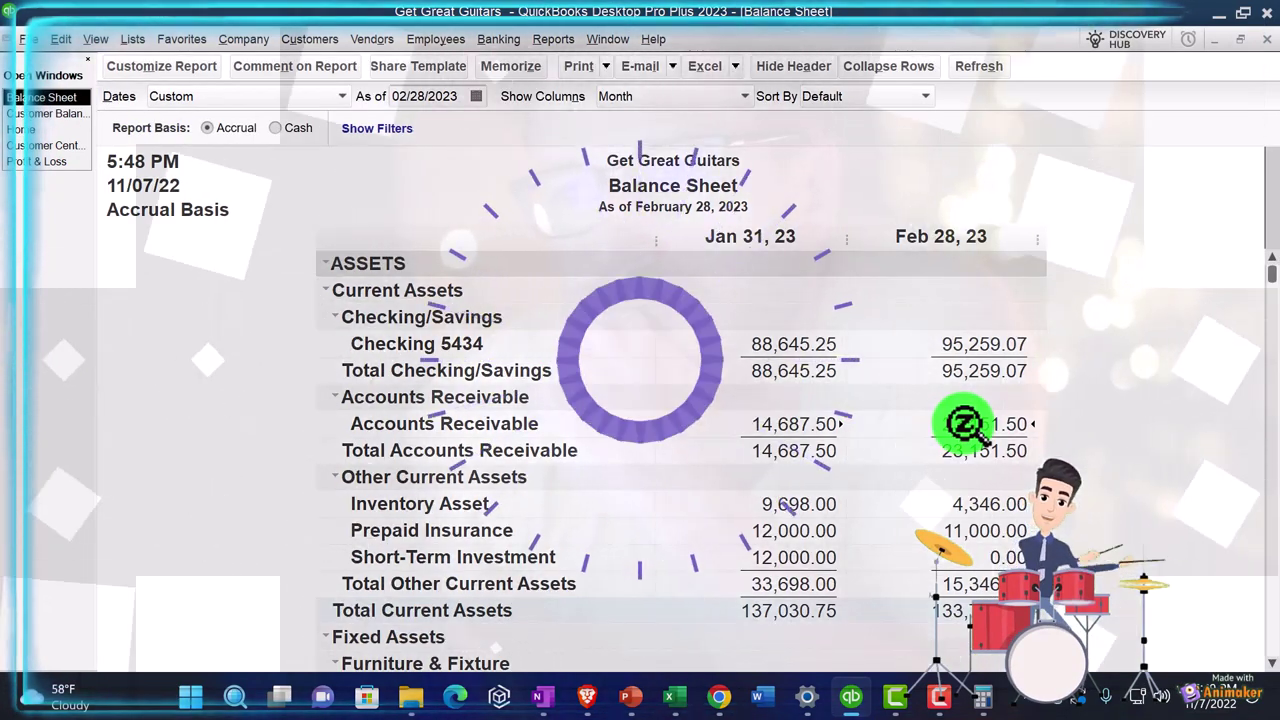
{"action": "left_click", "coordinate": [79, 117]}
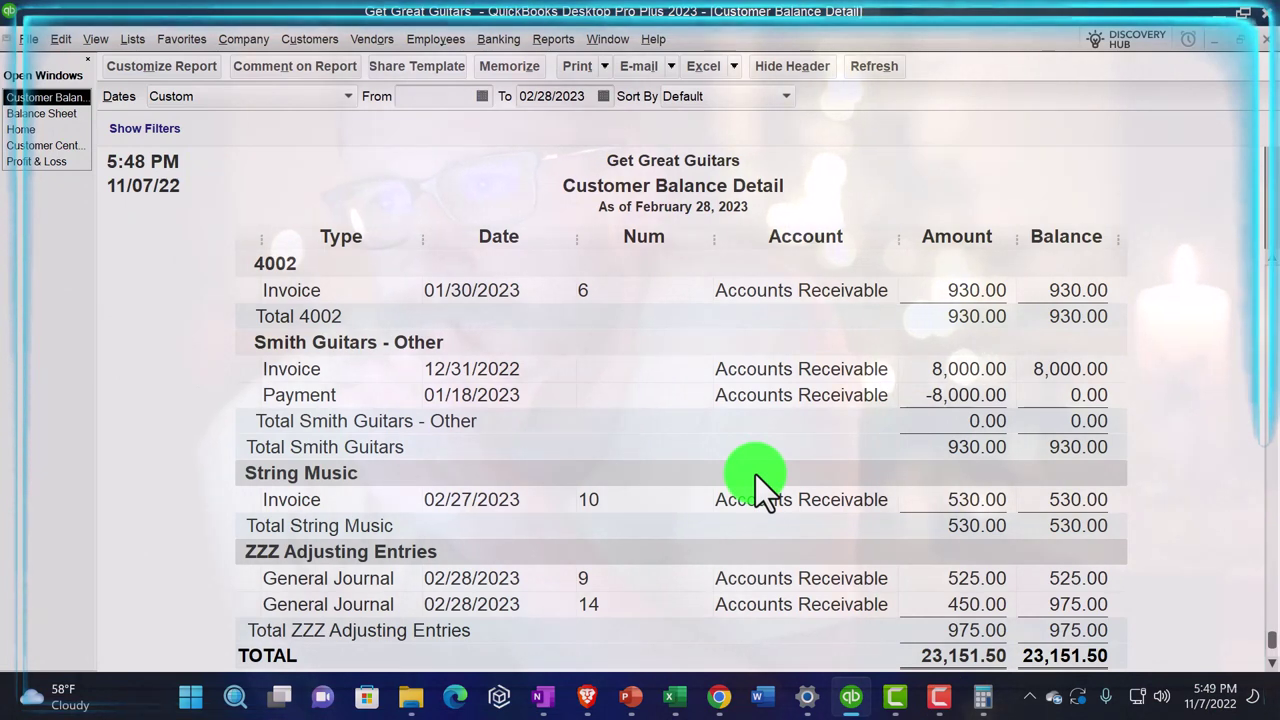
{"action": "scroll", "coordinate": [755, 474], "scroll_direction": "up", "scroll_amount": 9}
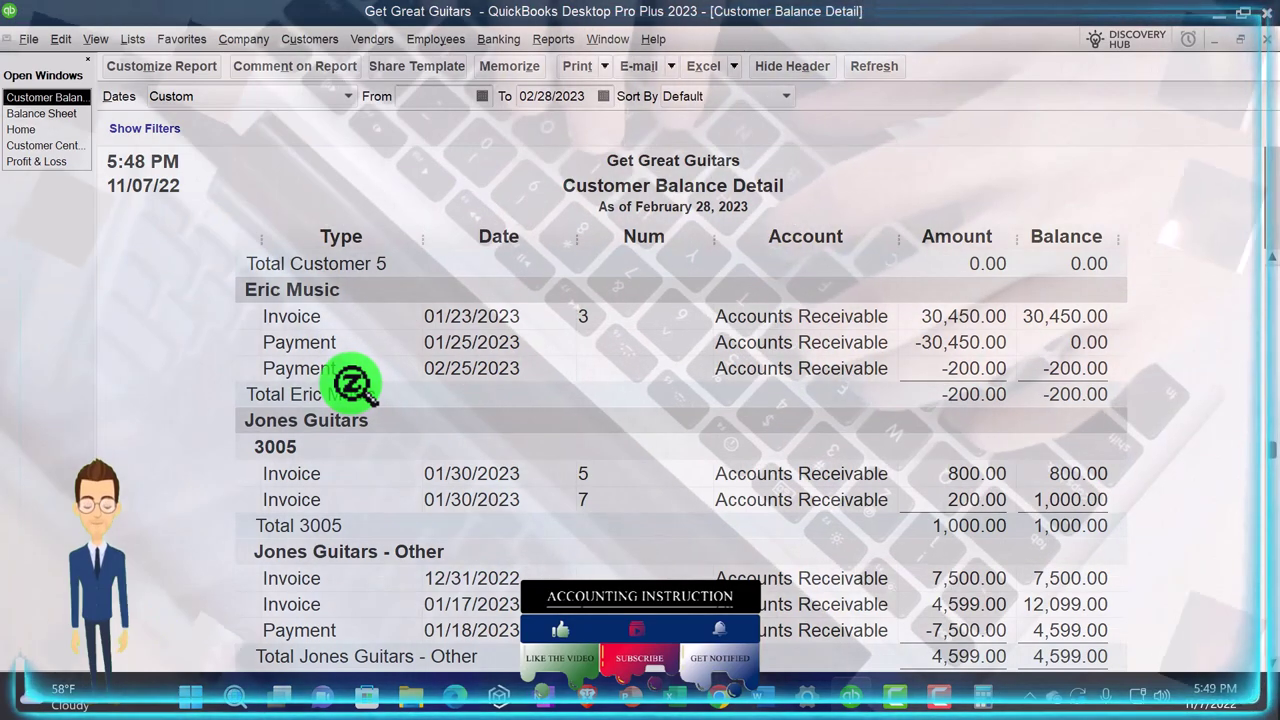
{"action": "scroll", "coordinate": [352, 384], "scroll_direction": "down", "scroll_amount": 9}
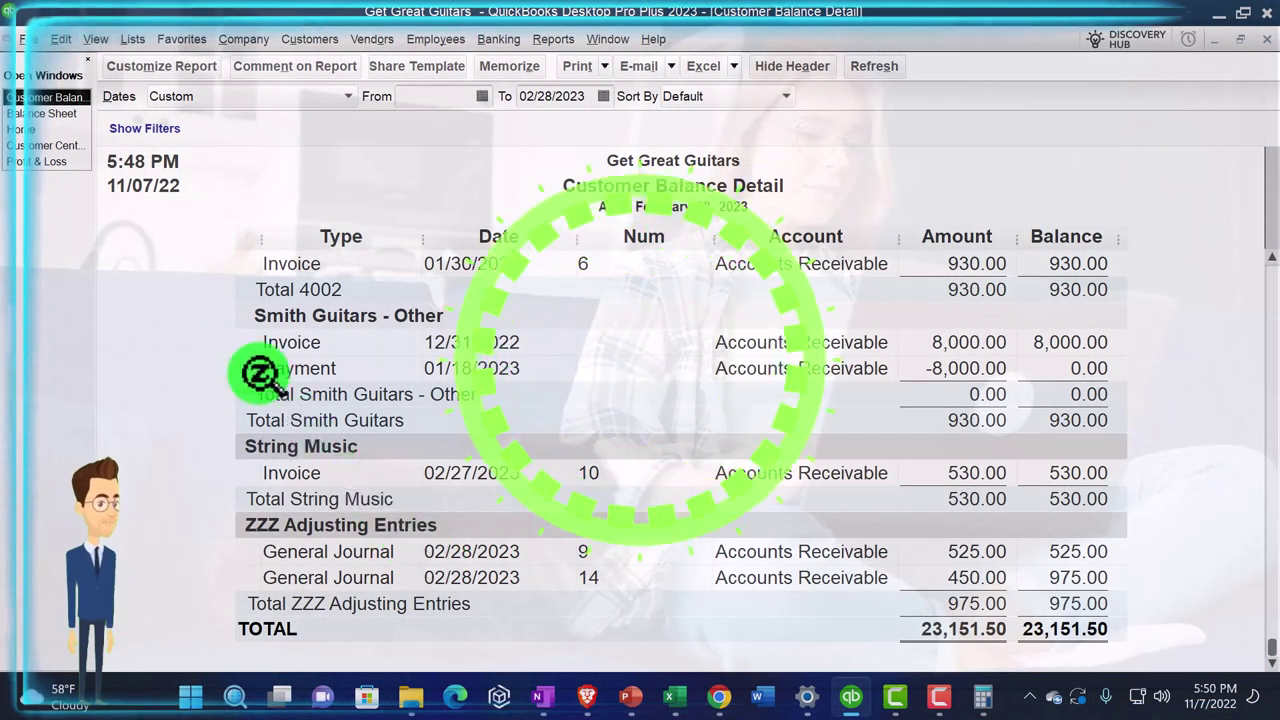
- Review the Eric Music and ZZZ Adjusting Entries customer records in the Customer Center, and close it
{"action": "left_click", "coordinate": [55, 146]}
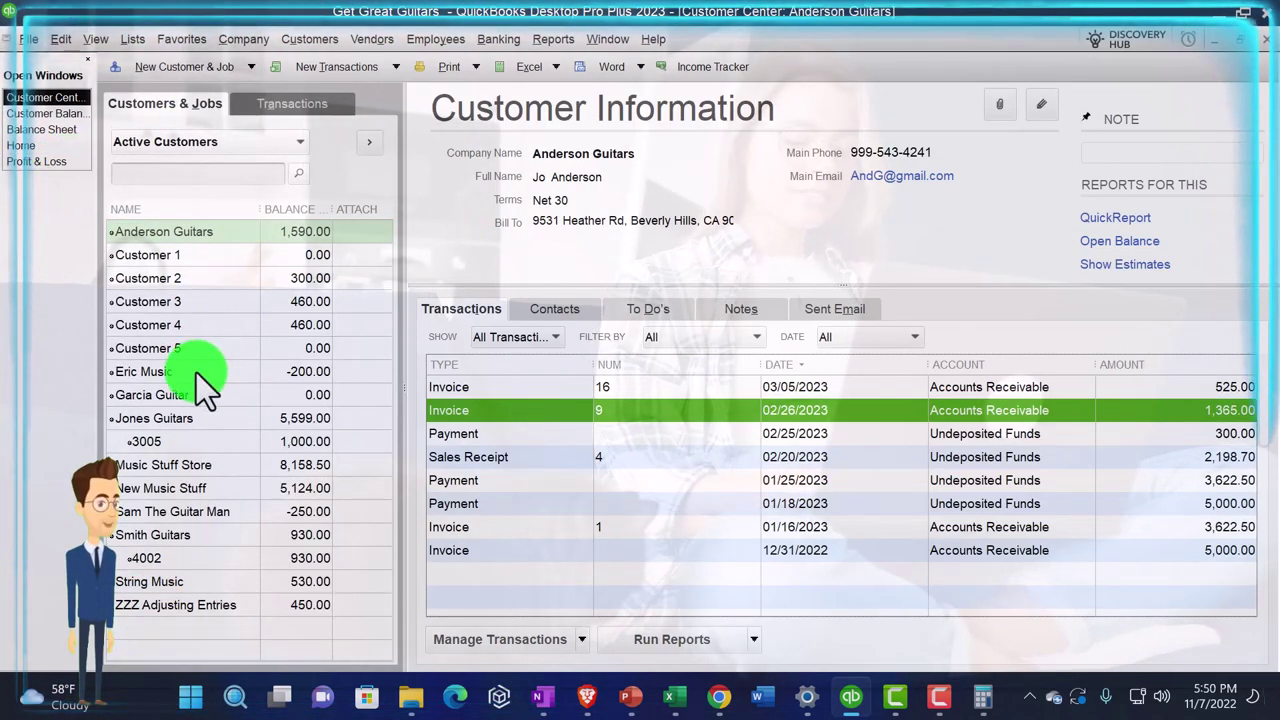
{"action": "left_click", "coordinate": [196, 372]}
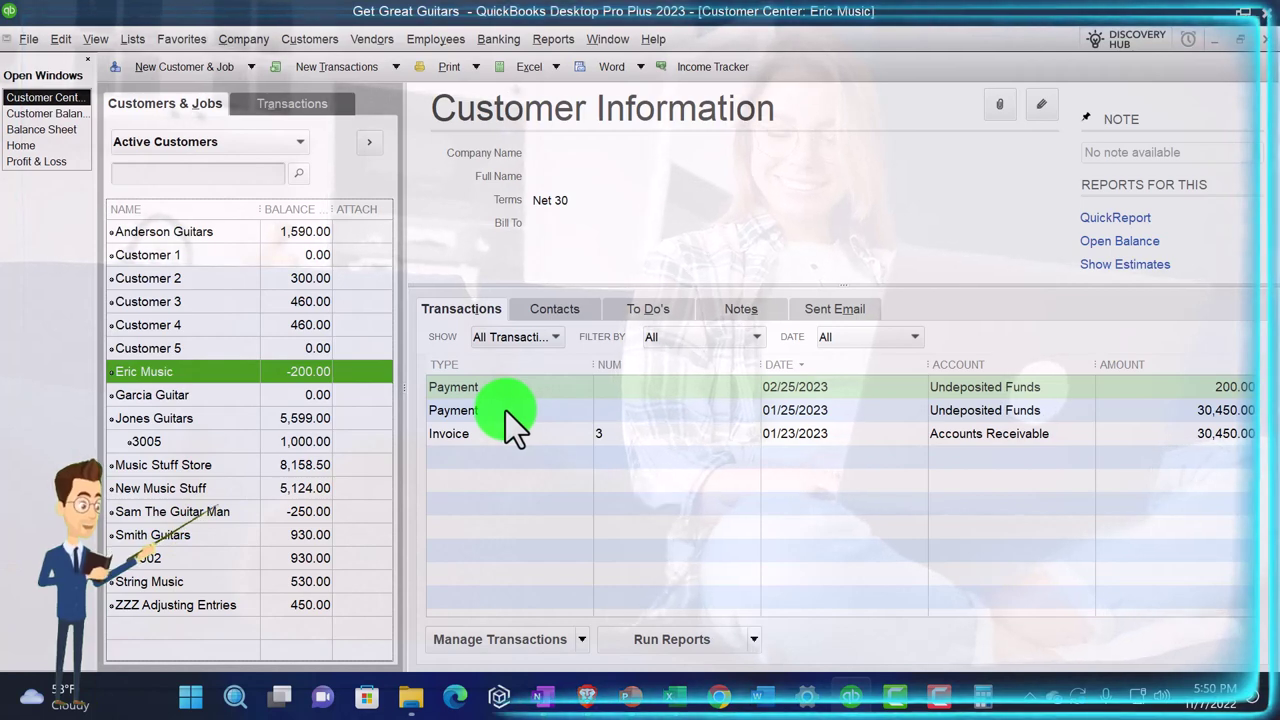
{"action": "left_click", "coordinate": [205, 610]}
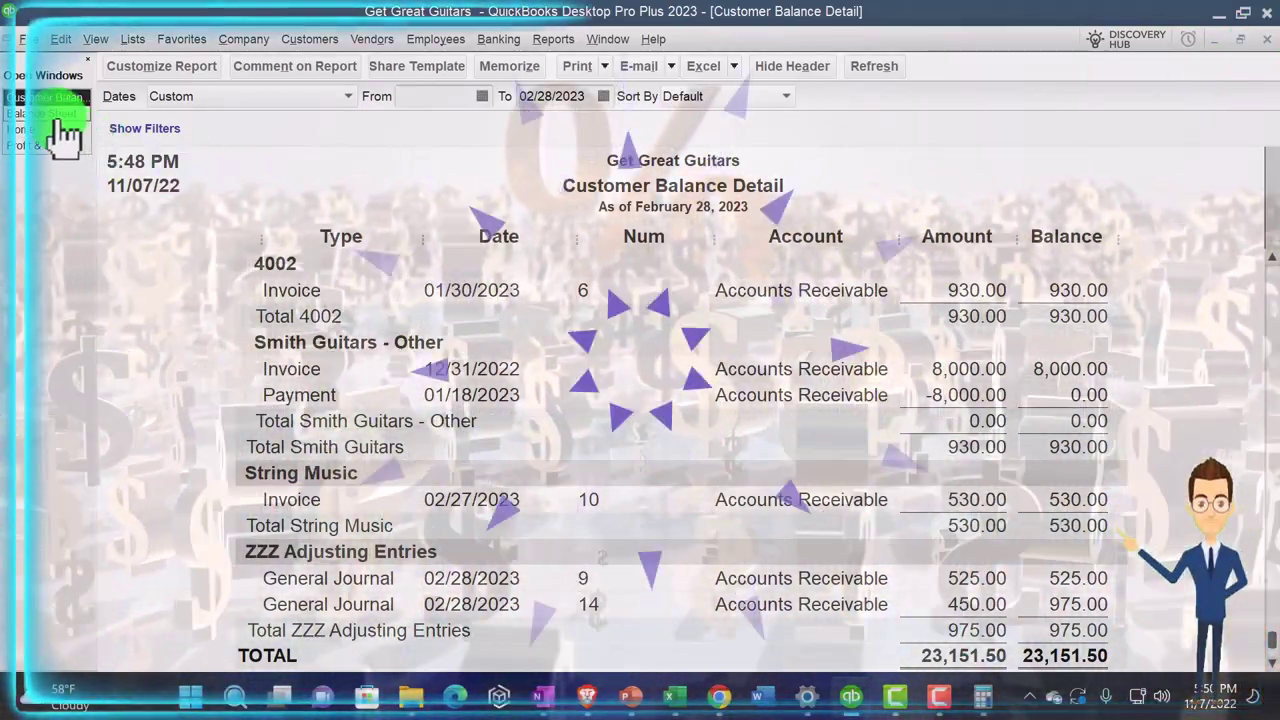
- Recheck the February Unearned Revenue and total liabilities lines on the Balance Sheet
{"action": "left_click", "coordinate": [60, 115]}
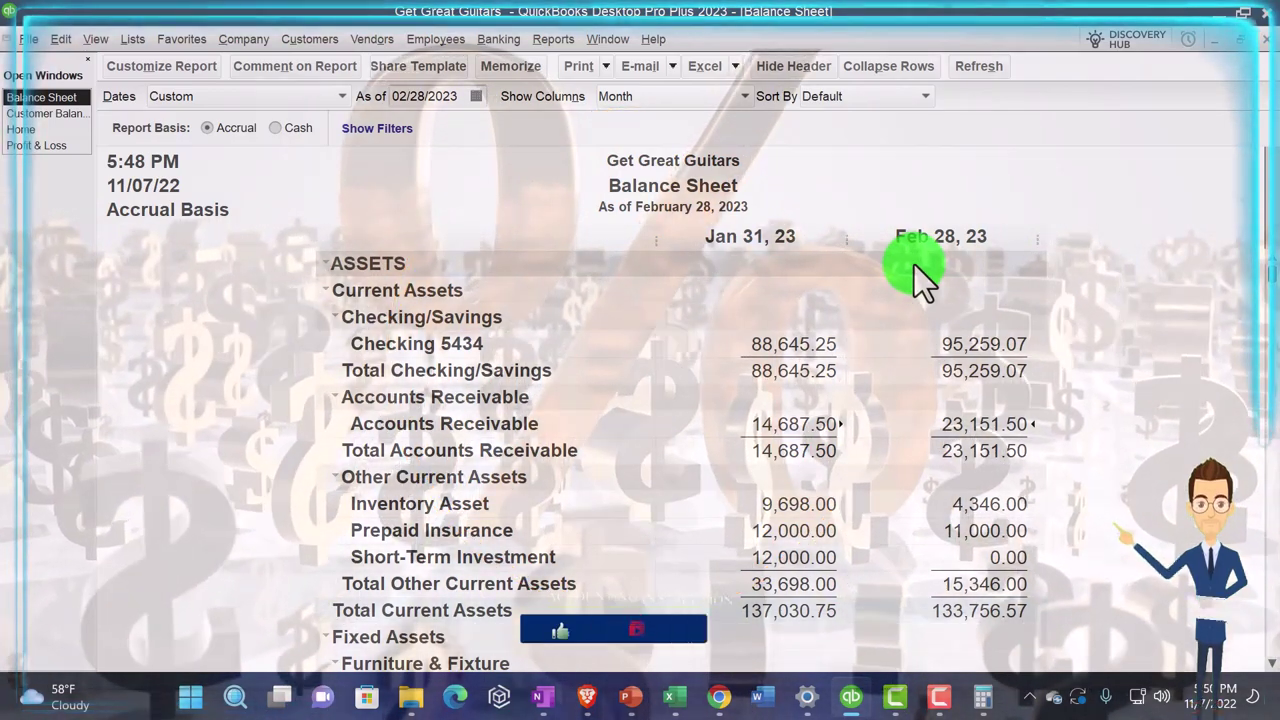
{"action": "scroll", "coordinate": [914, 264], "scroll_direction": "down", "scroll_amount": 6}
{"action": "scroll", "coordinate": [914, 264], "scroll_direction": "down", "scroll_amount": 6}
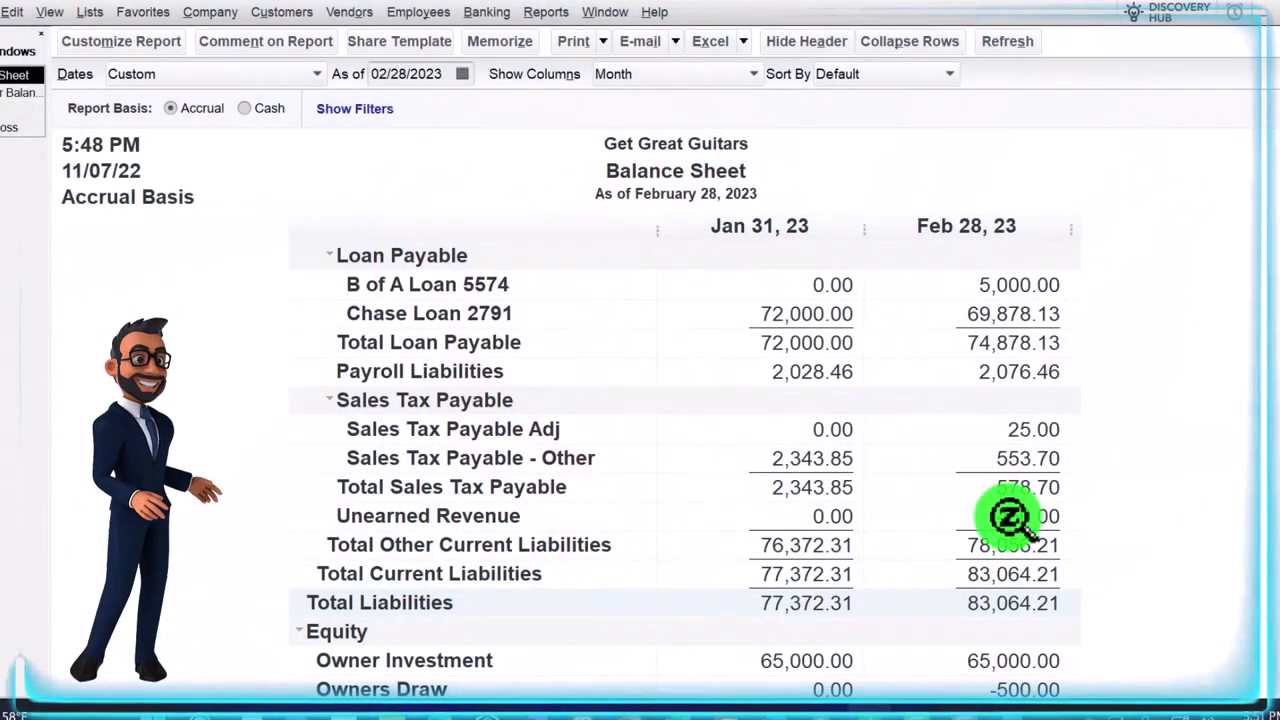
{"action": "scroll", "coordinate": [1010, 518], "scroll_direction": "up", "scroll_amount": 10}
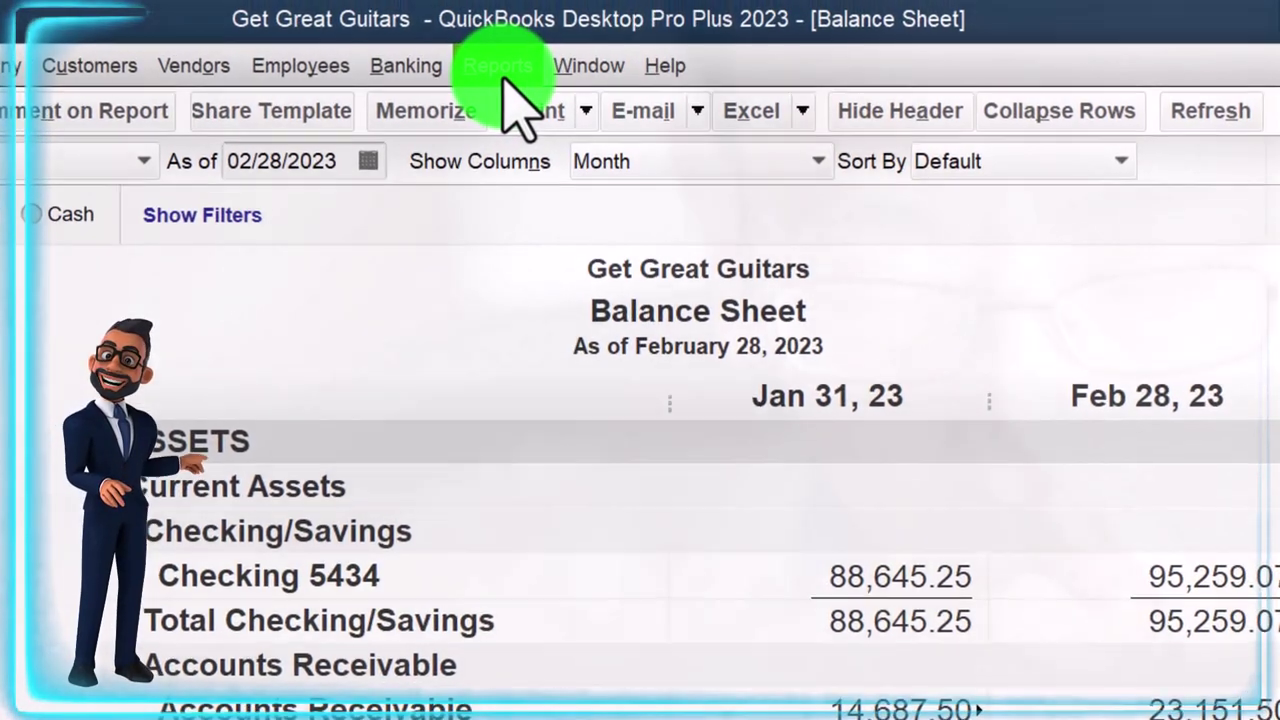
- Open the Journal report and set its date range from 02/28/2023 to 02/28/2023
{"action": "left_click", "coordinate": [546, 11]}
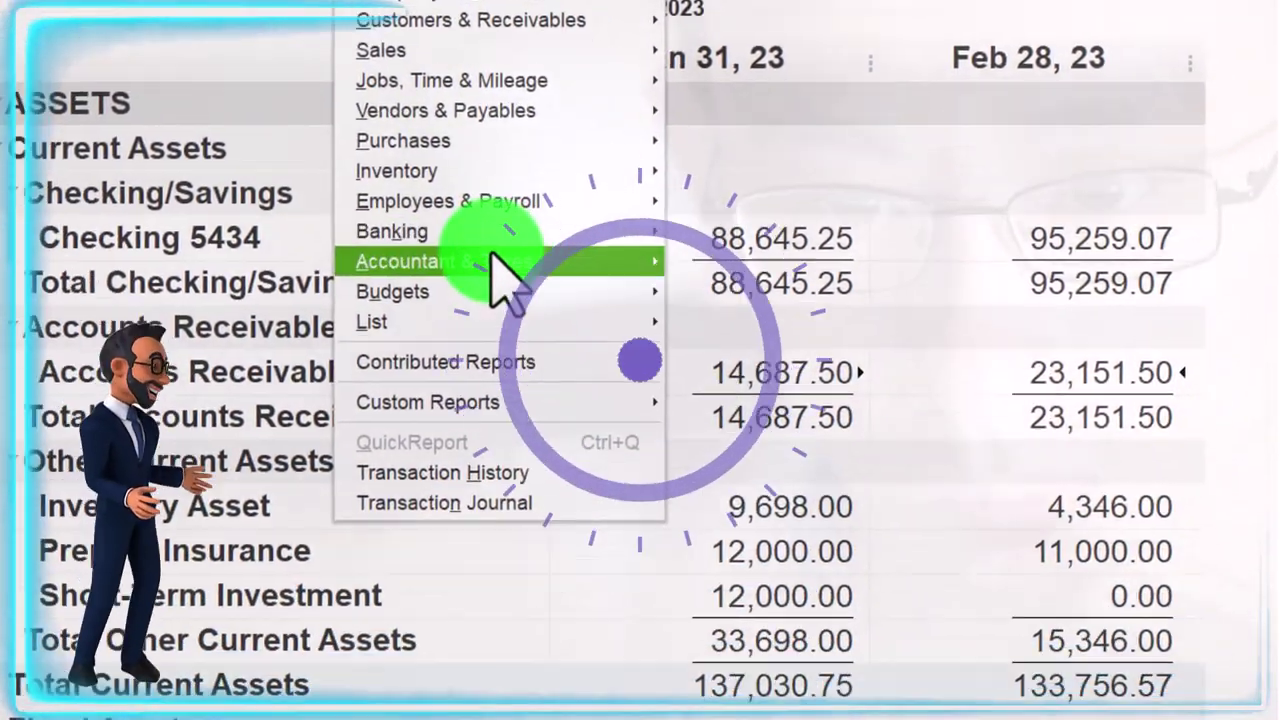
{"action": "mouse_move", "coordinate": [625, 600]}
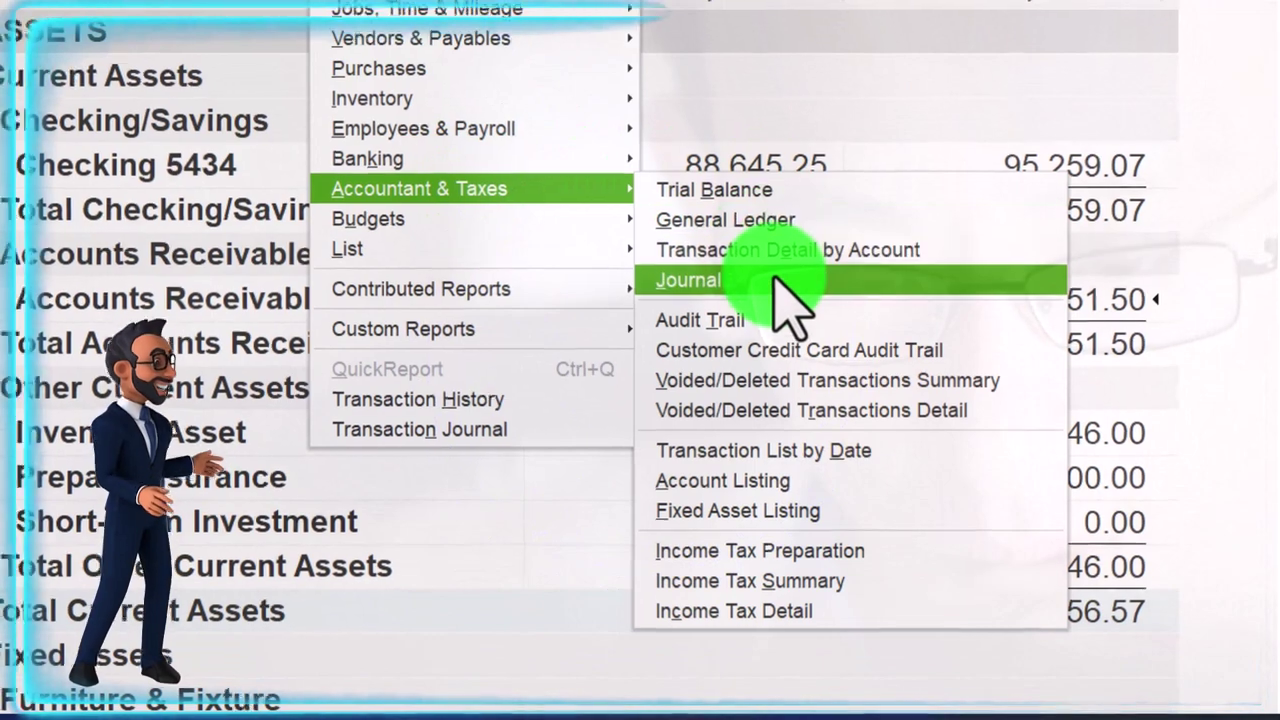
{"action": "left_click", "coordinate": [775, 278]}
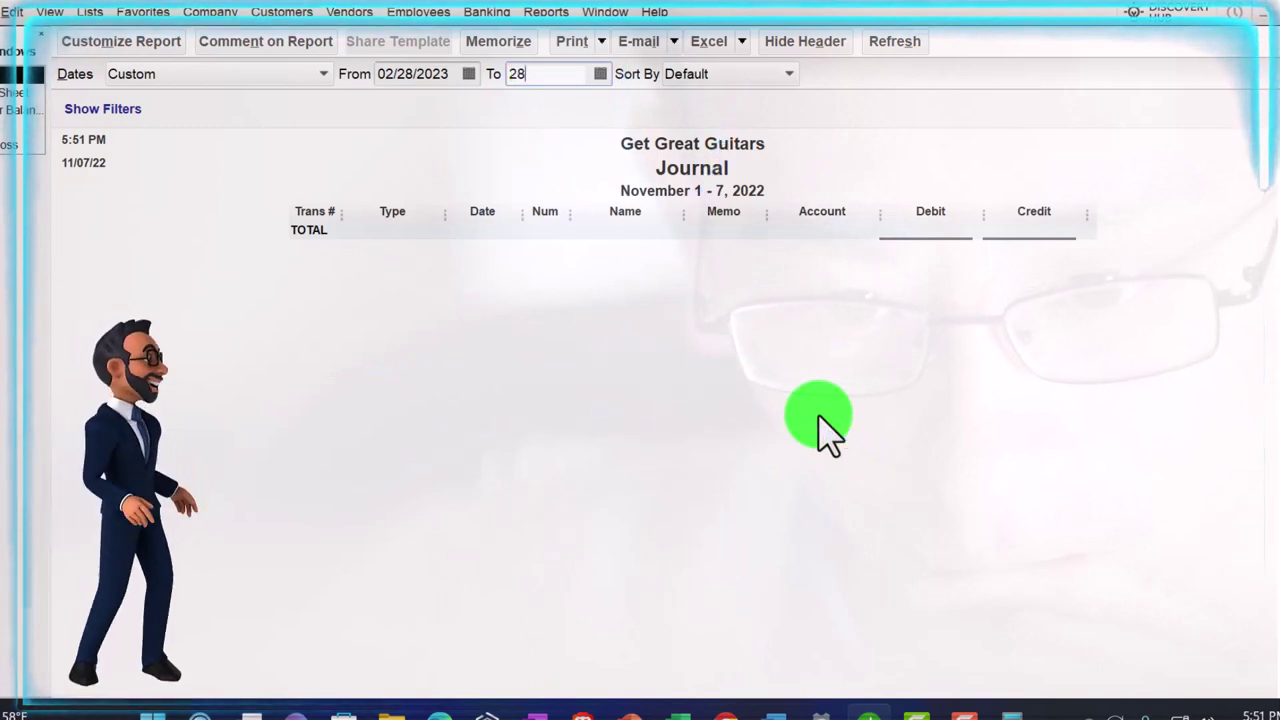
{"action": "type", "text": "02/28/2"}
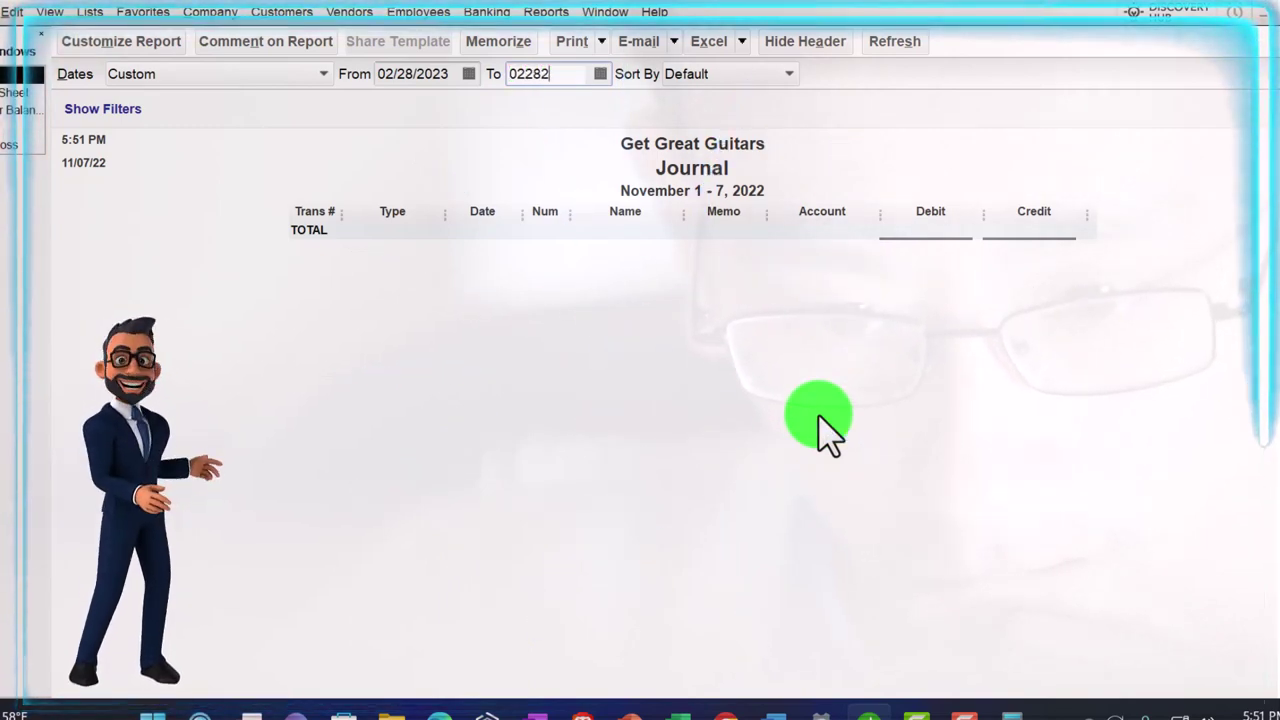
{"action": "type", "text": "023"}
{"action": "key", "text": "Tab"}
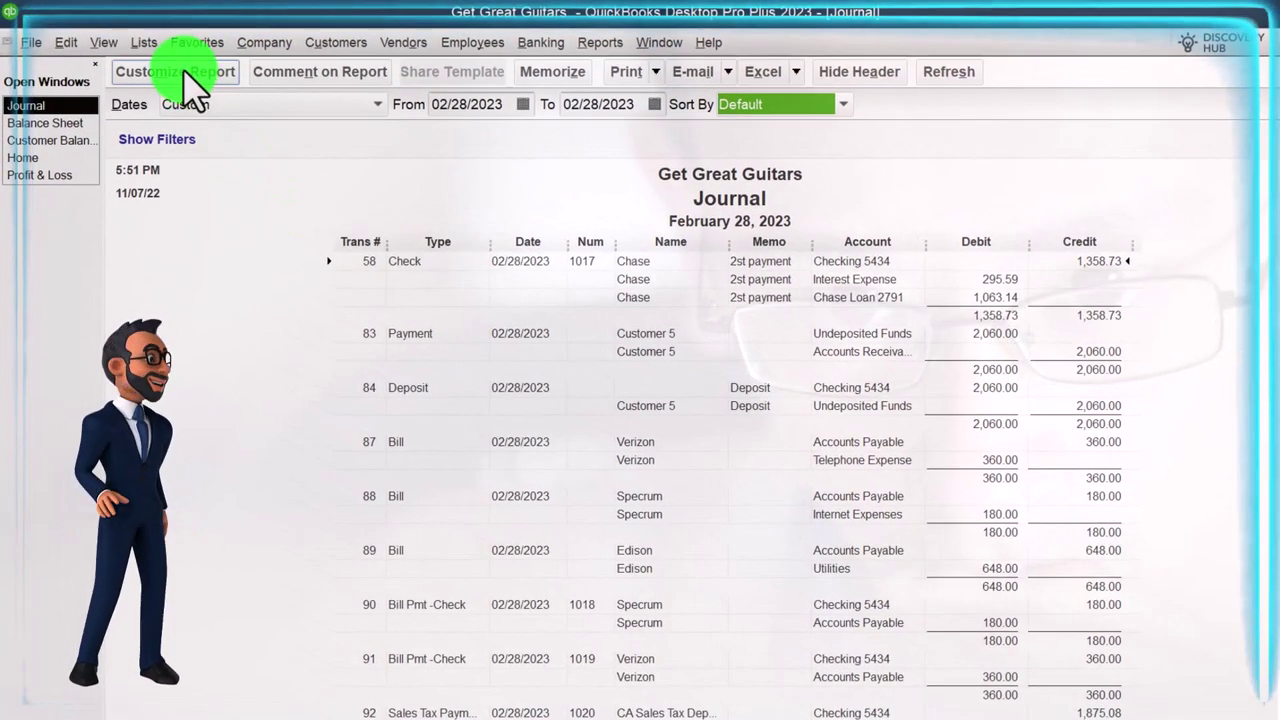
- Customize the Journal report with a TransactionType filter set to Journal
{"action": "left_click", "coordinate": [190, 72]}
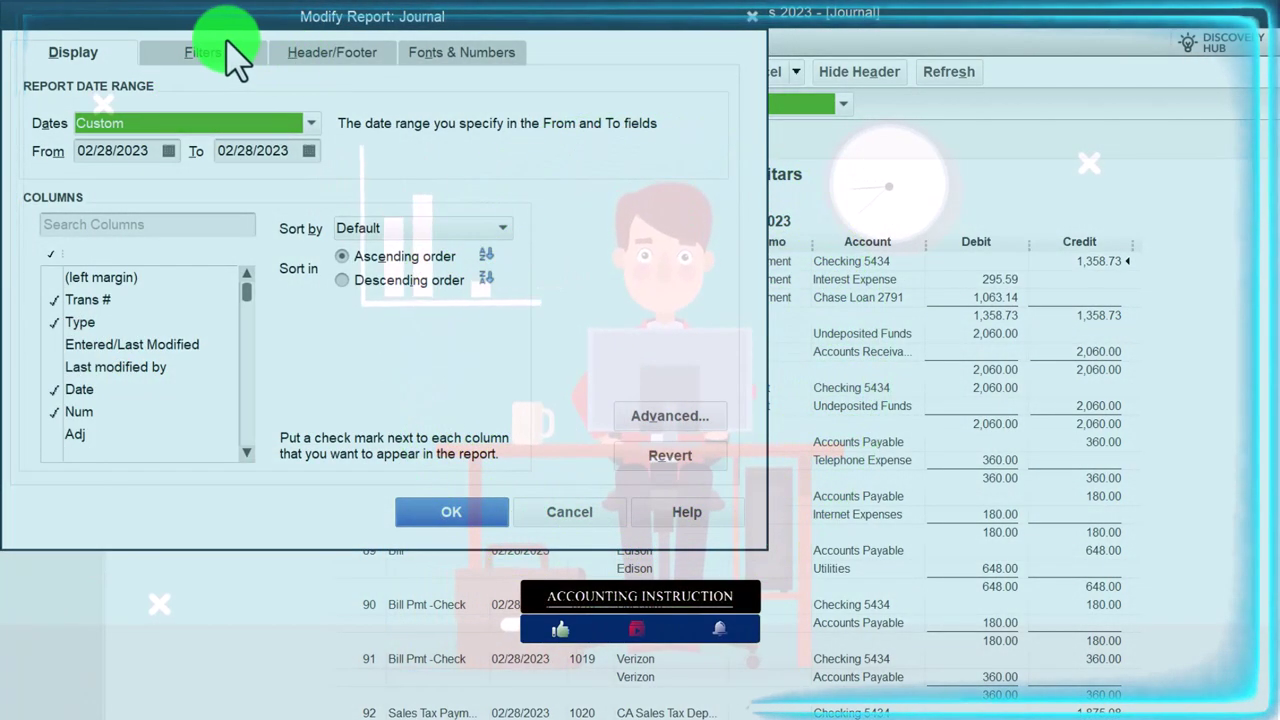
{"action": "left_click", "coordinate": [206, 55]}
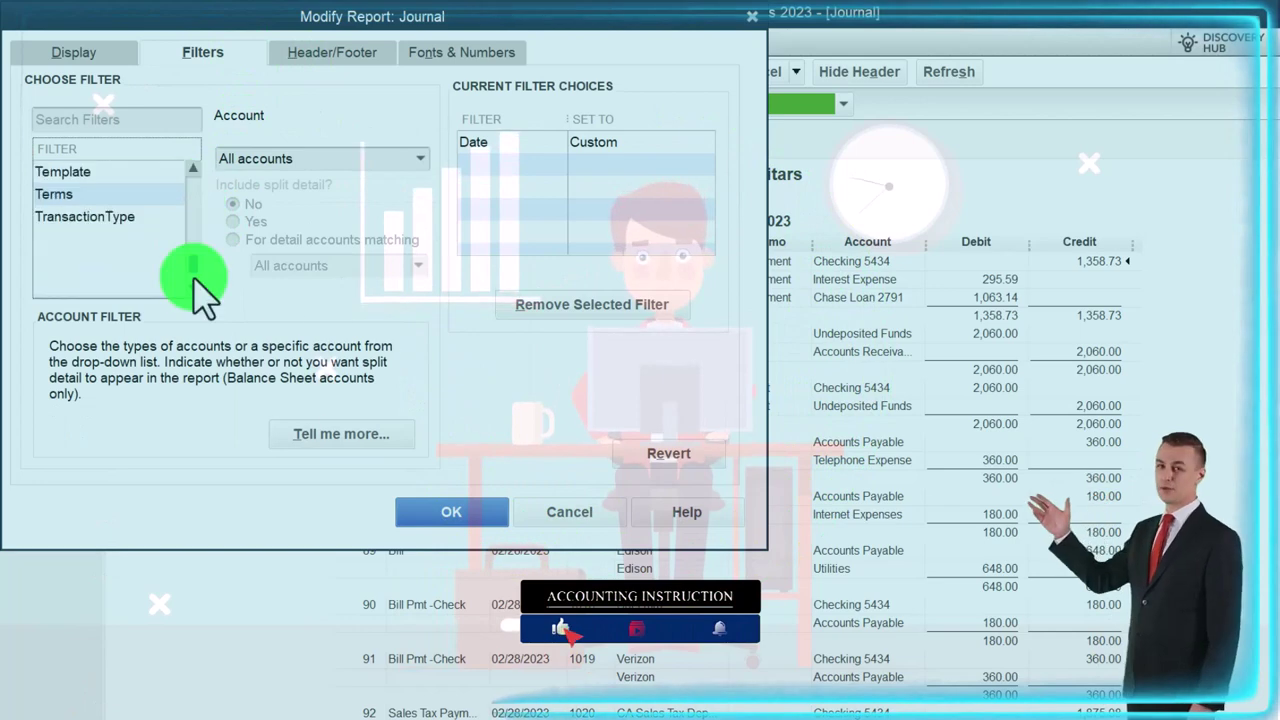
{"action": "left_click", "coordinate": [90, 172]}
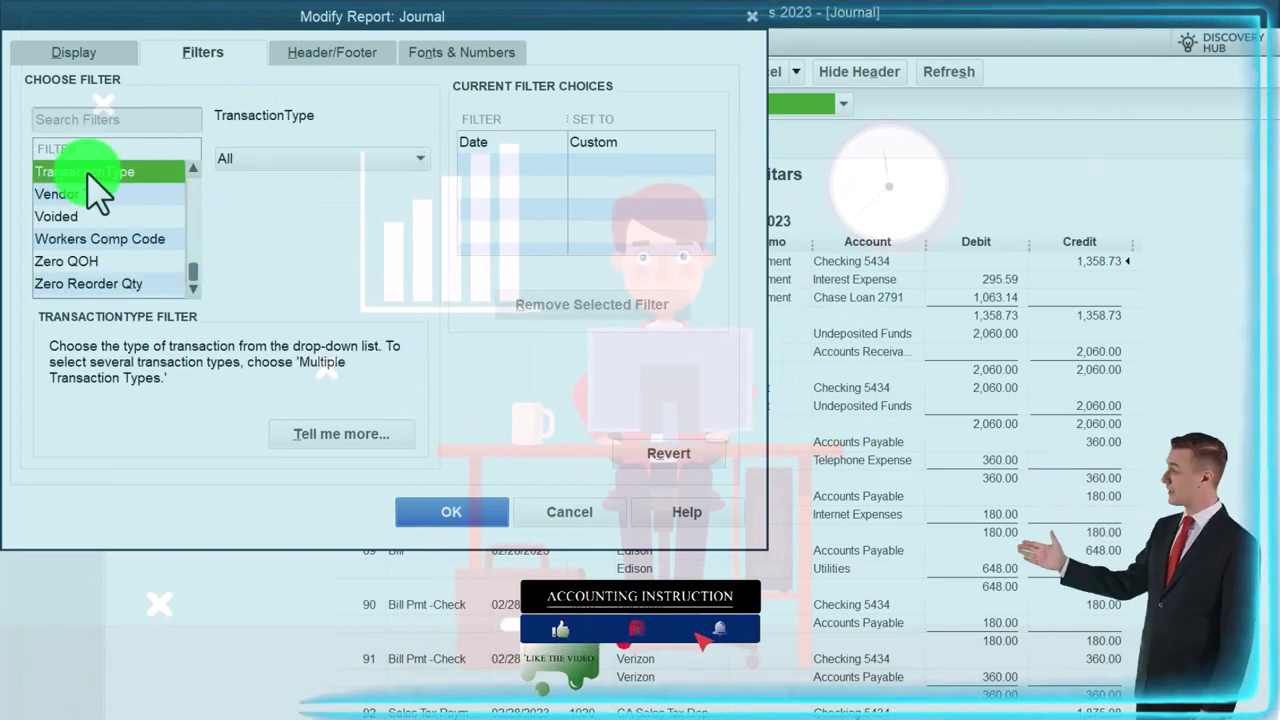
{"action": "left_click", "coordinate": [310, 160]}
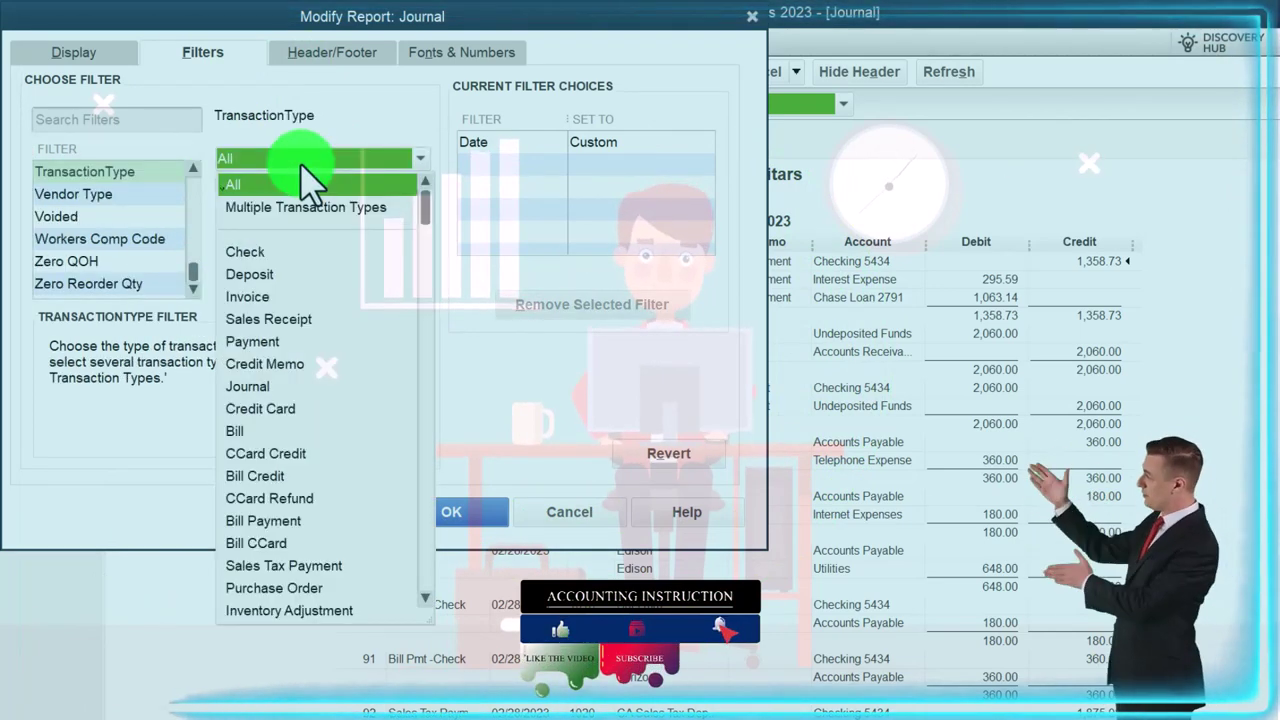
{"action": "left_click", "coordinate": [250, 386]}
- Enlarge the Journal report's column label font, extend the change to the related text, and apply the report modifications
{"action": "left_click", "coordinate": [463, 52]}
{"action": "left_click", "coordinate": [333, 328]}
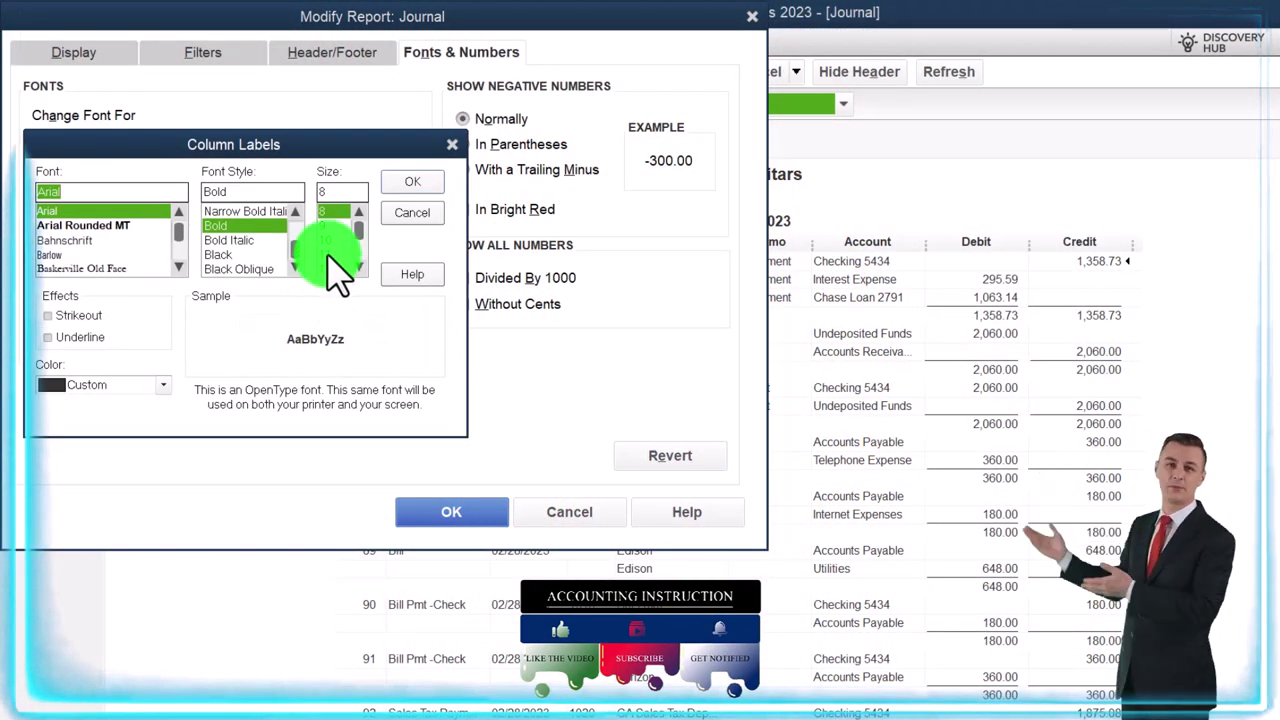
{"action": "left_click", "coordinate": [405, 190]}
{"action": "left_click", "coordinate": [606, 234]}
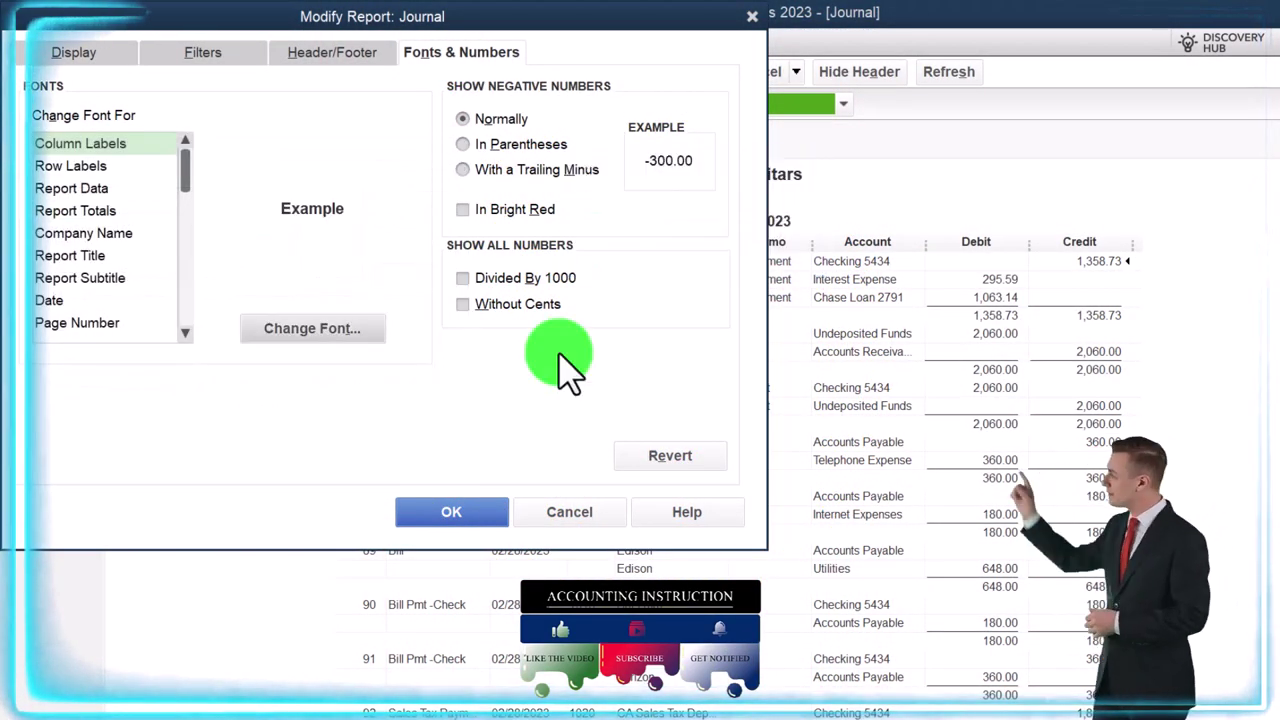
{"action": "left_click", "coordinate": [484, 514]}
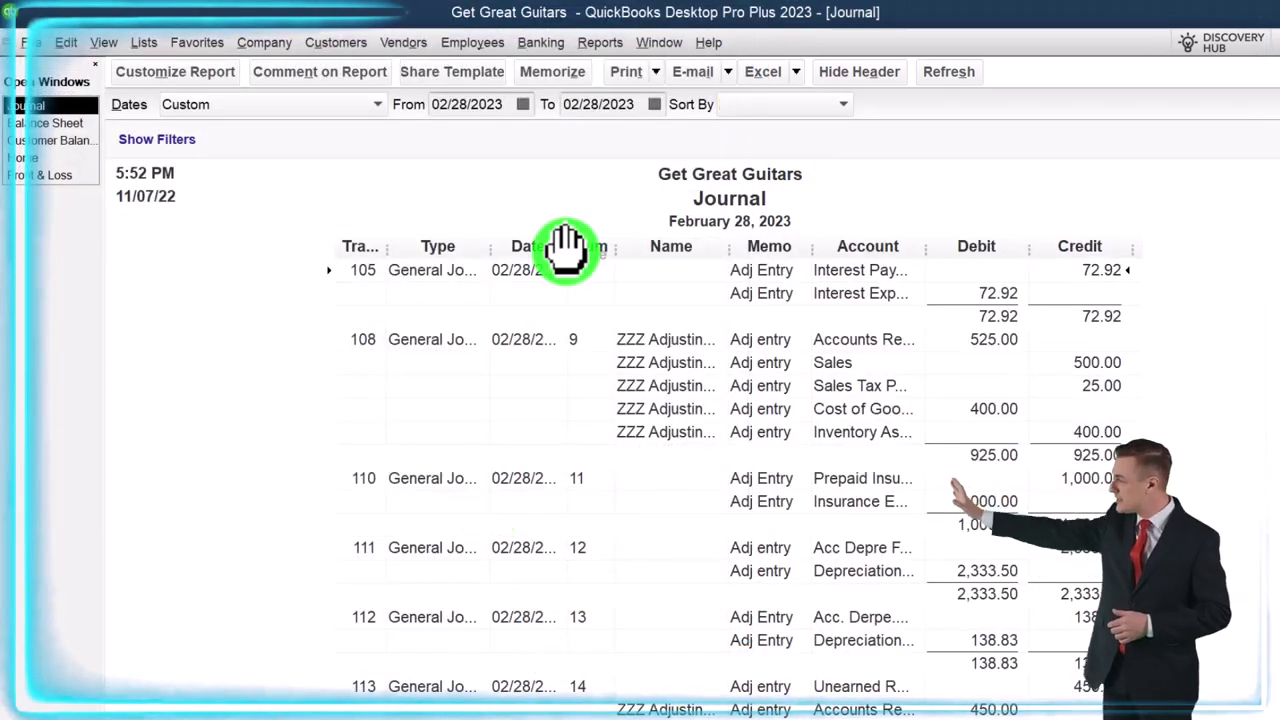
- Widen the Journal report's columns to make the types, dates and account names readable, and review the February 28 adjusting entries
{"action": "left_click_drag", "start_coordinate": [581, 253], "coordinate": [590, 250]}
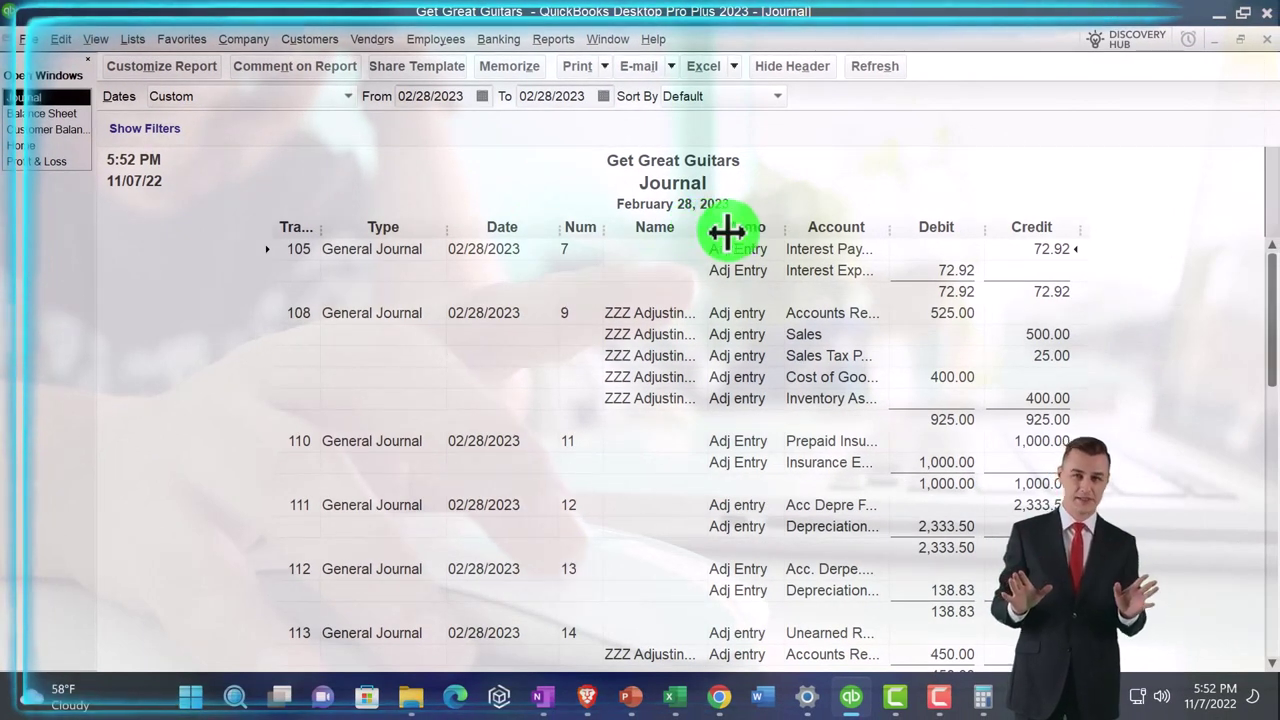
{"action": "left_click_drag", "start_coordinate": [731, 230], "coordinate": [963, 234]}
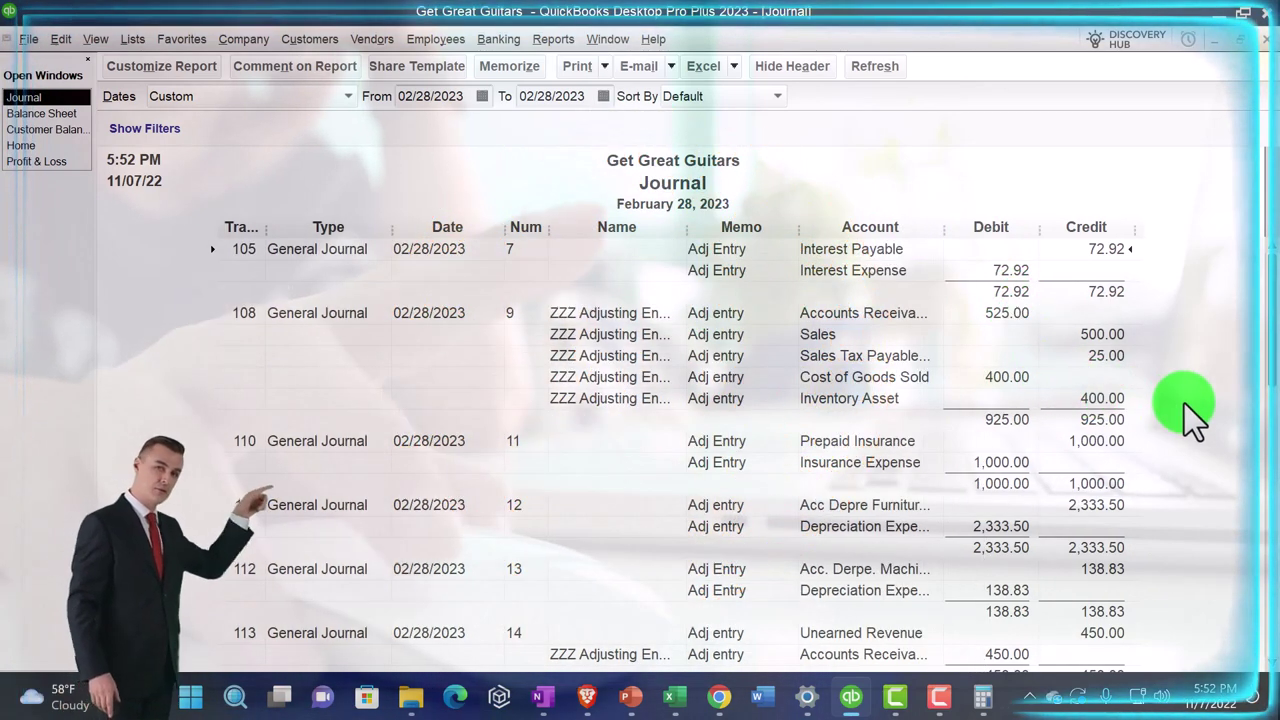
{"action": "scroll", "coordinate": [1184, 403], "scroll_direction": "down", "scroll_amount": 2}
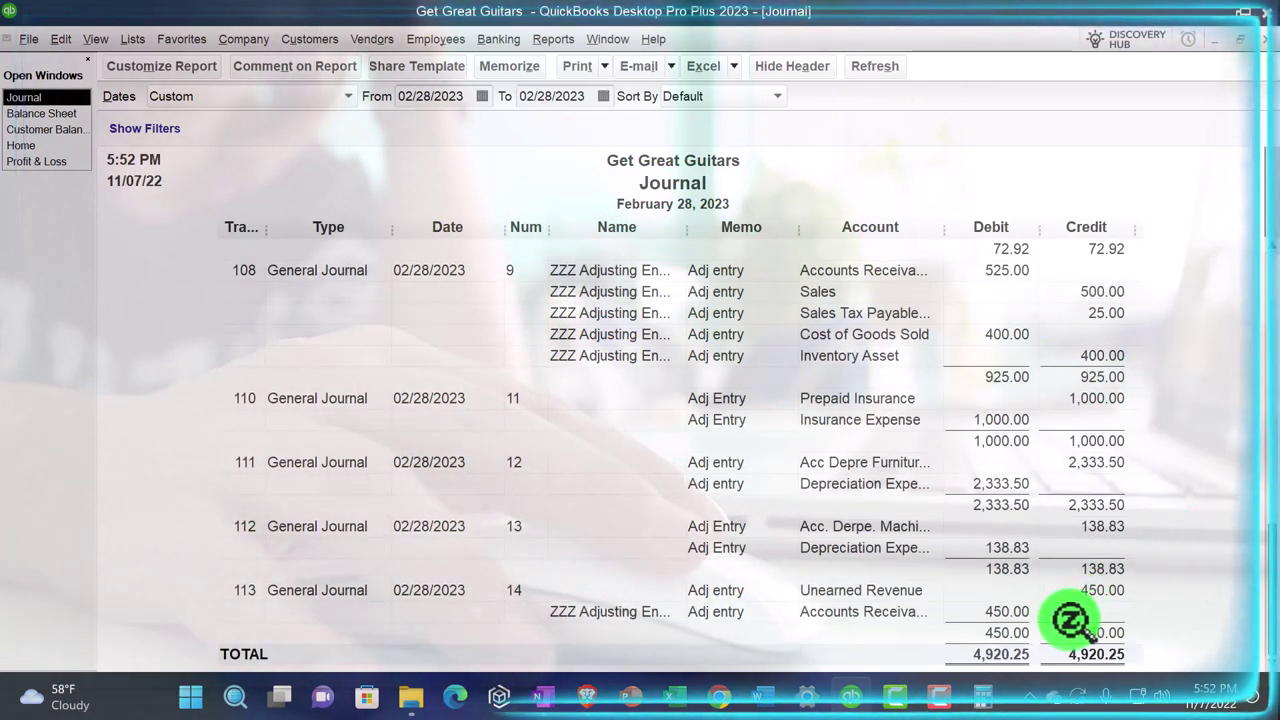
{"action": "scroll", "coordinate": [1070, 620], "scroll_direction": "up", "scroll_amount": 1}
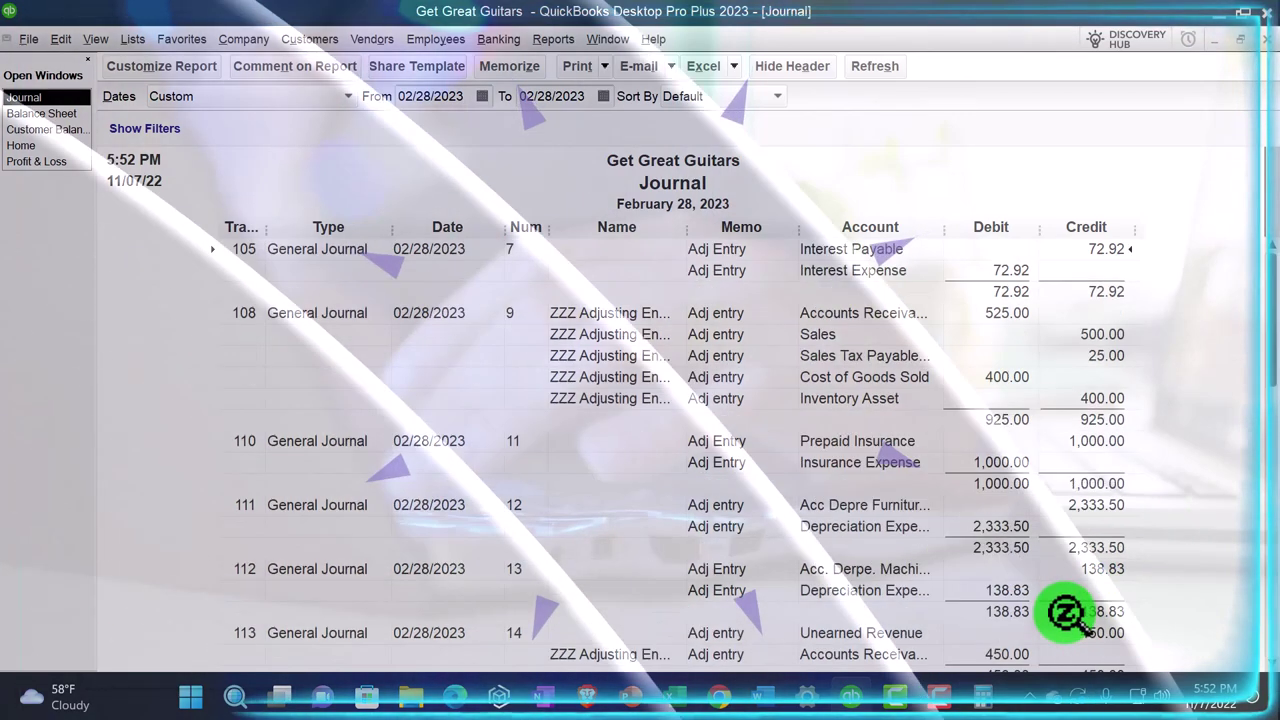
- Set the Journal report's date range from 03/01/2023 to 03/01/2023 to list the reversing entries
{"action": "left_click_drag", "start_coordinate": [471, 97], "coordinate": [313, 85]}
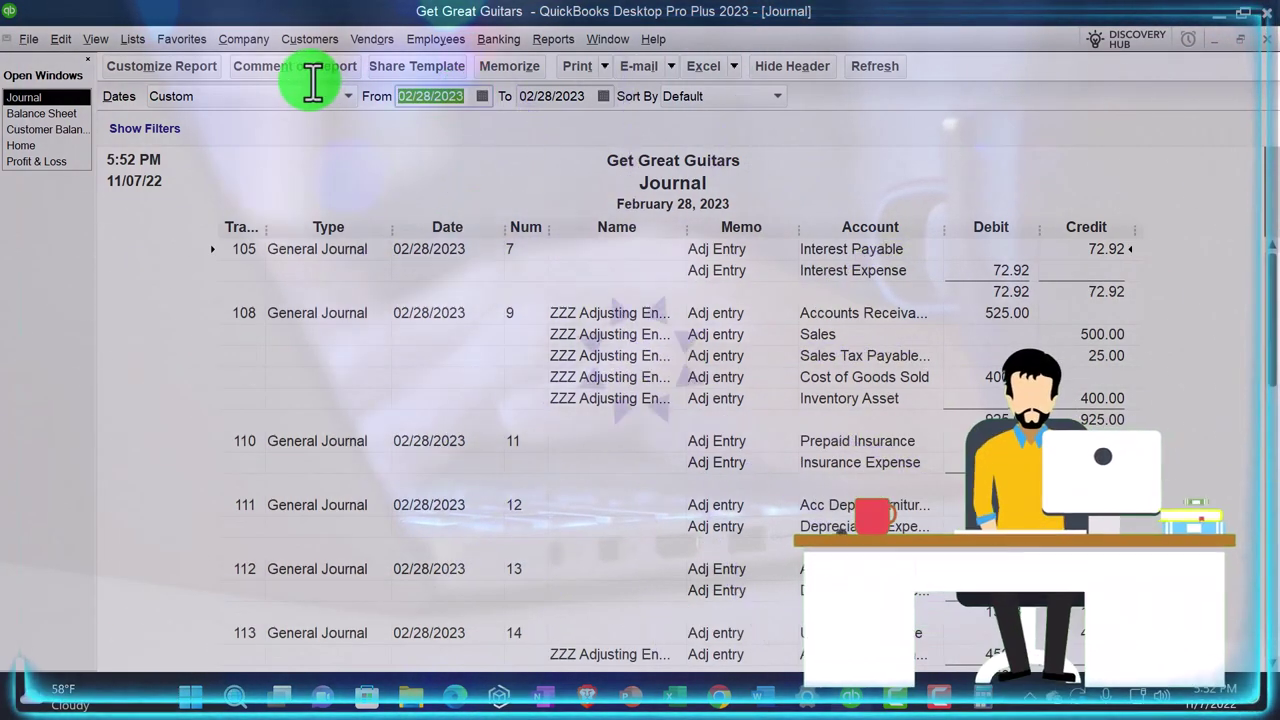
{"action": "type", "text": "03/01/2023"}
{"action": "key", "text": "Tab"}
{"action": "type", "text": "03/01/2023"}
{"action": "key", "text": "Tab"}
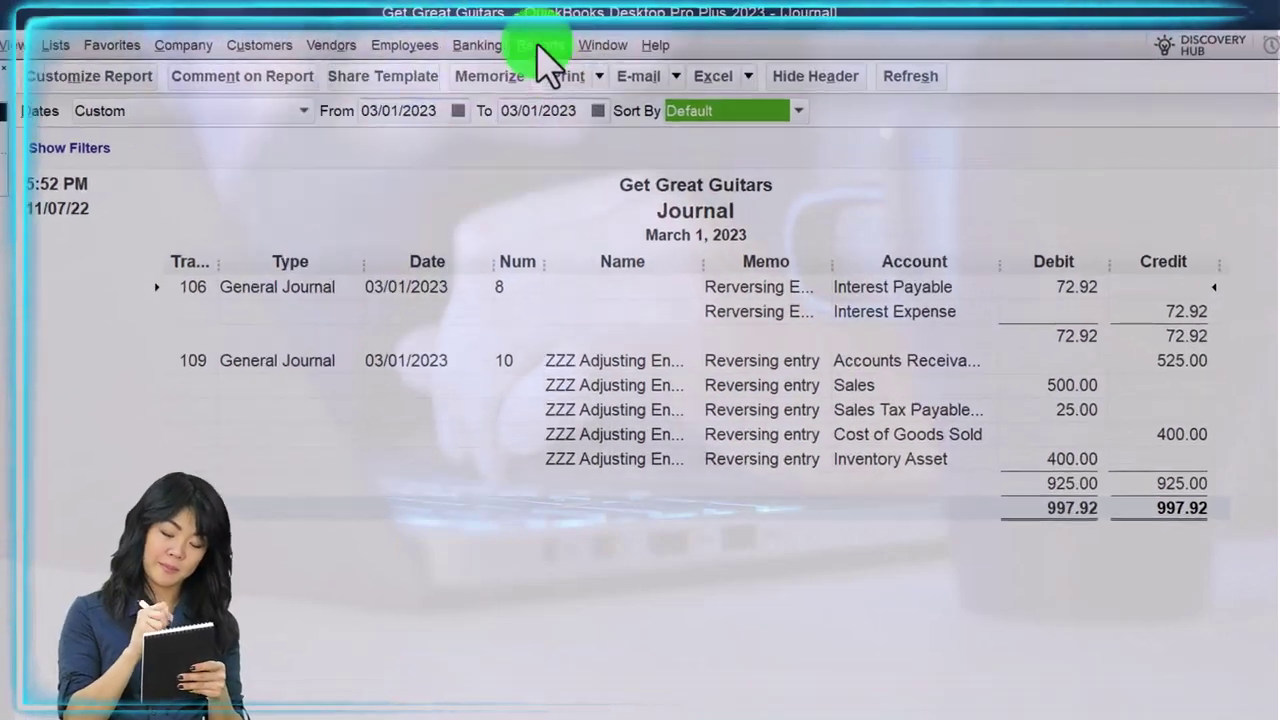
- Open the Trial Balance report and enter 01/01/2028 as its start date and 02/28/2023 as its end date
{"action": "left_click", "coordinate": [553, 39]}
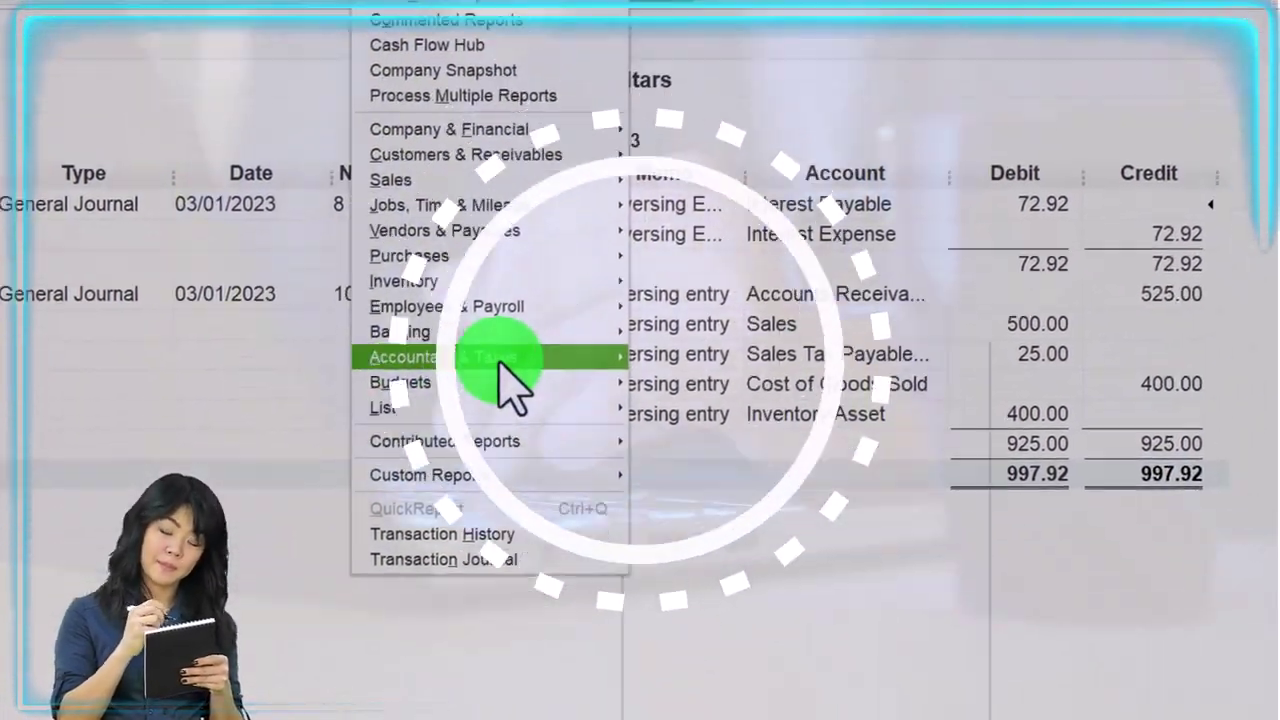
{"action": "mouse_move", "coordinate": [650, 503]}
{"action": "left_click", "coordinate": [805, 503]}
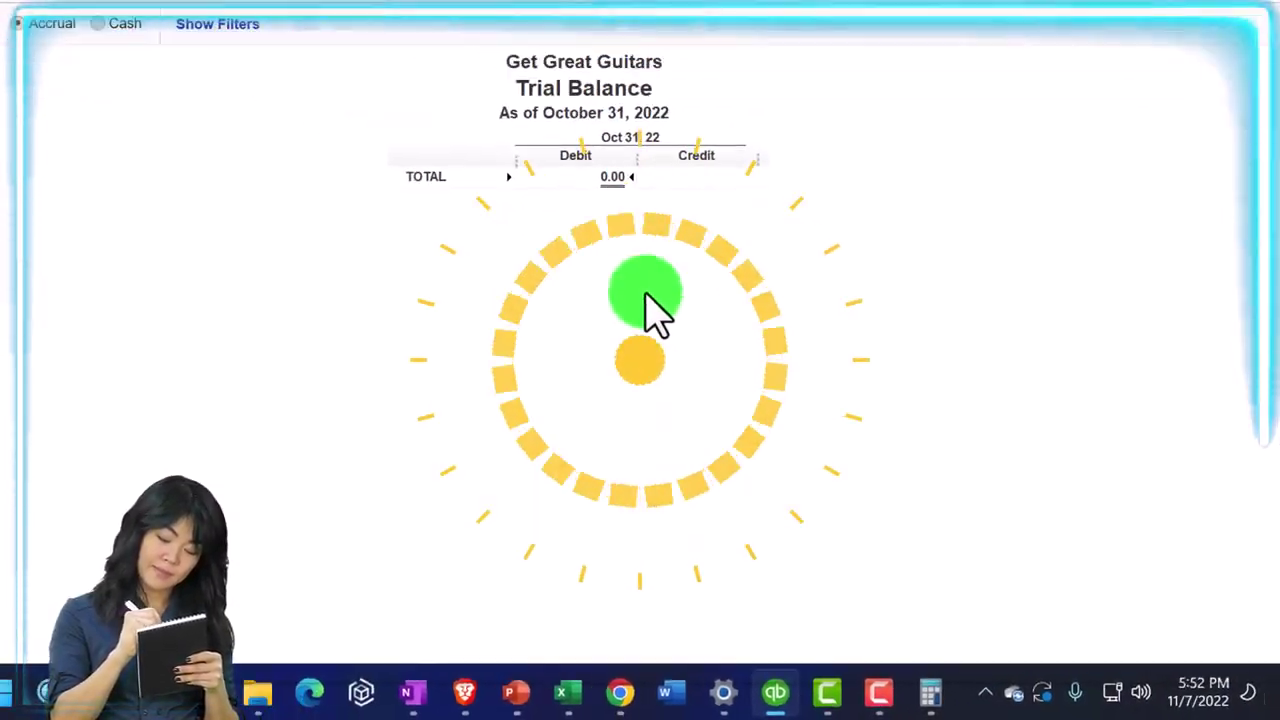
{"action": "type", "text": "0"}
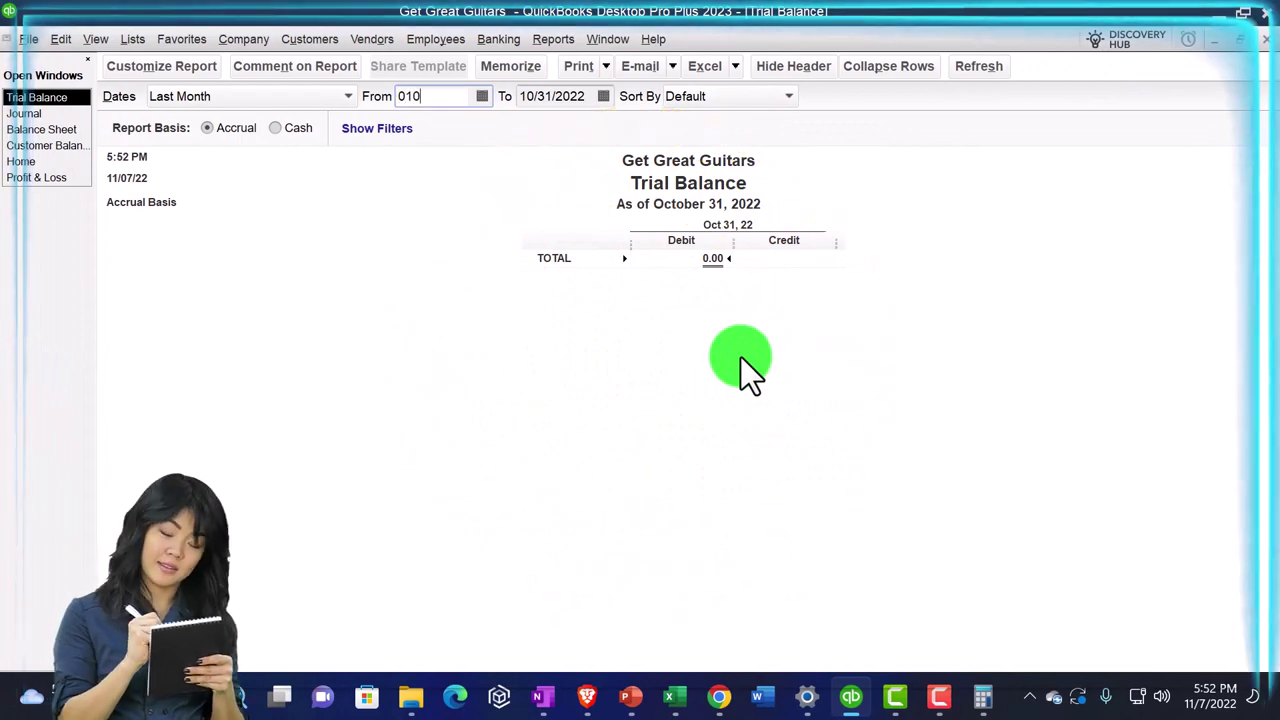
{"action": "type", "text": "1/01/2028"}
{"action": "key", "text": "Tab"}
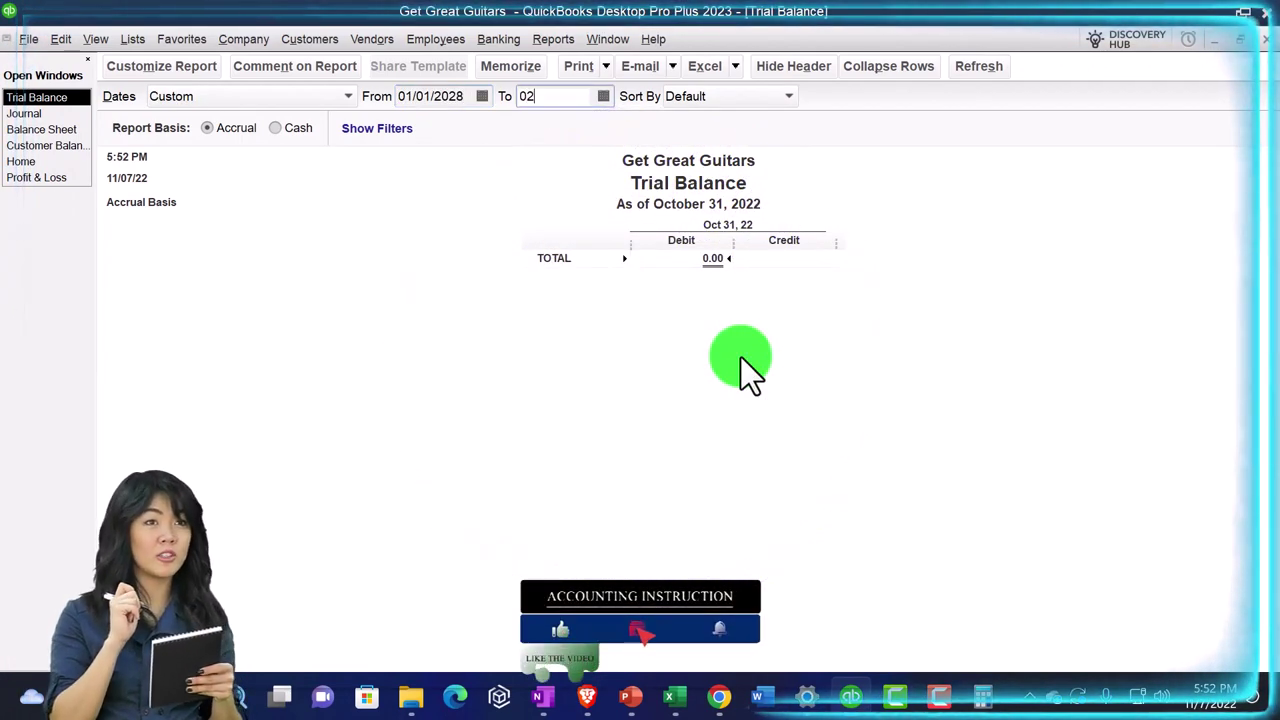
{"action": "type", "text": "02/28/2"}
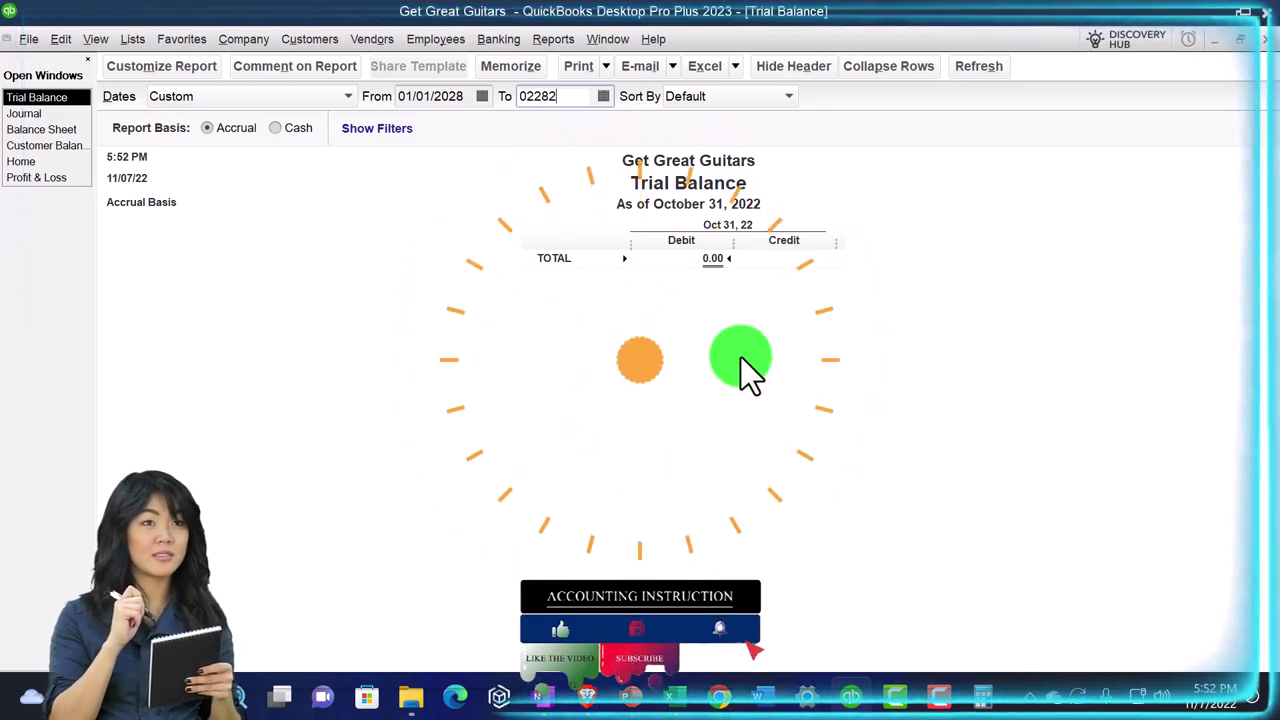
{"action": "type", "text": "023"}
{"action": "key", "text": "Tab"}
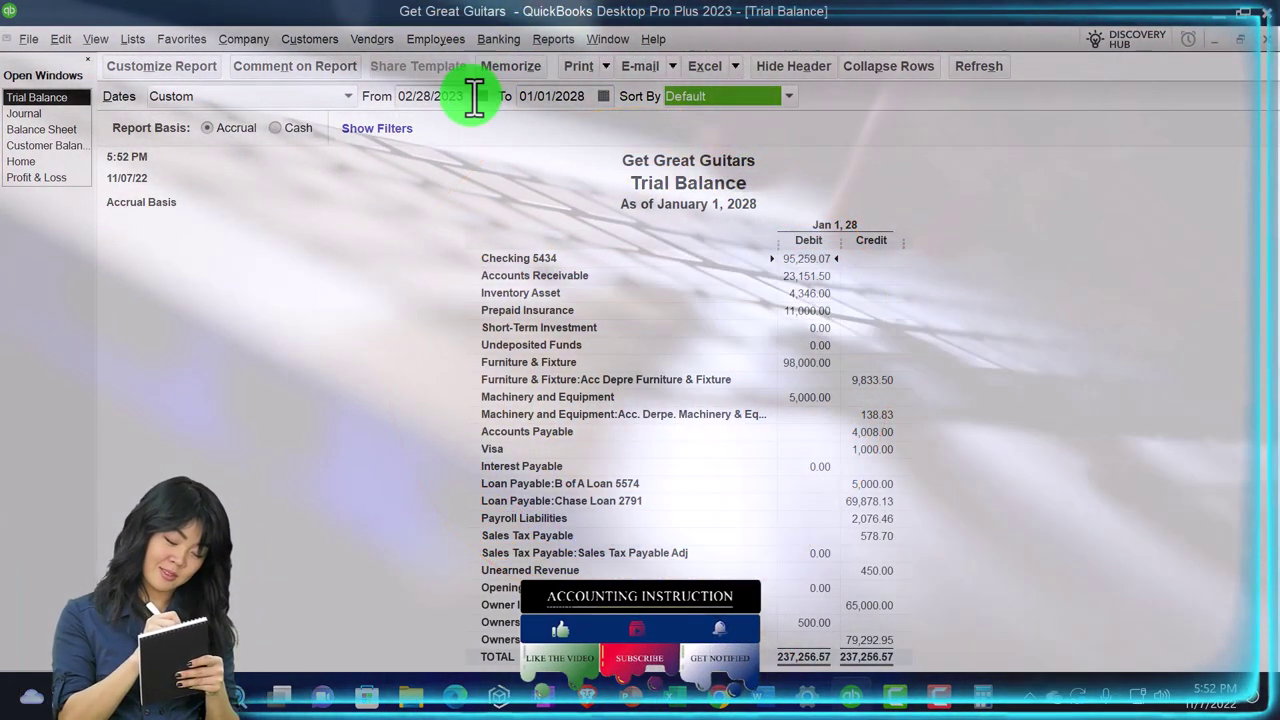
- Correct the Trial Balance date range to run from 01/01/2023 to 02/28/2023
{"action": "left_click", "coordinate": [465, 96]}
{"action": "type", "text": "01"}
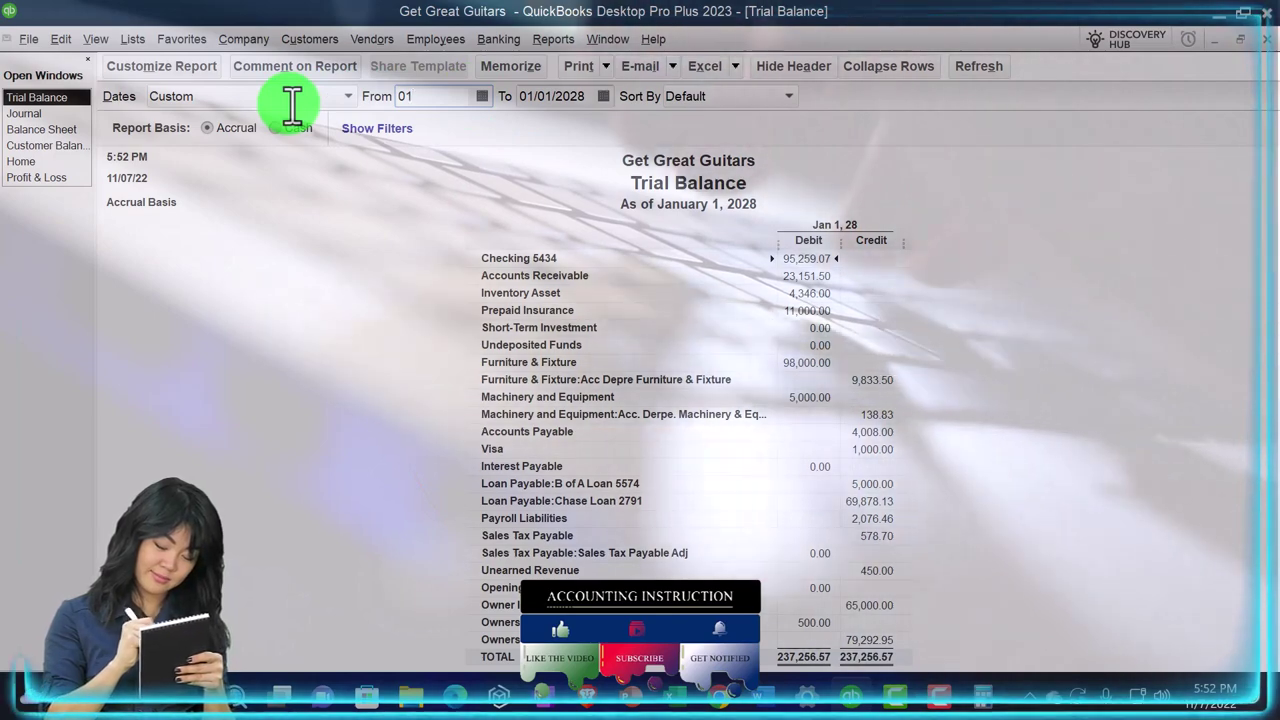
{"action": "type", "text": "/01/2023"}
{"action": "key", "text": "Tab"}
{"action": "type", "text": "0"}
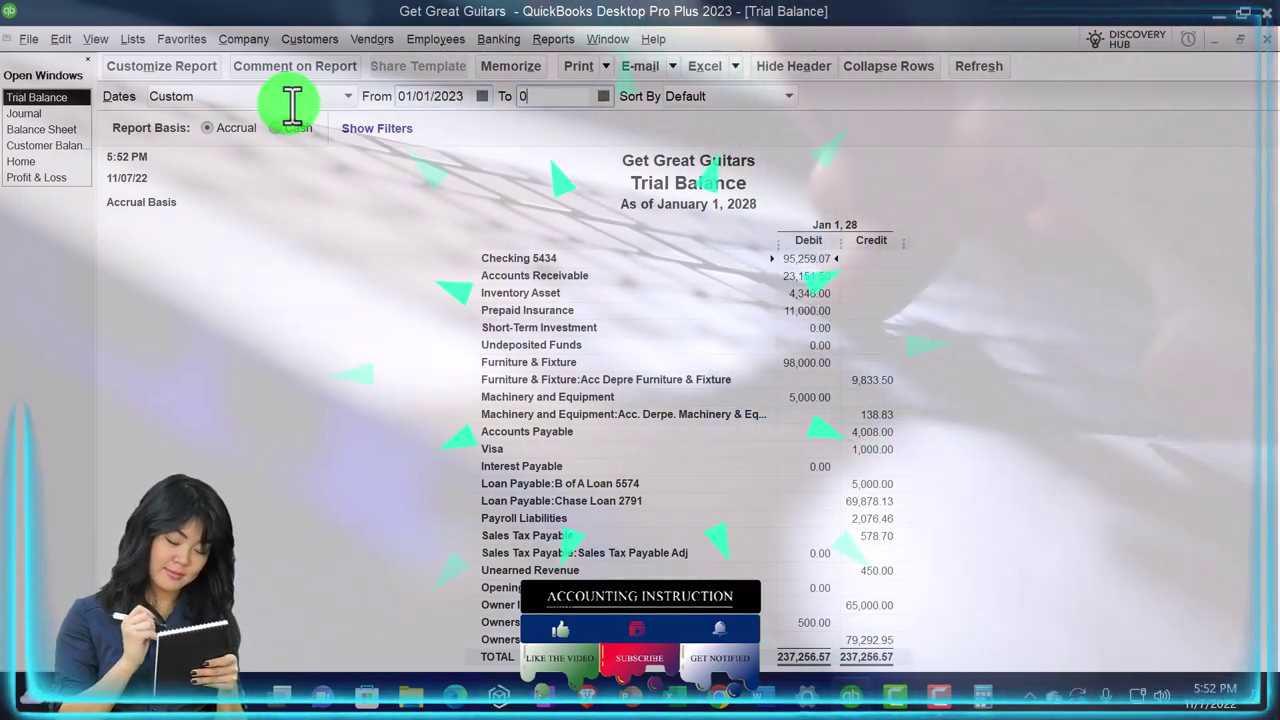
{"action": "type", "text": "2/28/2023"}
{"action": "key", "text": "Tab"}
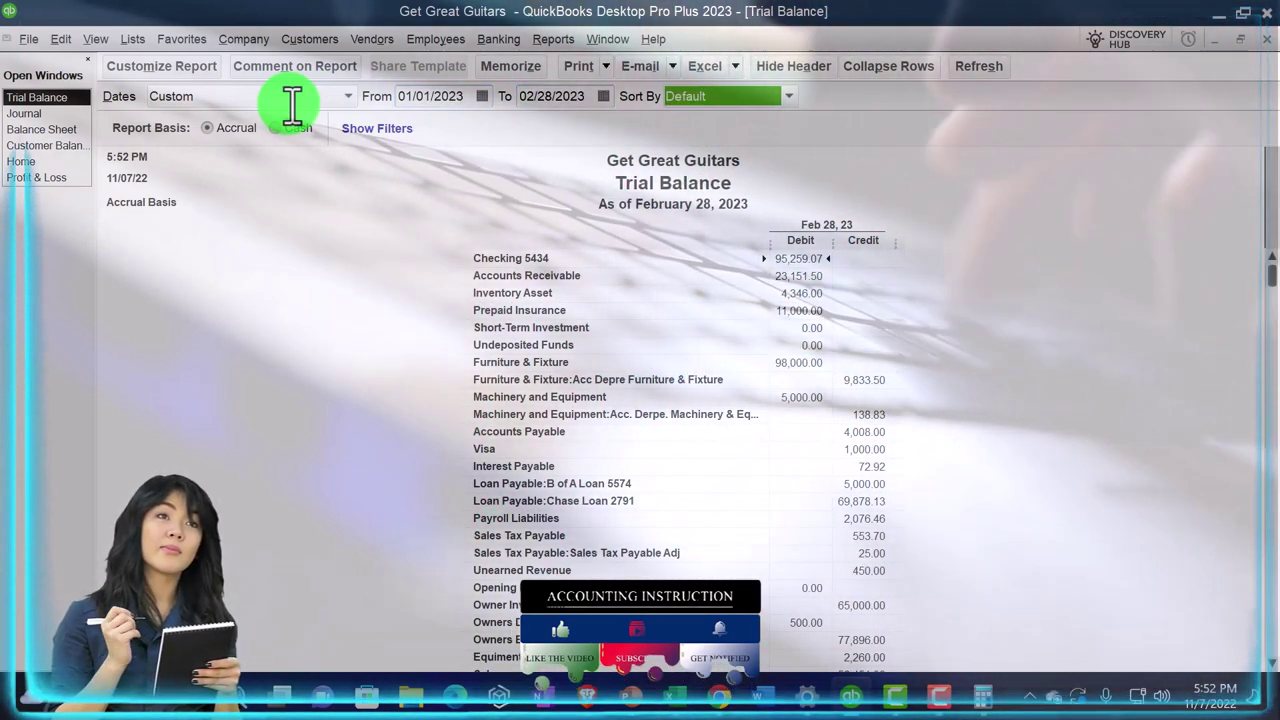
- Set the Trial Balance's column label font to size 16, extend the change to the related text, and apply it
{"action": "left_click", "coordinate": [192, 66]}
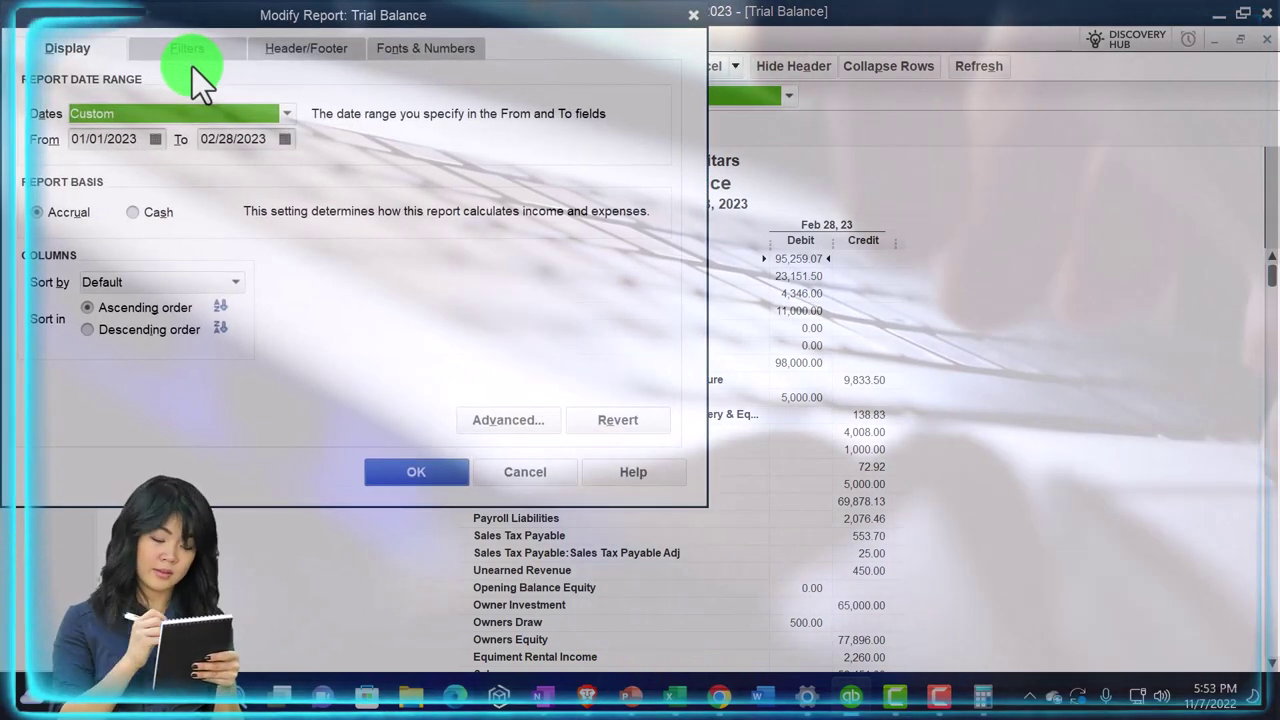
{"action": "left_click", "coordinate": [395, 50]}
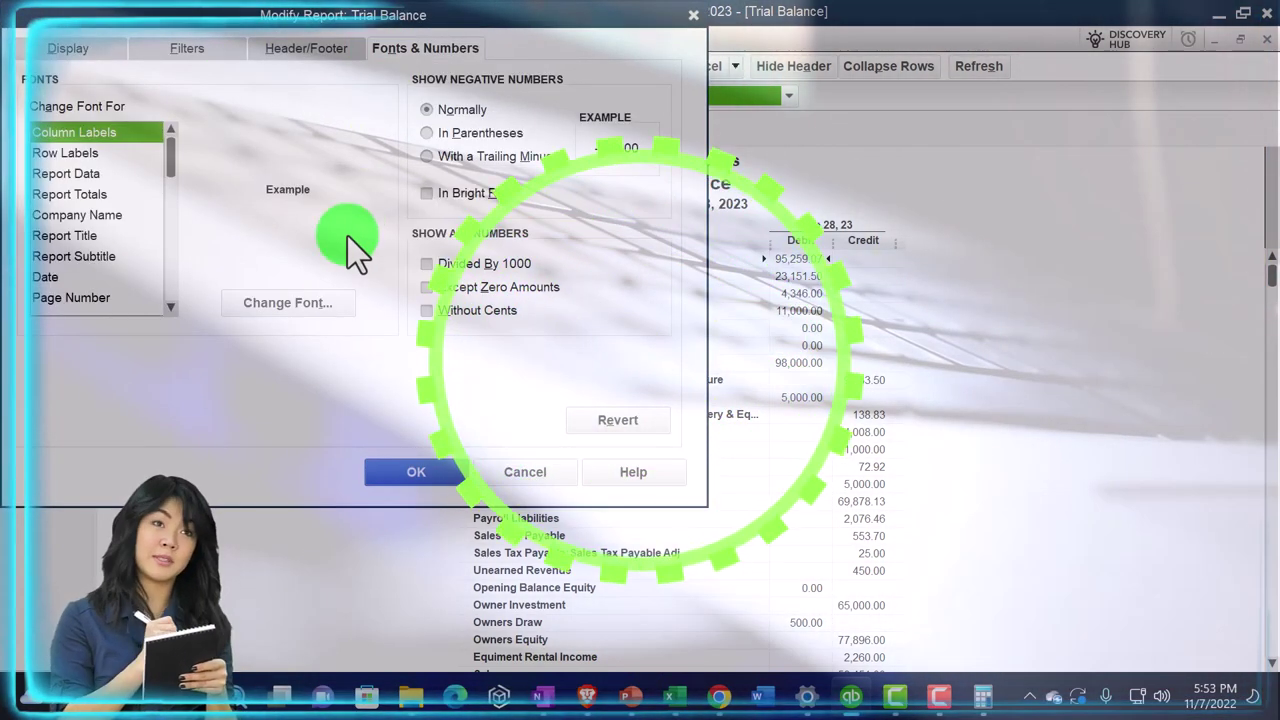
{"action": "left_click", "coordinate": [288, 302]}
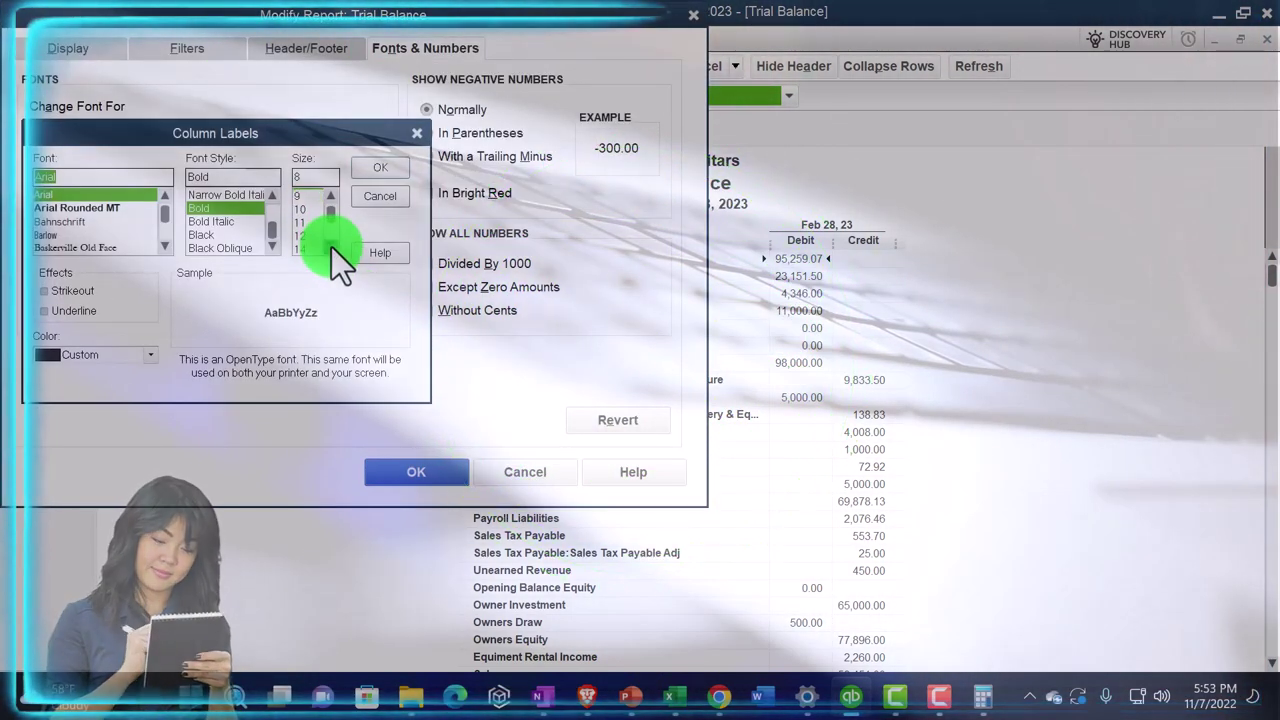
{"action": "left_click", "coordinate": [313, 245]}
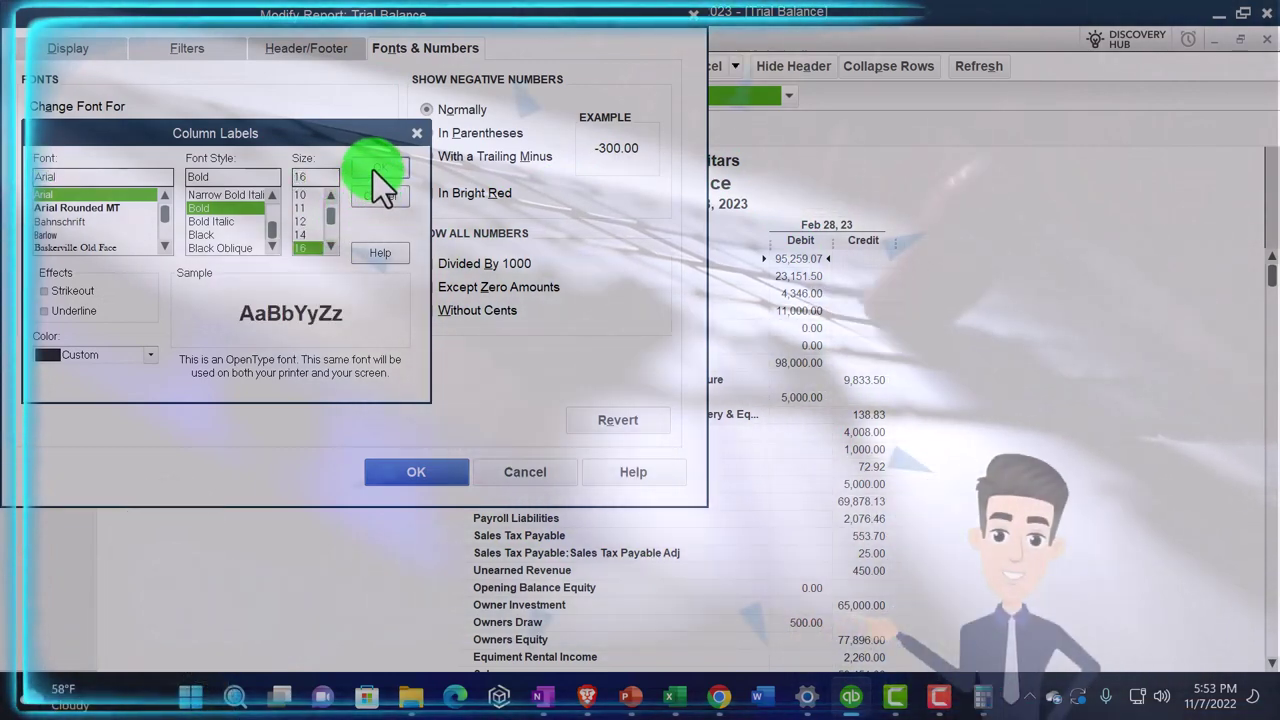
{"action": "left_click", "coordinate": [380, 168]}
{"action": "left_click", "coordinate": [550, 214]}
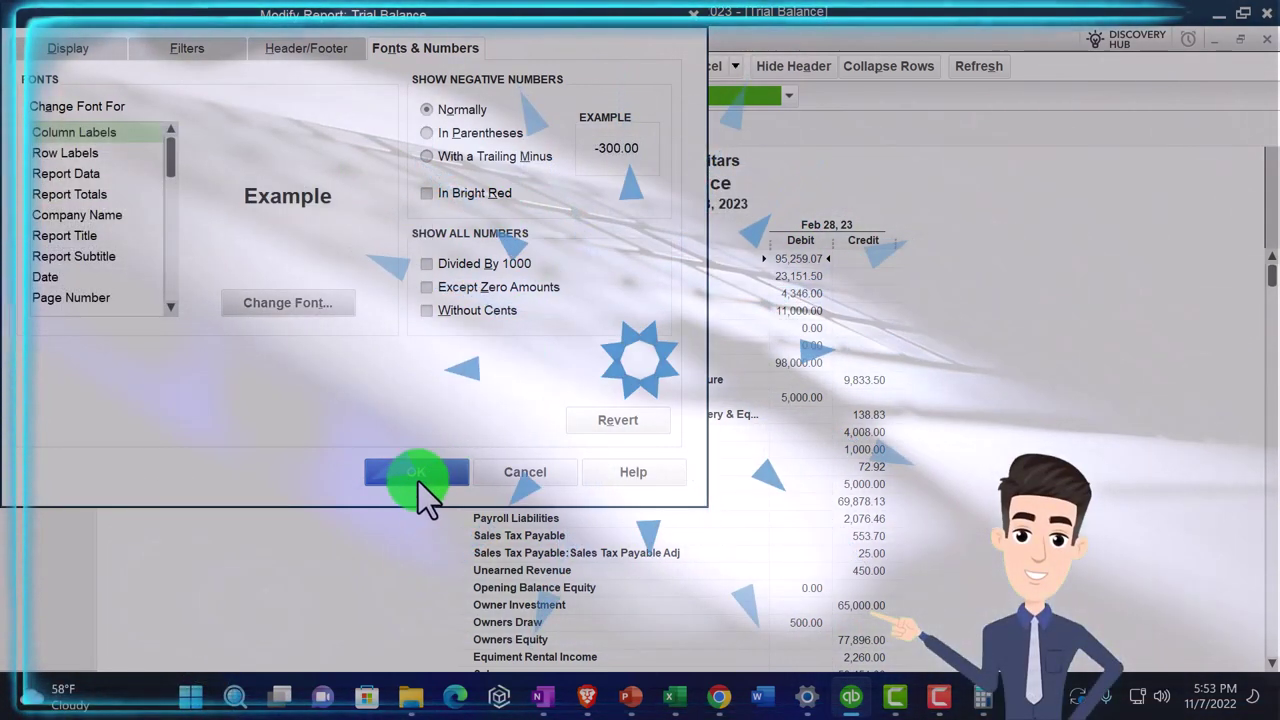
{"action": "left_click", "coordinate": [418, 479]}
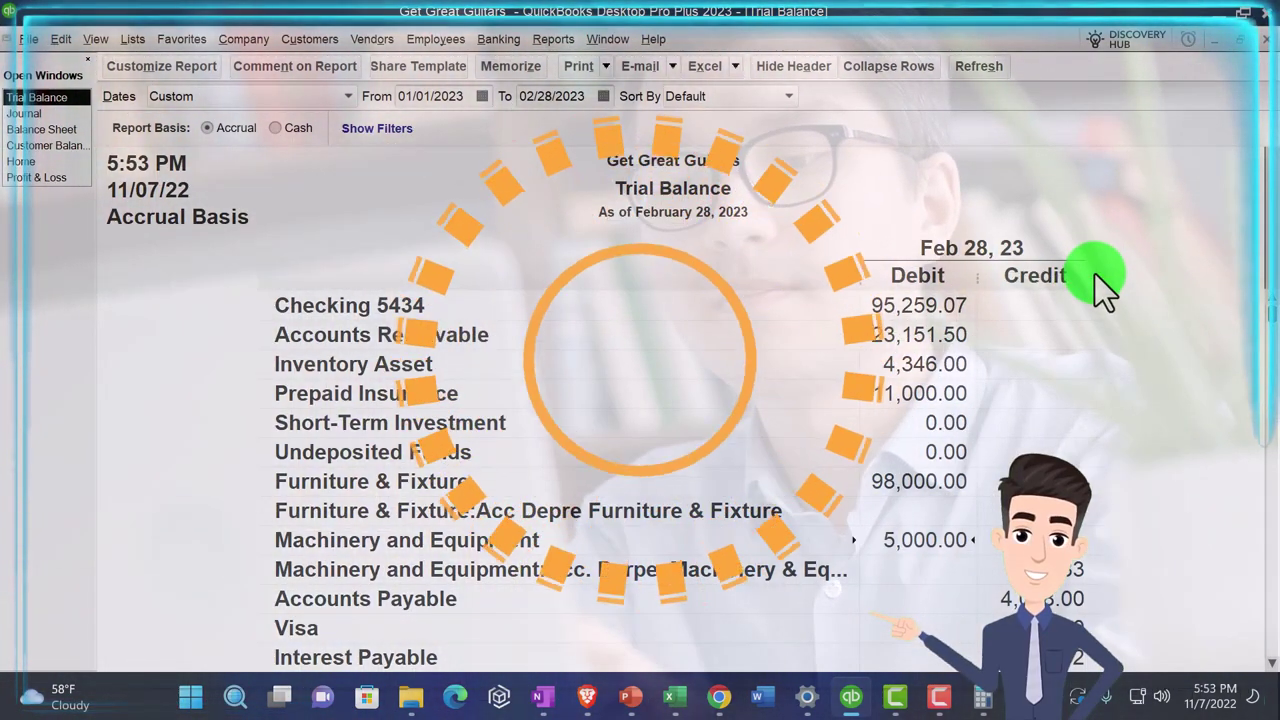
- Review the February 28, 2023 Trial Balance from the asset accounts down to the total row
{"action": "scroll", "coordinate": [1095, 274], "scroll_direction": "down", "scroll_amount": 2}
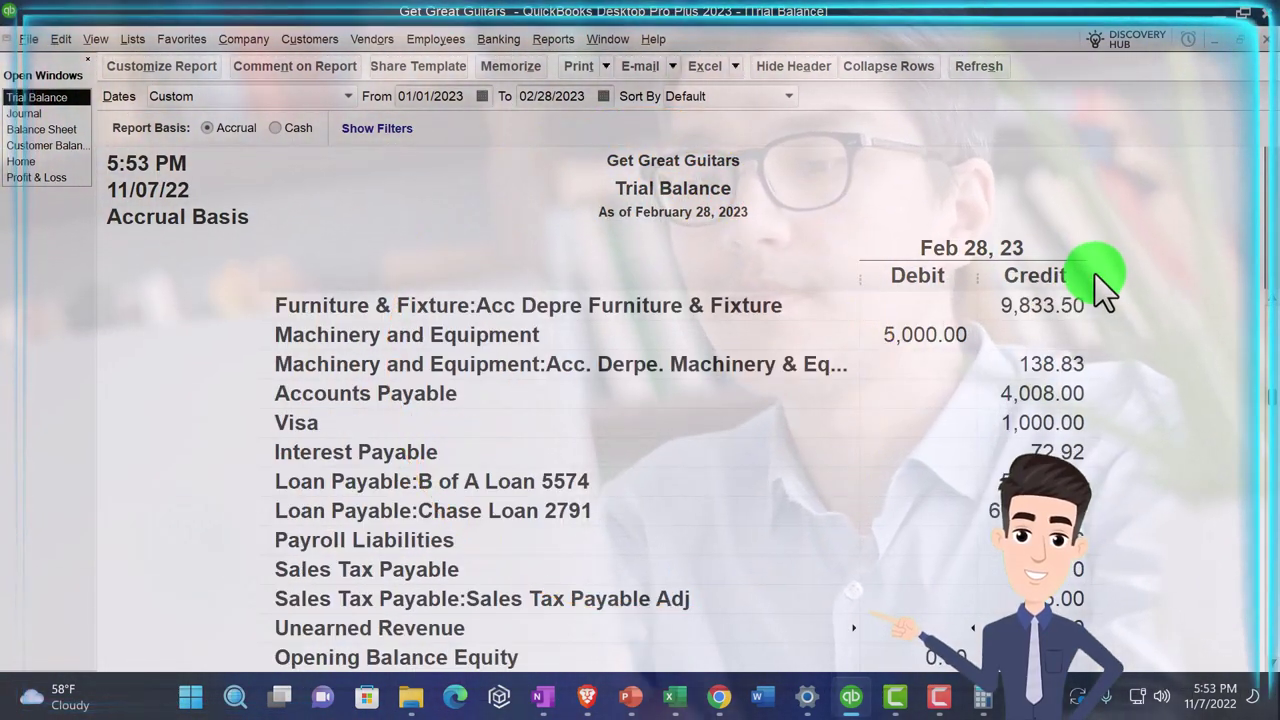
{"action": "scroll", "coordinate": [1095, 274], "scroll_direction": "down", "scroll_amount": 2}
{"action": "scroll", "coordinate": [1095, 274], "scroll_direction": "down", "scroll_amount": 2}
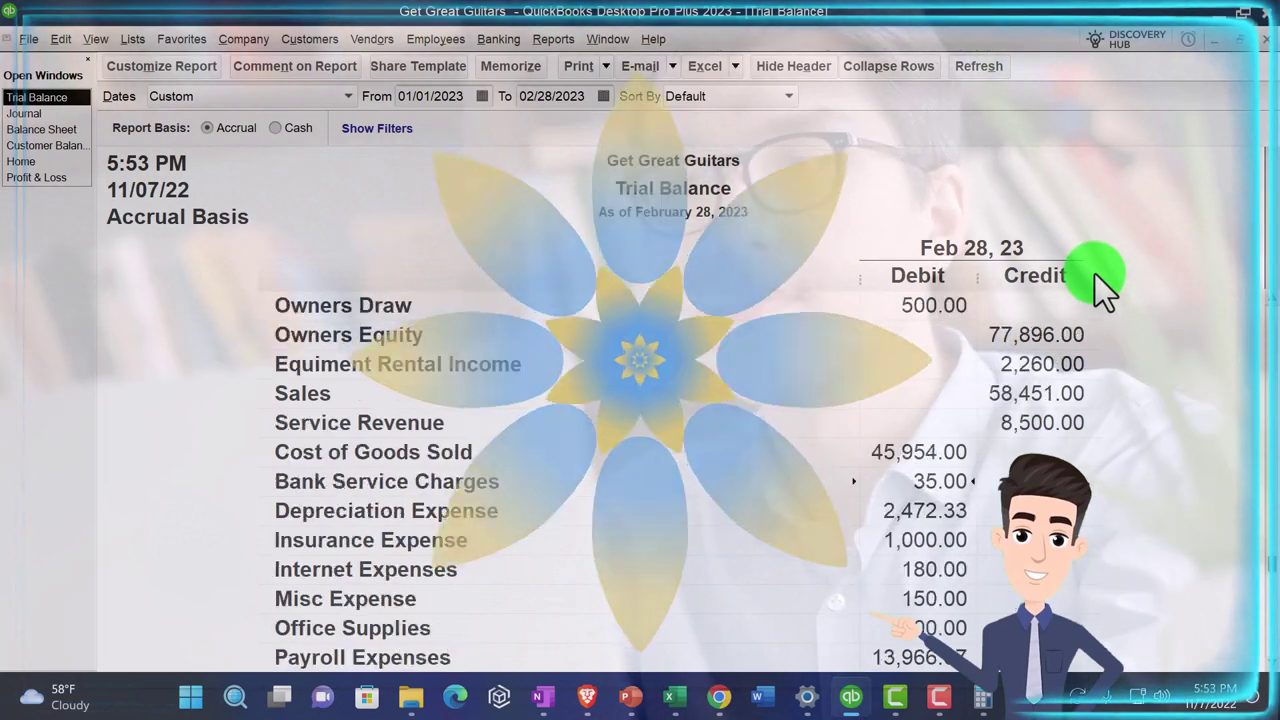
{"action": "scroll", "coordinate": [1095, 274], "scroll_direction": "down", "scroll_amount": 2}
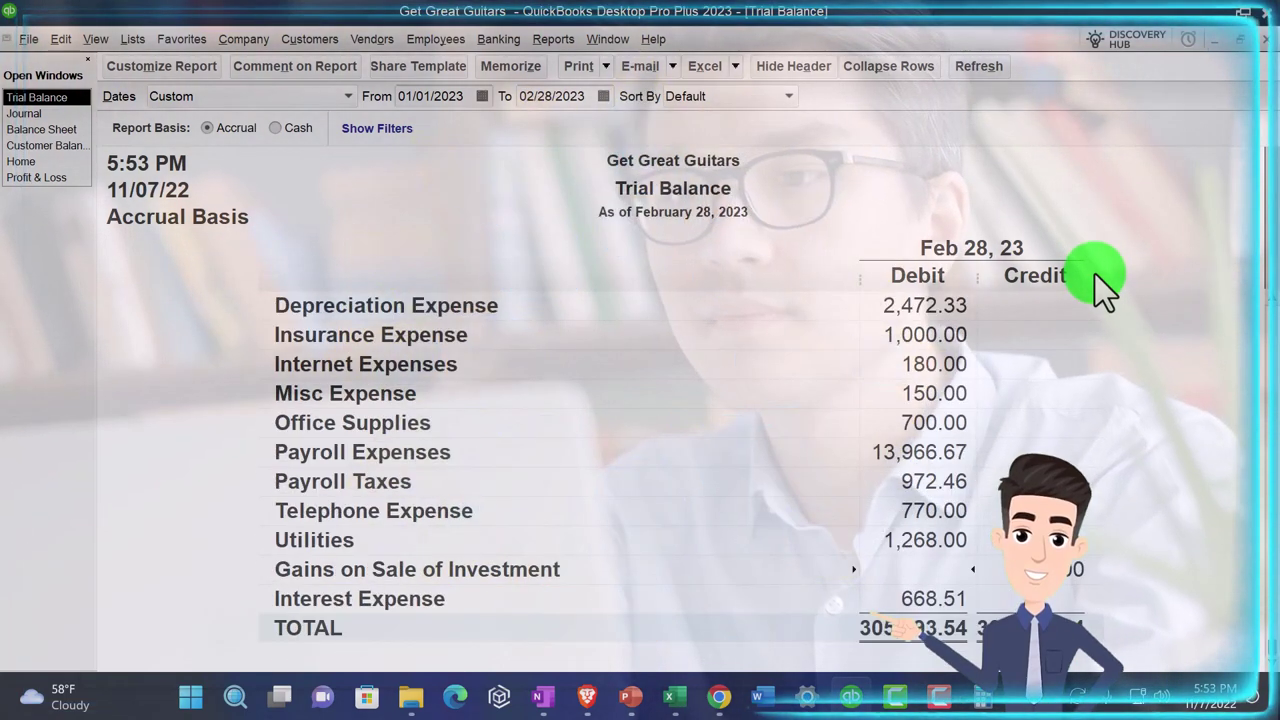
- Set the Trial Balance's end date to 03/31/2023
{"action": "left_click", "coordinate": [545, 95]}
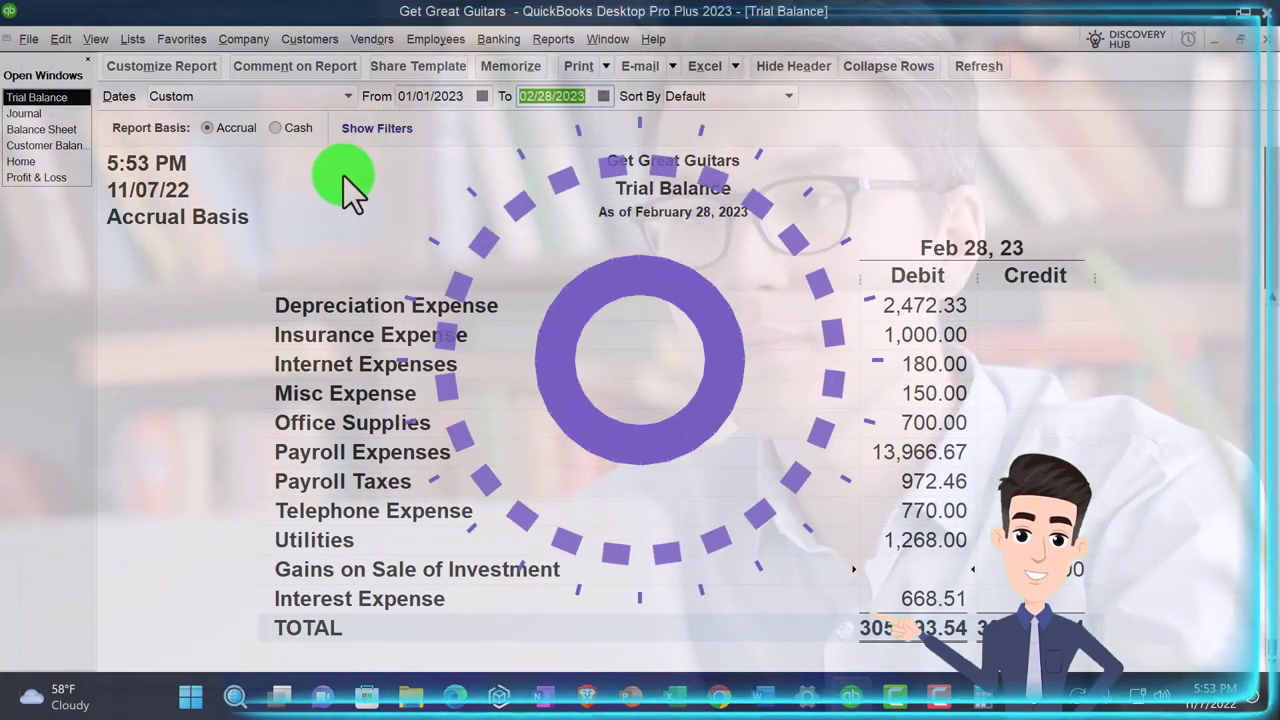
{"action": "type", "text": "0"}
{"action": "type", "text": "3/31/2"}
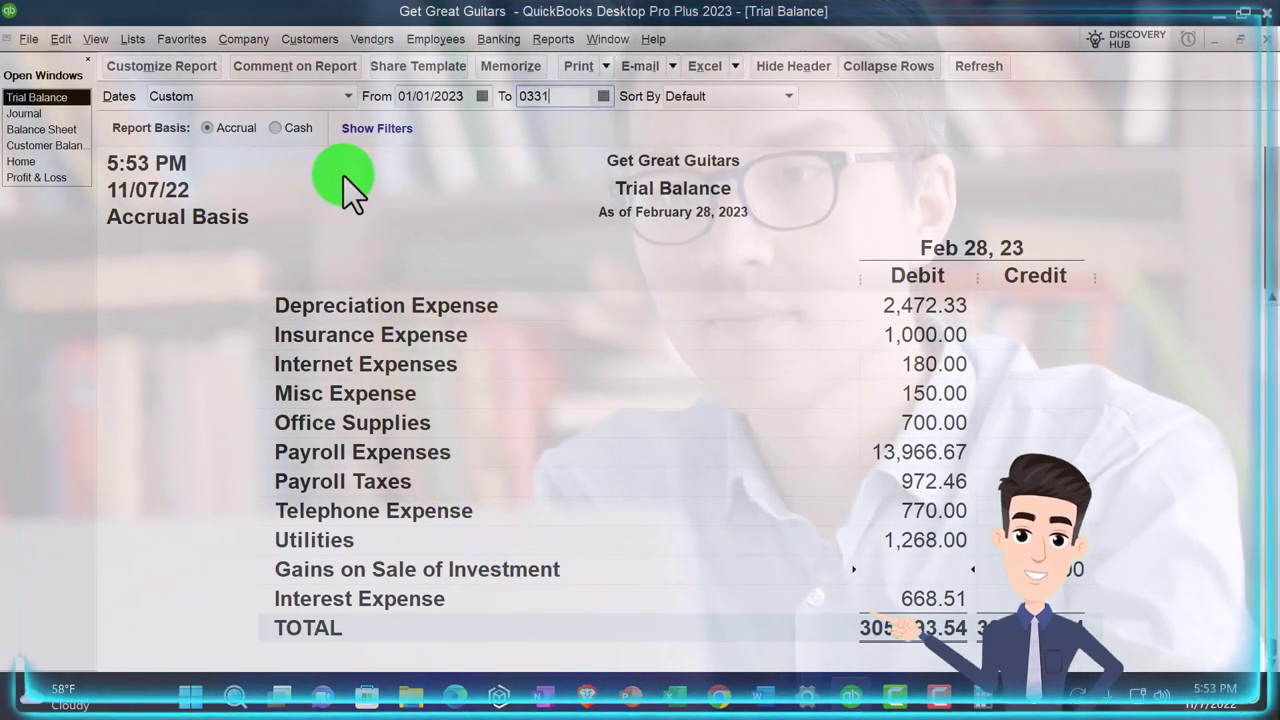
{"action": "type", "text": "023"}
{"action": "key", "text": "Tab"}
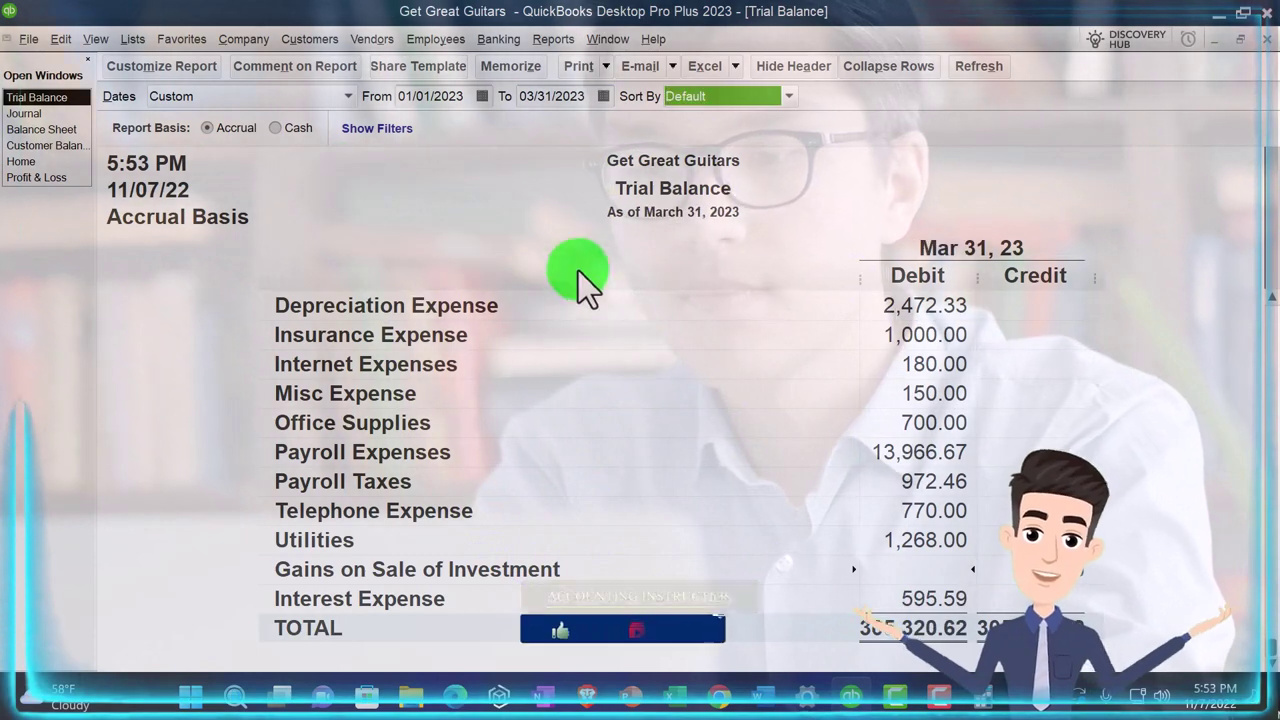
- Review the March 31, 2023 Trial Balance from the checking account through the expense accounts to the total row
{"action": "scroll", "coordinate": [674, 330], "scroll_direction": "up", "scroll_amount": 10}
{"action": "key", "text": "Tab"}
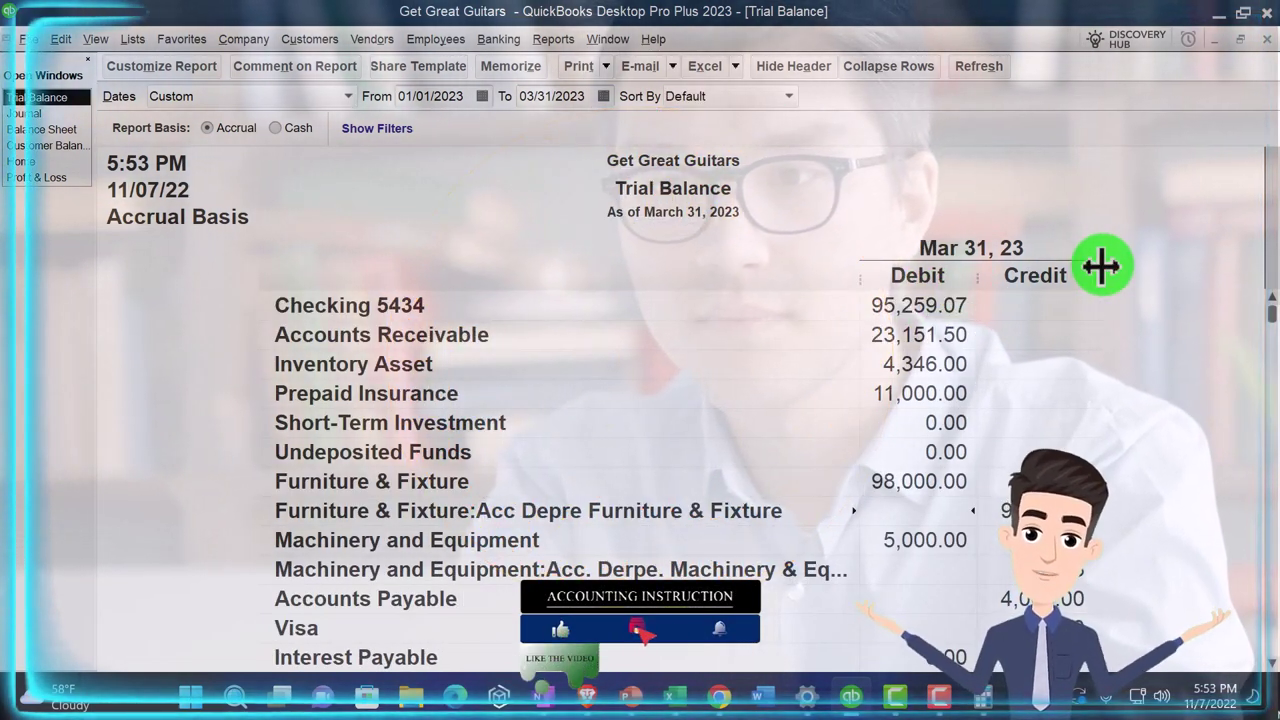
{"action": "scroll", "coordinate": [1101, 265], "scroll_direction": "down", "scroll_amount": 2}
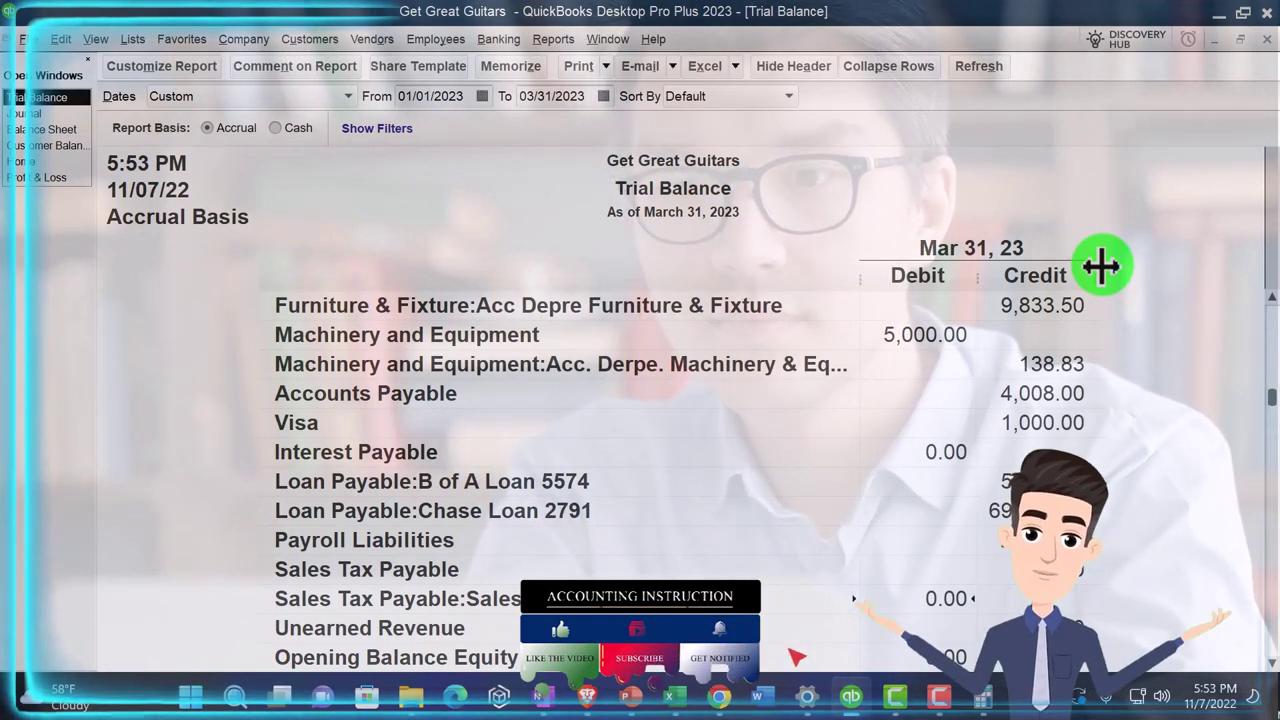
{"action": "scroll", "coordinate": [1101, 265], "scroll_direction": "down", "scroll_amount": 2}
{"action": "scroll", "coordinate": [1101, 265], "scroll_direction": "down", "scroll_amount": 2}
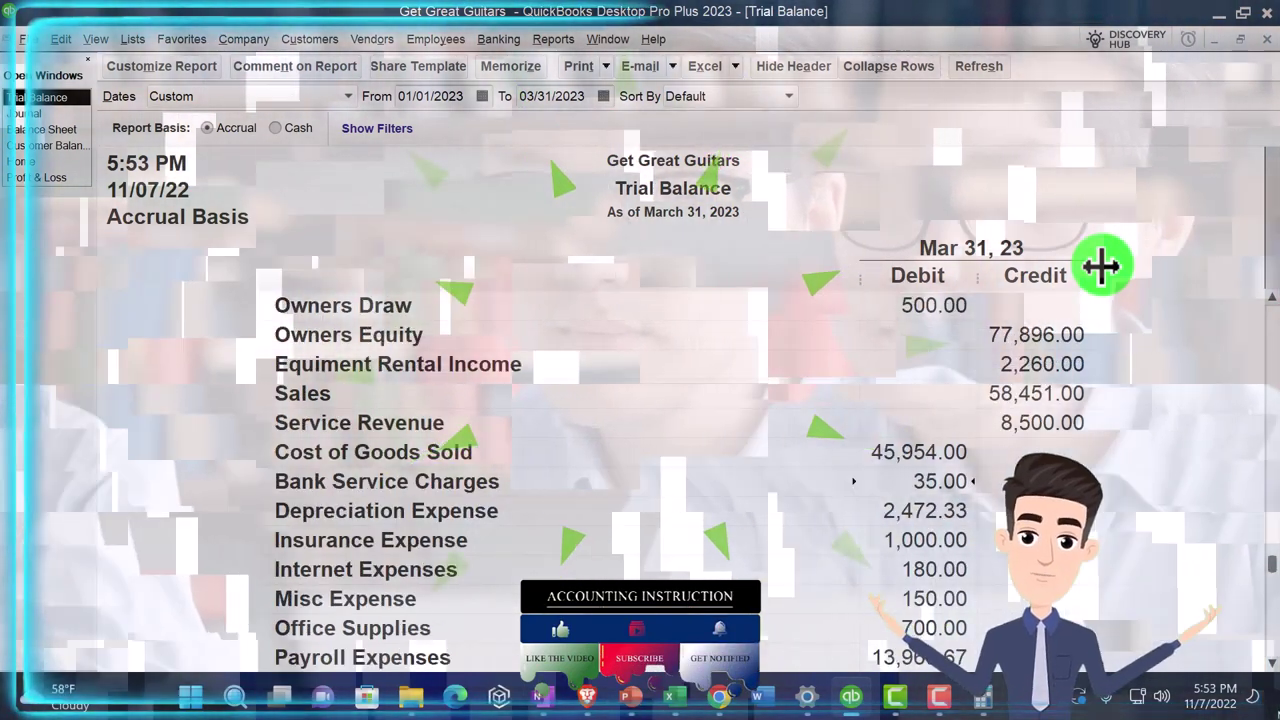
{"action": "scroll", "coordinate": [1101, 265], "scroll_direction": "down", "scroll_amount": 2}
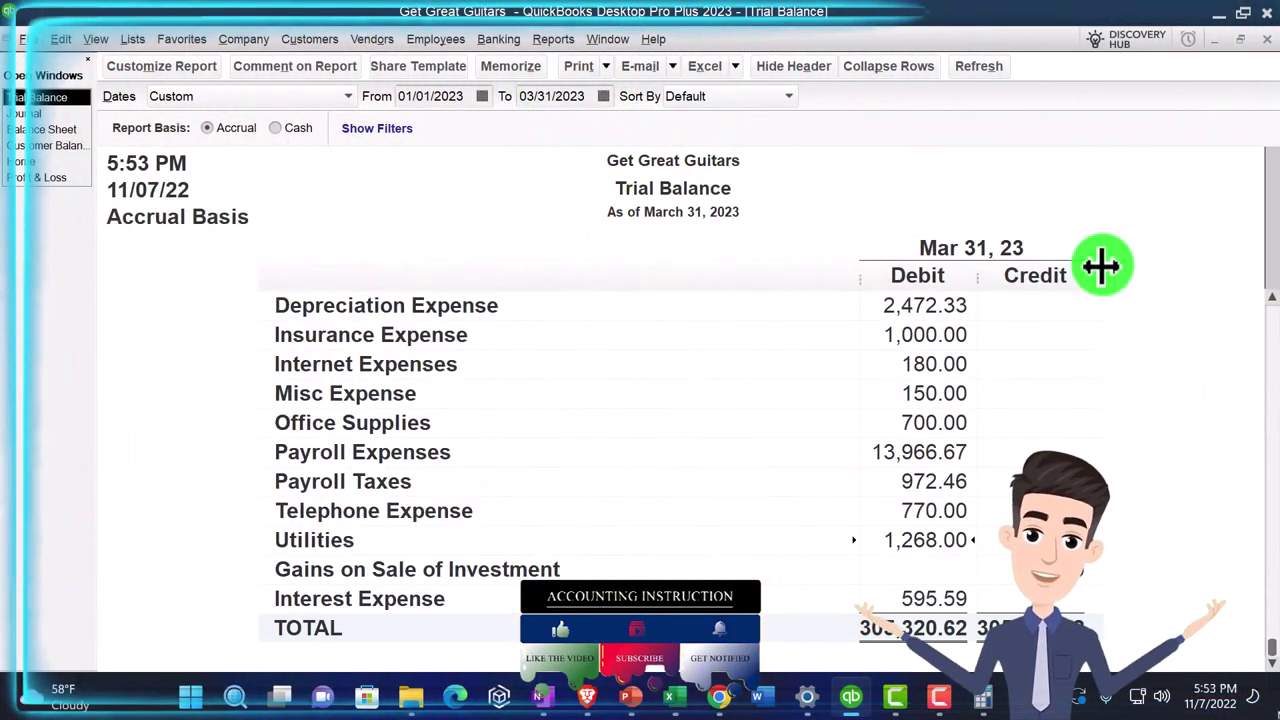